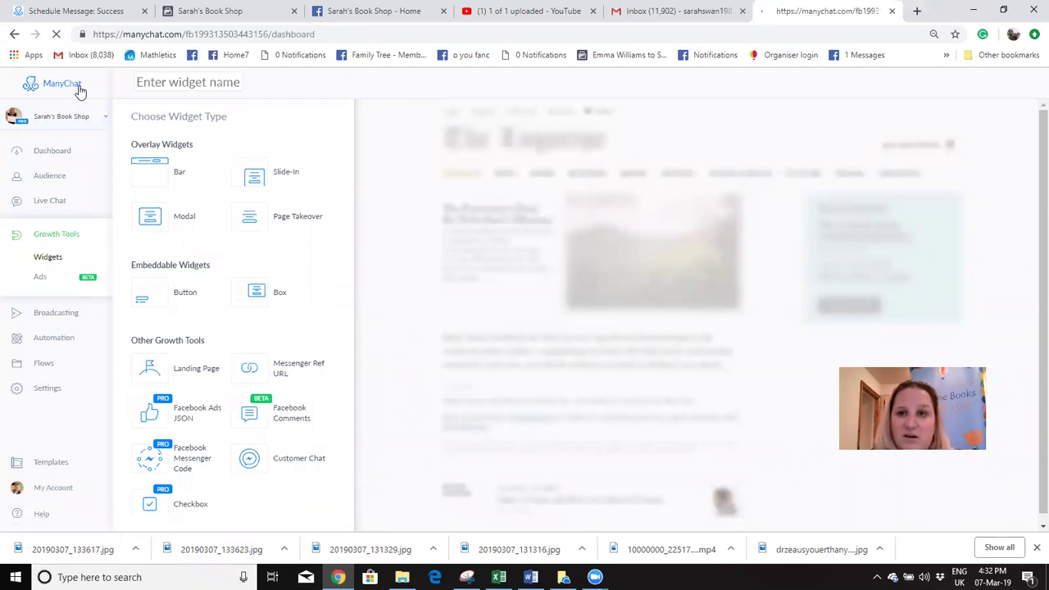
Step: Review the connected pages and the bot's subscriber statistics on the Sarah's Book Shop dashboard
{"action": "left_click", "coordinate": [178, 35]}
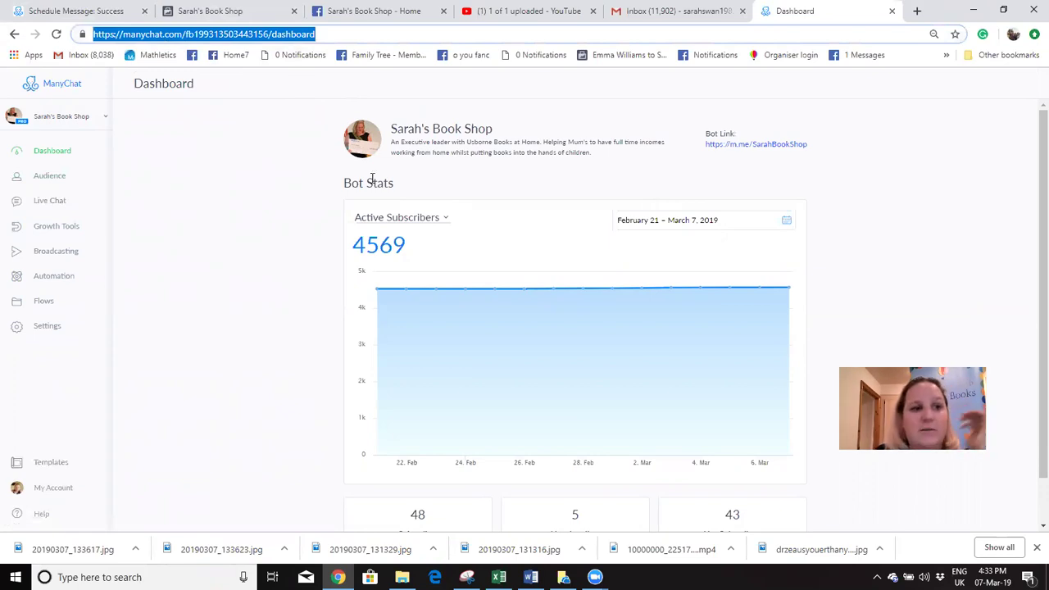
{"action": "left_click", "coordinate": [88, 119]}
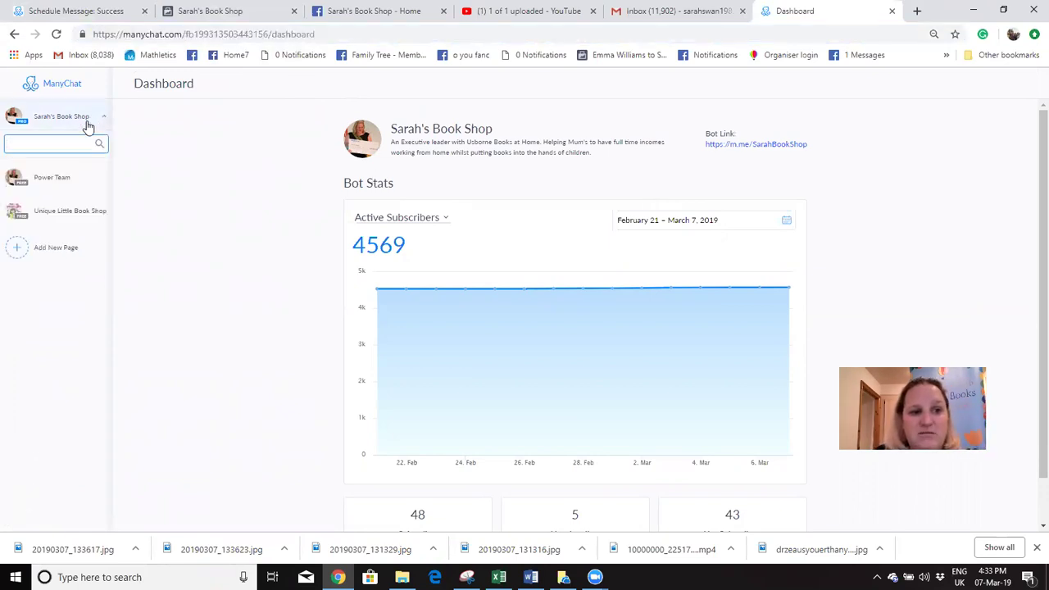
{"action": "left_click", "coordinate": [68, 124]}
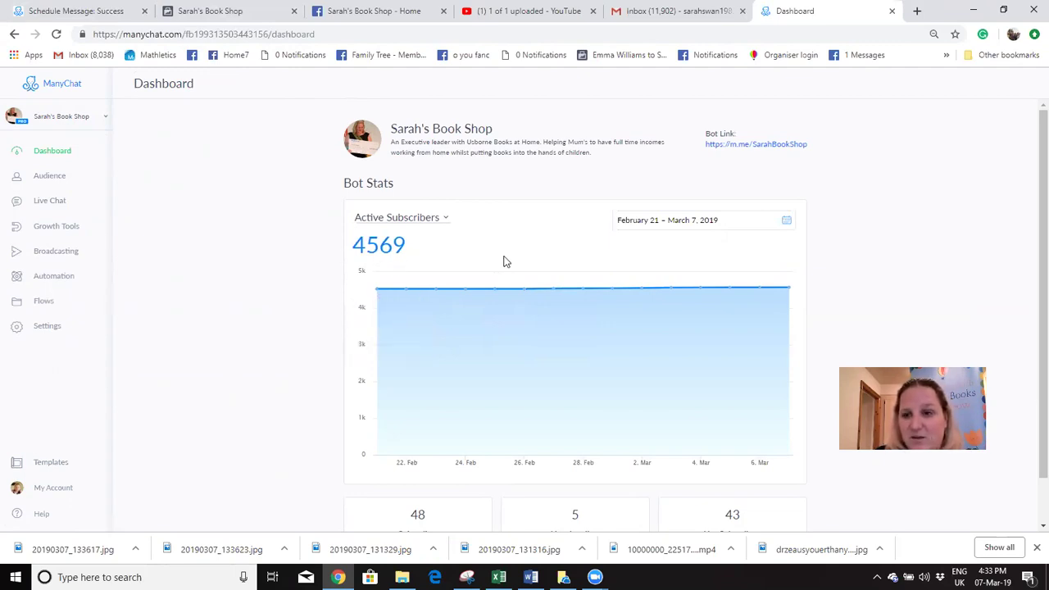
{"action": "scroll", "coordinate": [1031, 214], "scroll_direction": "down", "scroll_amount": 1}
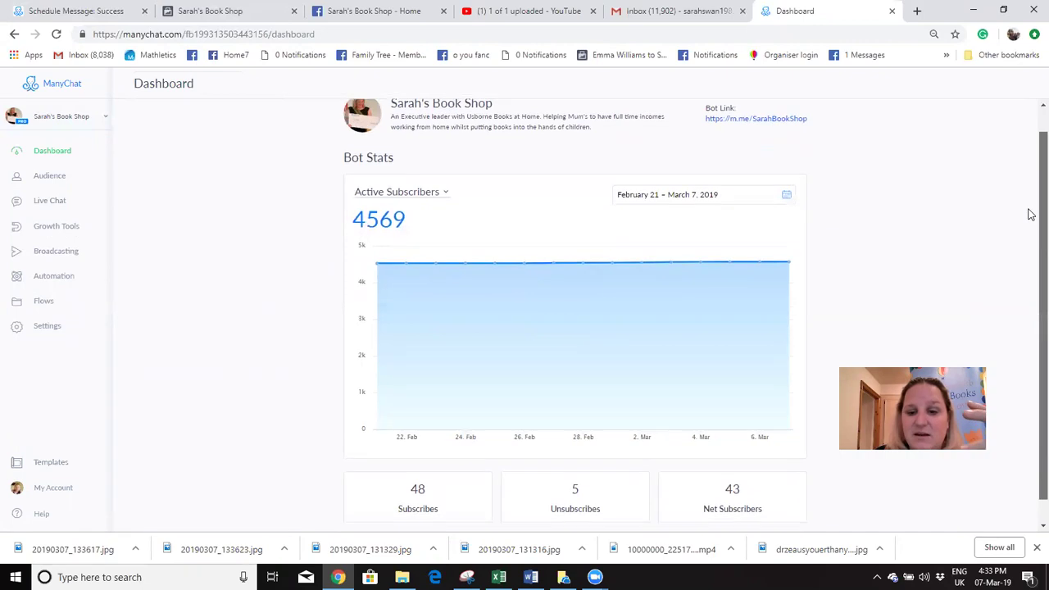
{"action": "scroll", "coordinate": [1031, 217], "scroll_direction": "down", "scroll_amount": 1}
{"action": "scroll", "coordinate": [1031, 218], "scroll_direction": "up", "scroll_amount": 1}
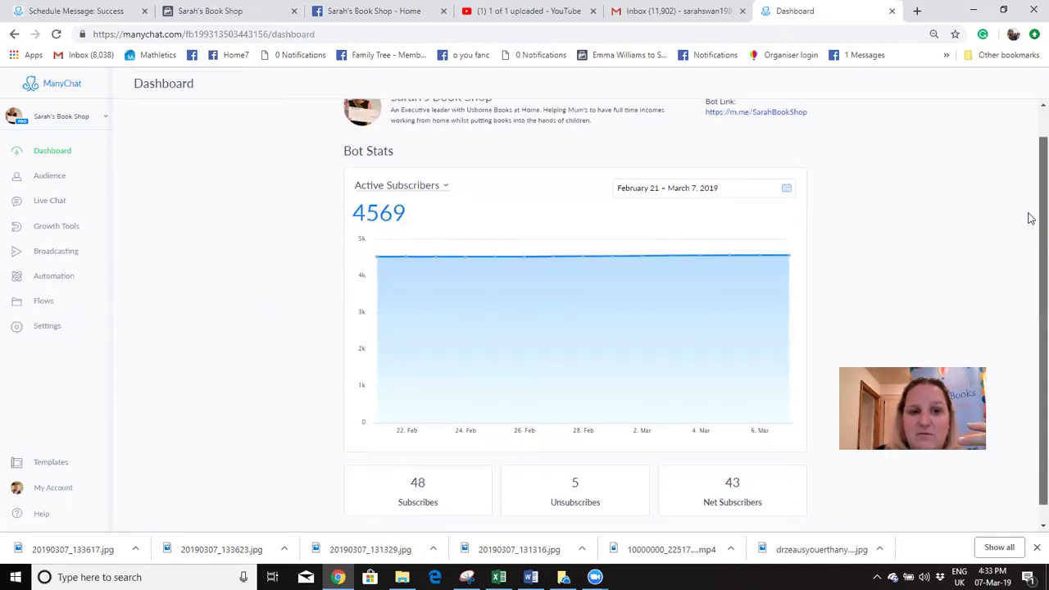
{"action": "scroll", "coordinate": [1031, 237], "scroll_direction": "down", "scroll_amount": 1}
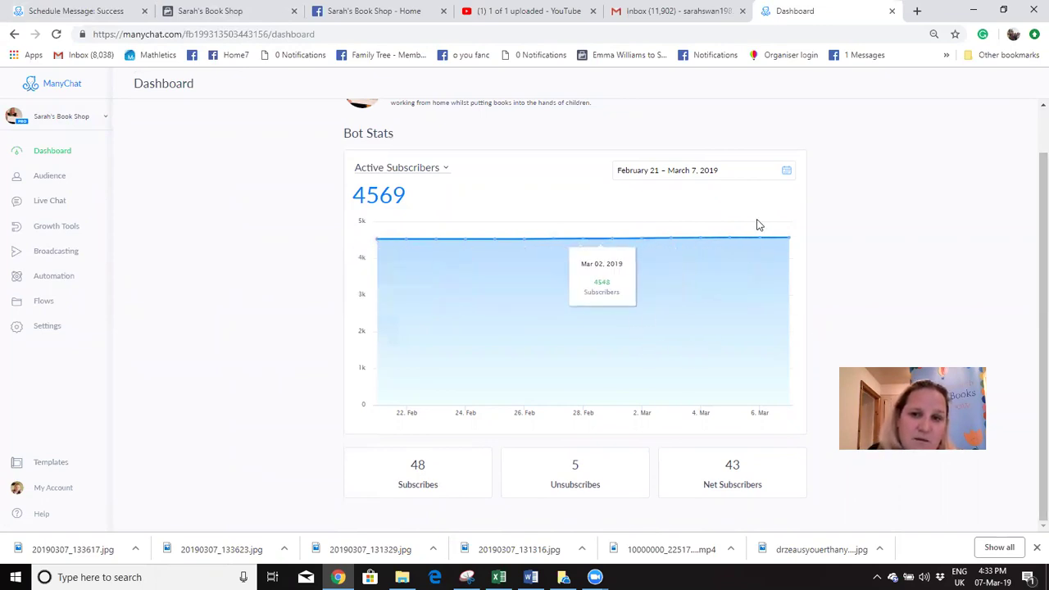
Step: Set the Bot Stats date range to January 1 – March 7, 2019
{"action": "left_click", "coordinate": [740, 176]}
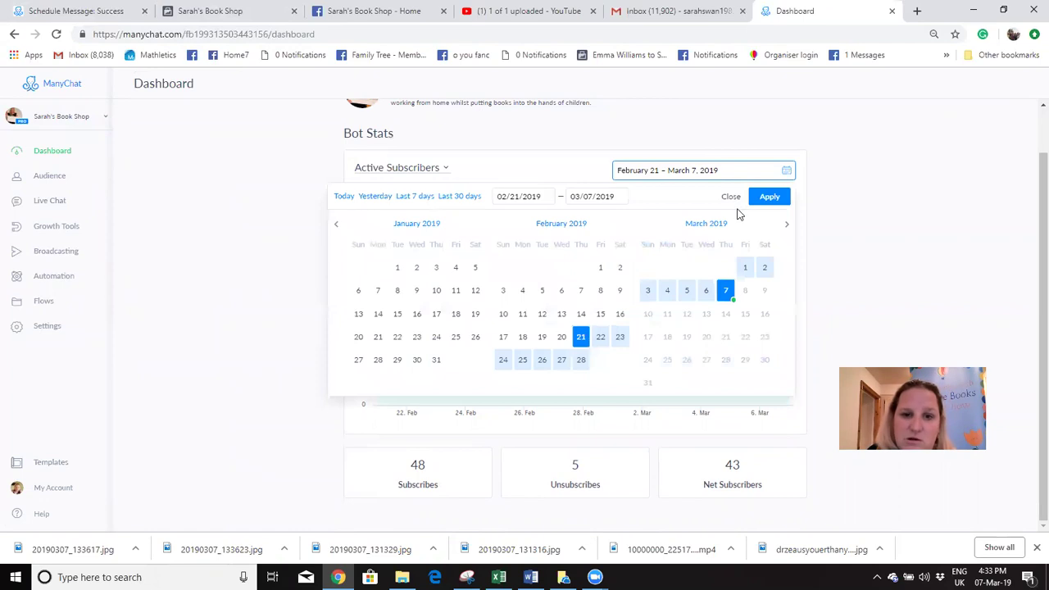
{"action": "left_click", "coordinate": [396, 267]}
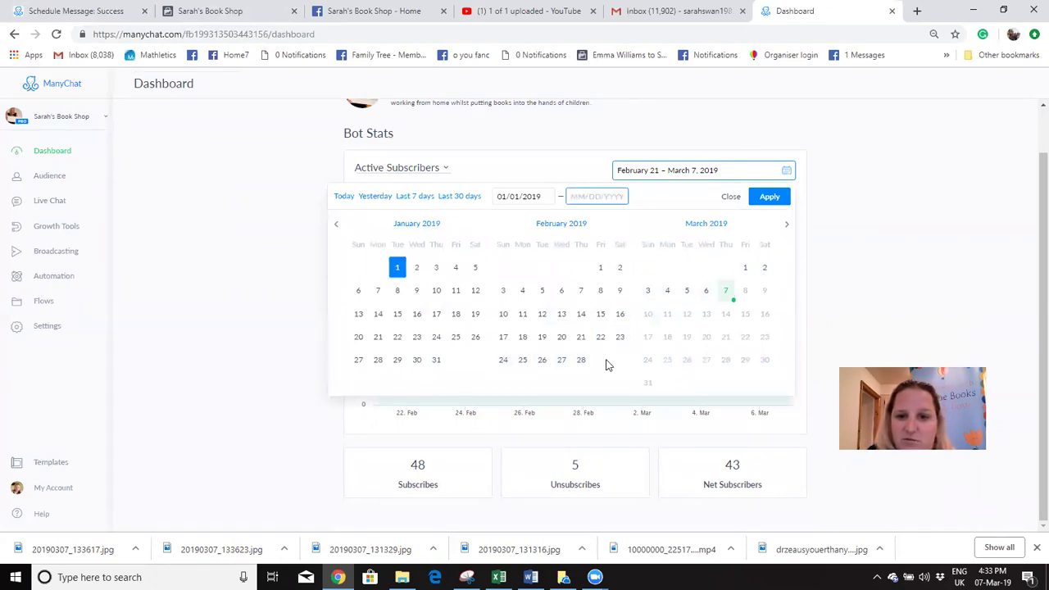
{"action": "left_click", "coordinate": [725, 292]}
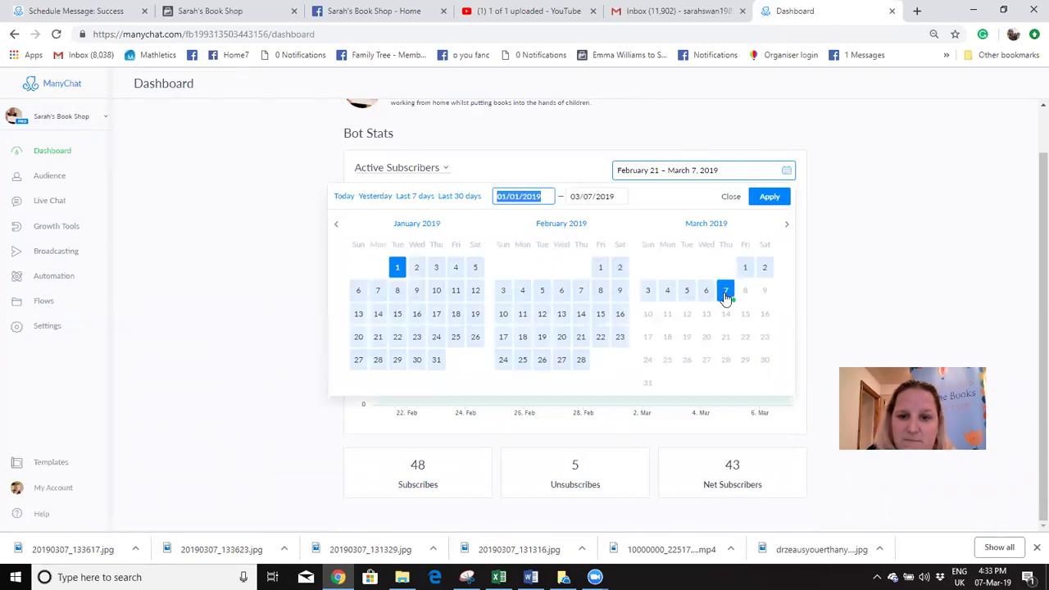
{"action": "left_click", "coordinate": [772, 197]}
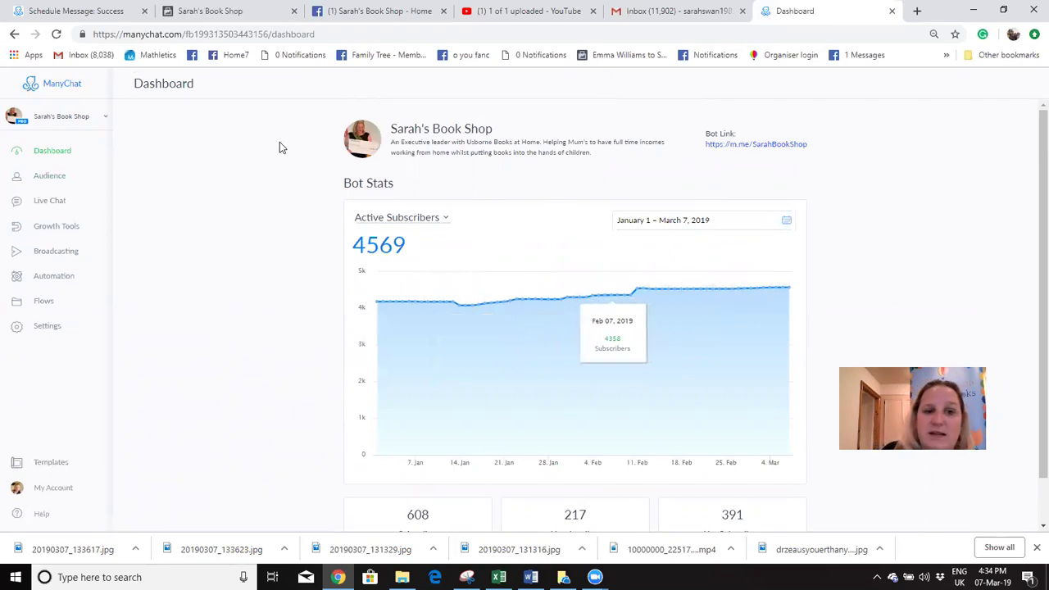
Step: In the Facebook page's draft post, correct "Marc" to "March" and remove the extra blank line above "Good luck to you all."
{"action": "left_click", "coordinate": [360, 16]}
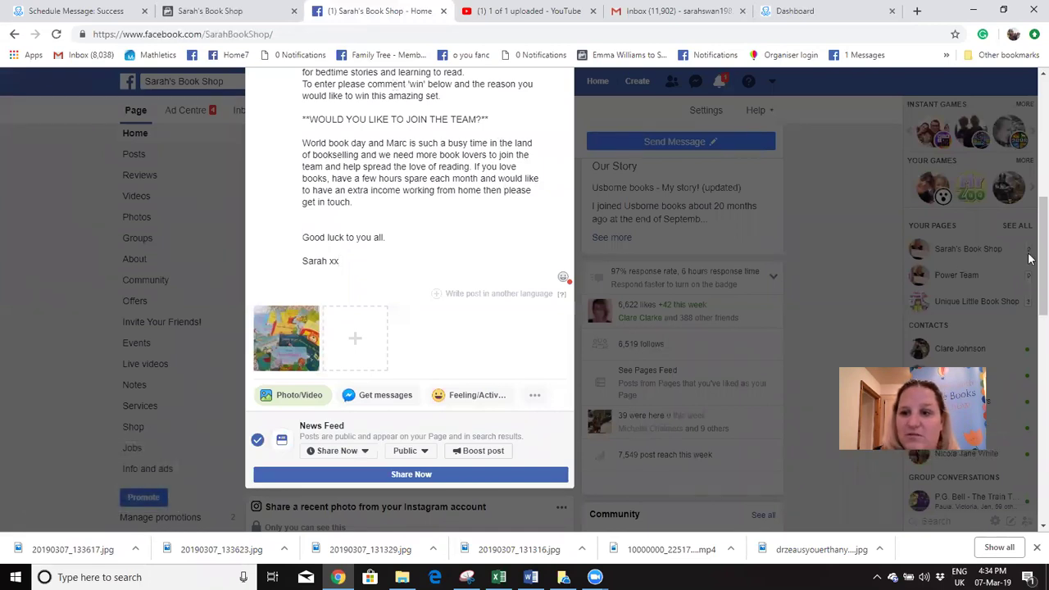
{"action": "scroll", "coordinate": [573, 286], "scroll_direction": "up", "scroll_amount": 3}
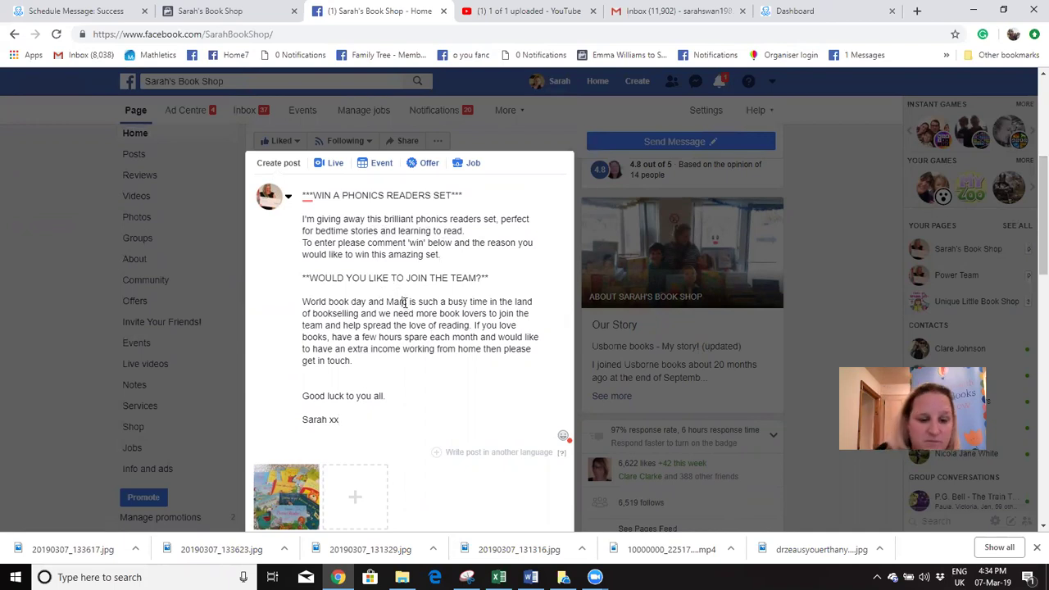
{"action": "type", "text": "h"}
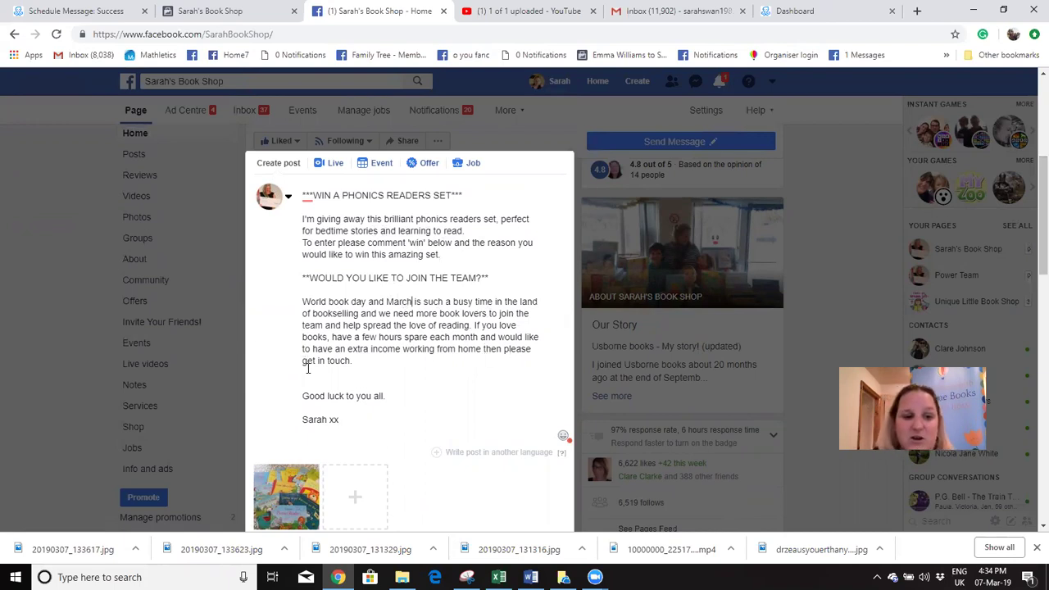
{"action": "key", "text": "BackSpace"}
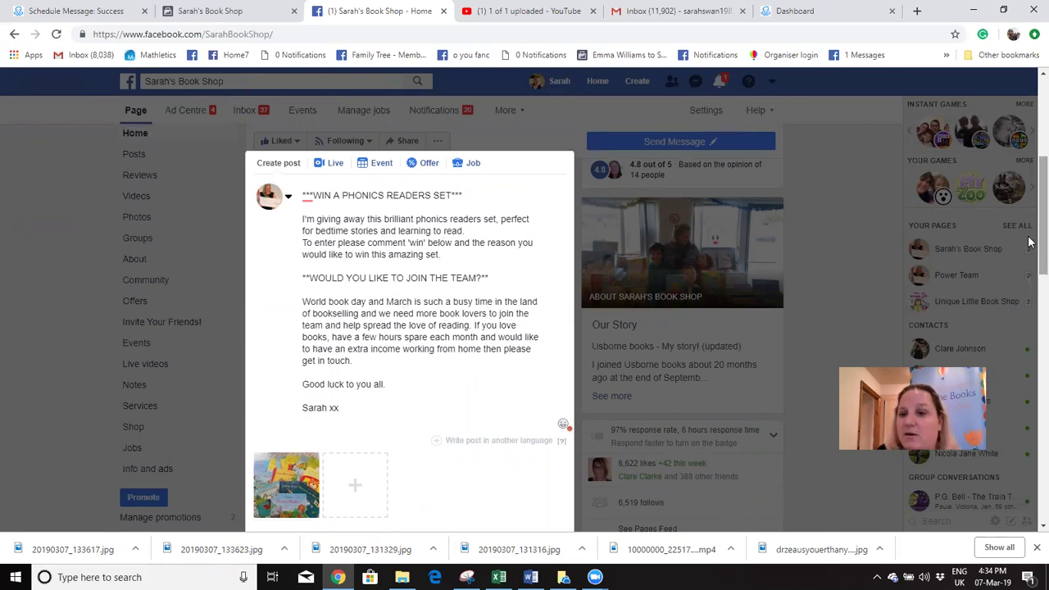
Step: Adjust the publication time and schedule the phonics readers giveaway post for 7/3/2019
{"action": "scroll", "coordinate": [1030, 270], "scroll_direction": "down", "scroll_amount": 3}
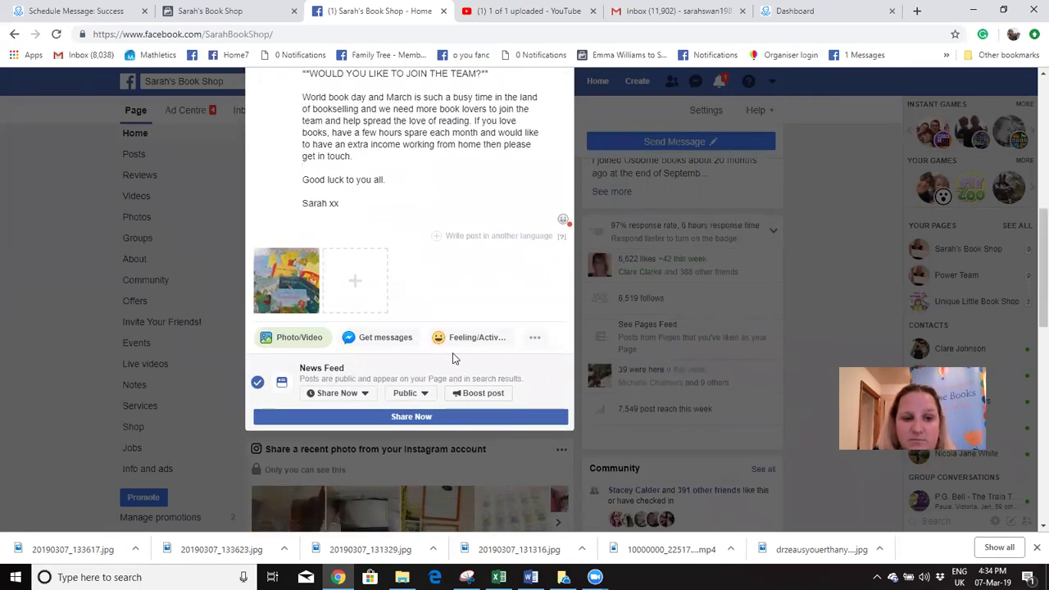
{"action": "left_click", "coordinate": [367, 396]}
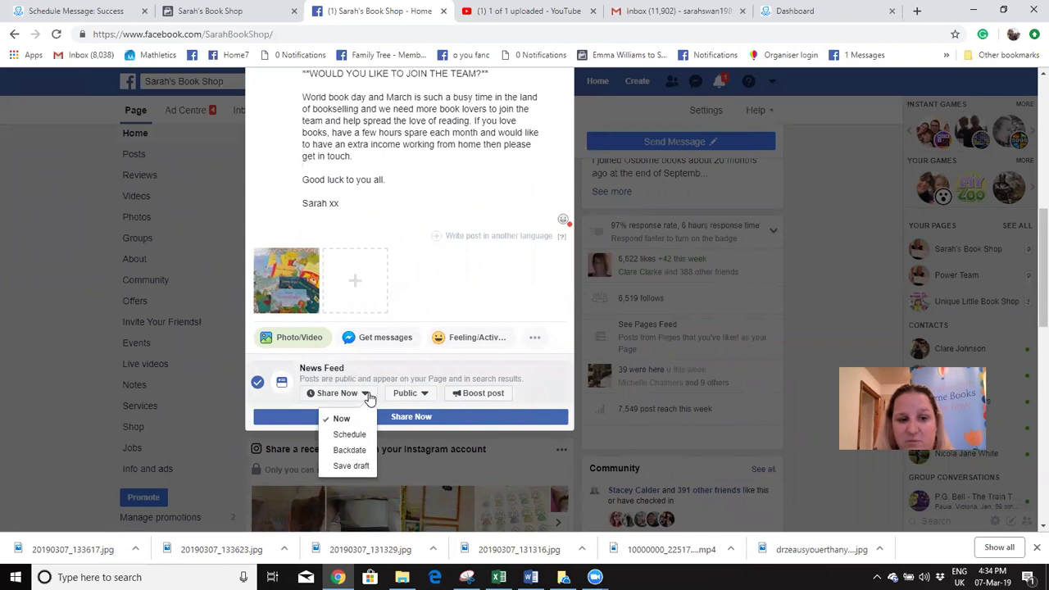
{"action": "left_click", "coordinate": [351, 435]}
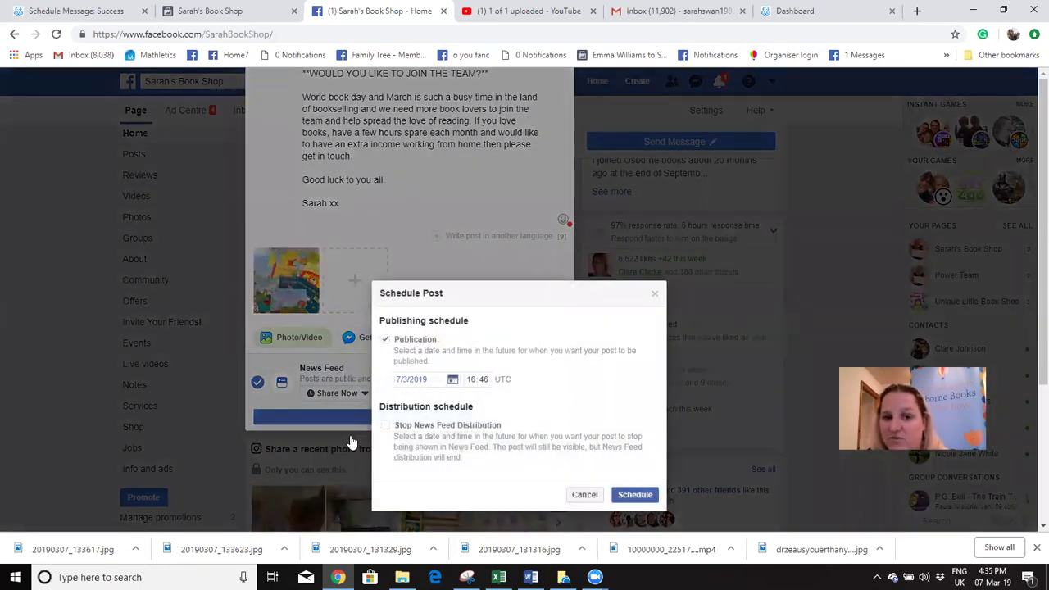
{"action": "left_click", "coordinate": [473, 381]}
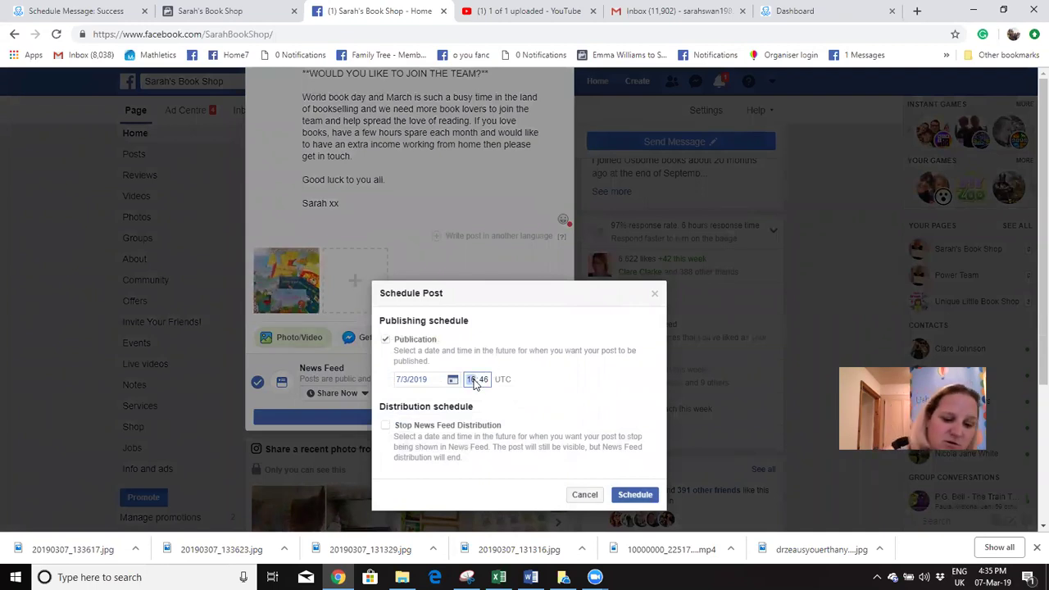
{"action": "key", "text": "Up"}
{"action": "left_click", "coordinate": [484, 380]}
{"action": "left_click", "coordinate": [631, 497]}
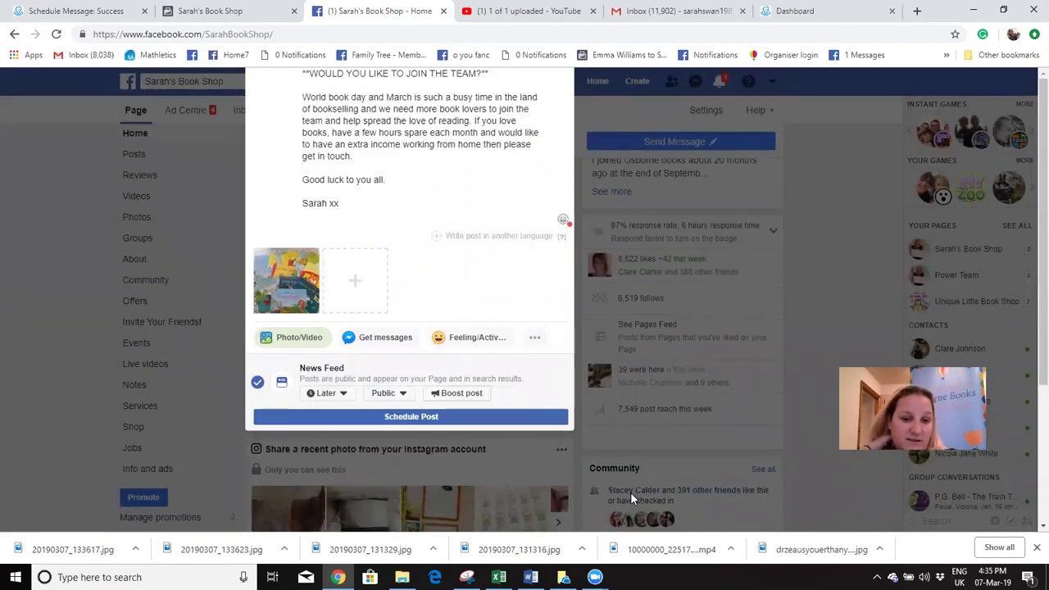
{"action": "left_click", "coordinate": [539, 417]}
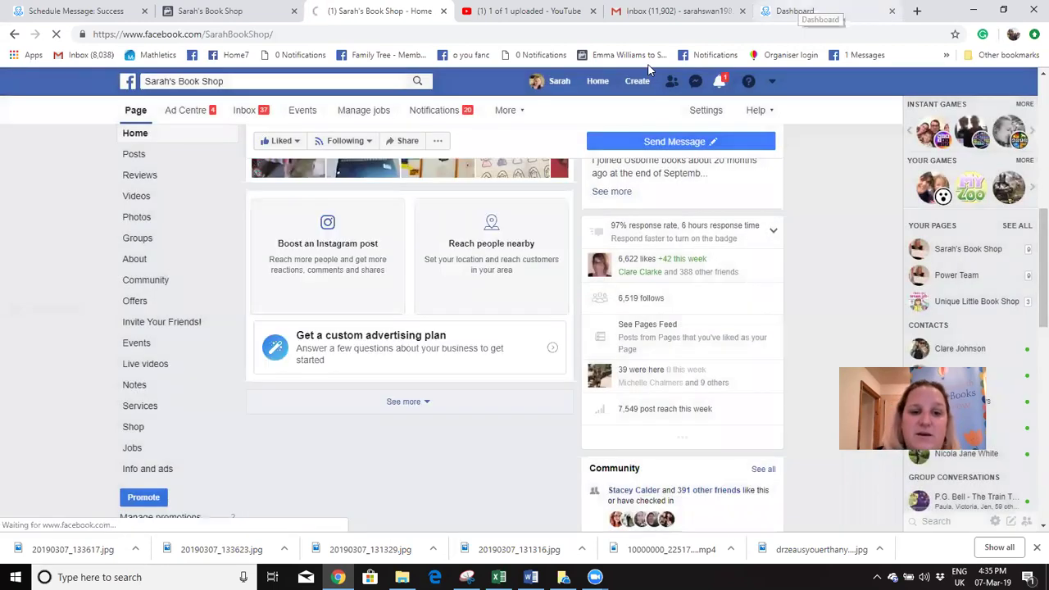
Step: Switch to ManyChat, copy the auto-response text below the greeting in the that'snotmycomp growth tool, and return to the growth tools list
{"action": "key", "text": "ctrl+9"}
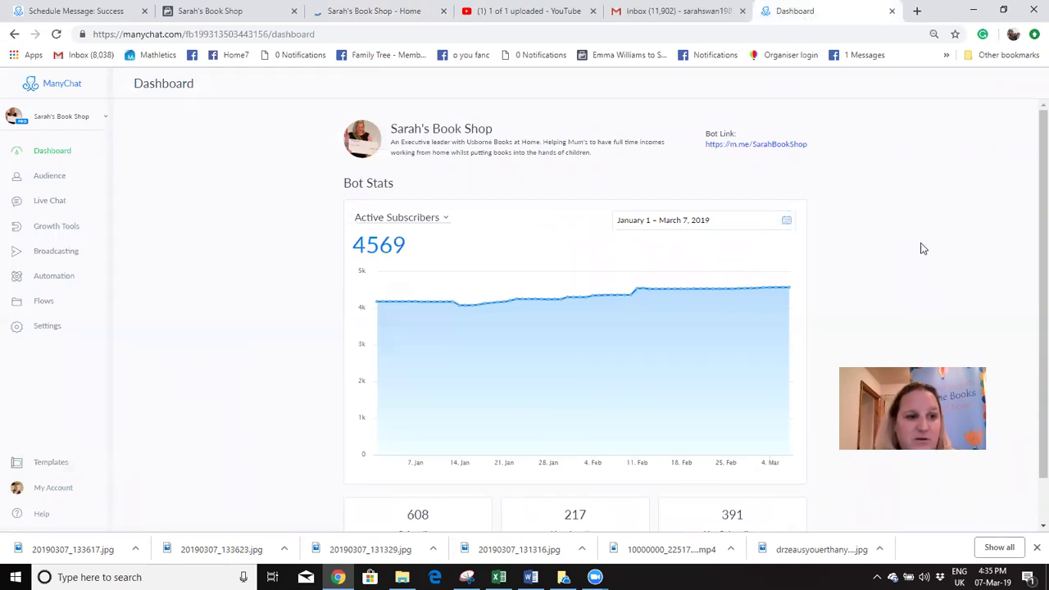
{"action": "left_click", "coordinate": [72, 231]}
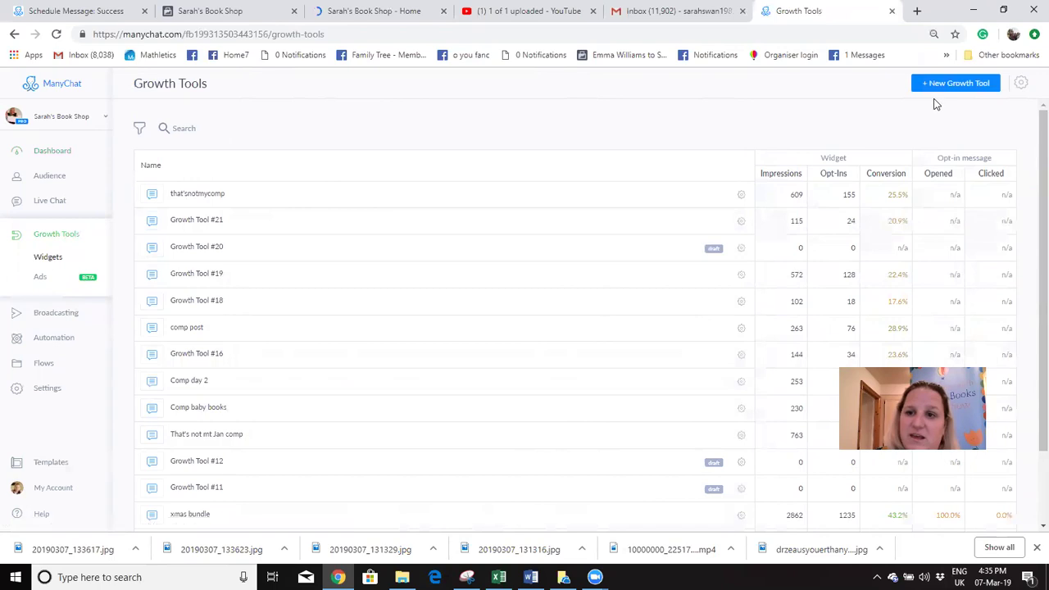
{"action": "left_click", "coordinate": [219, 195]}
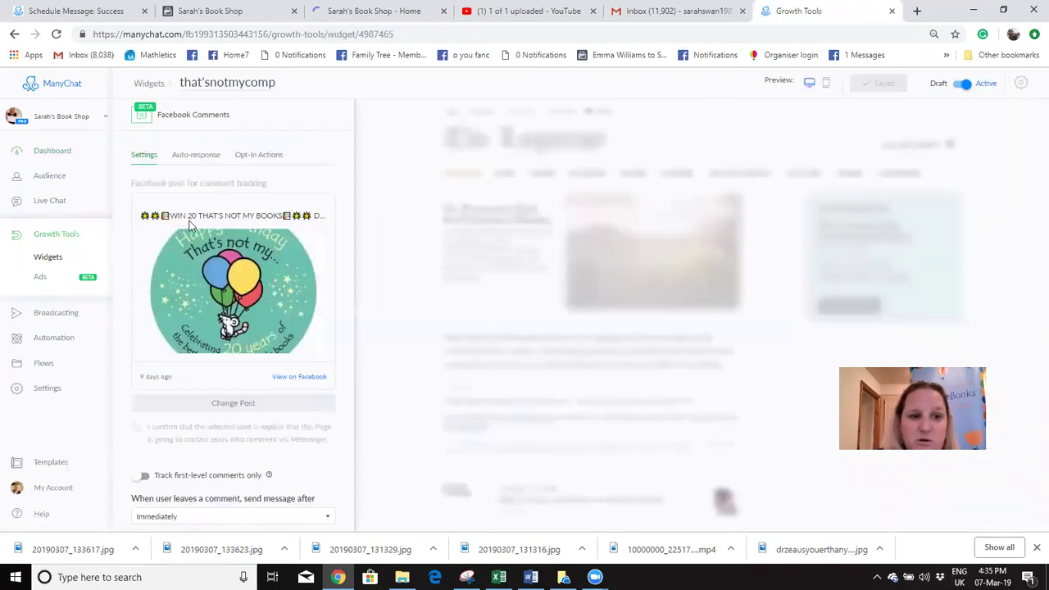
{"action": "left_click", "coordinate": [190, 157]}
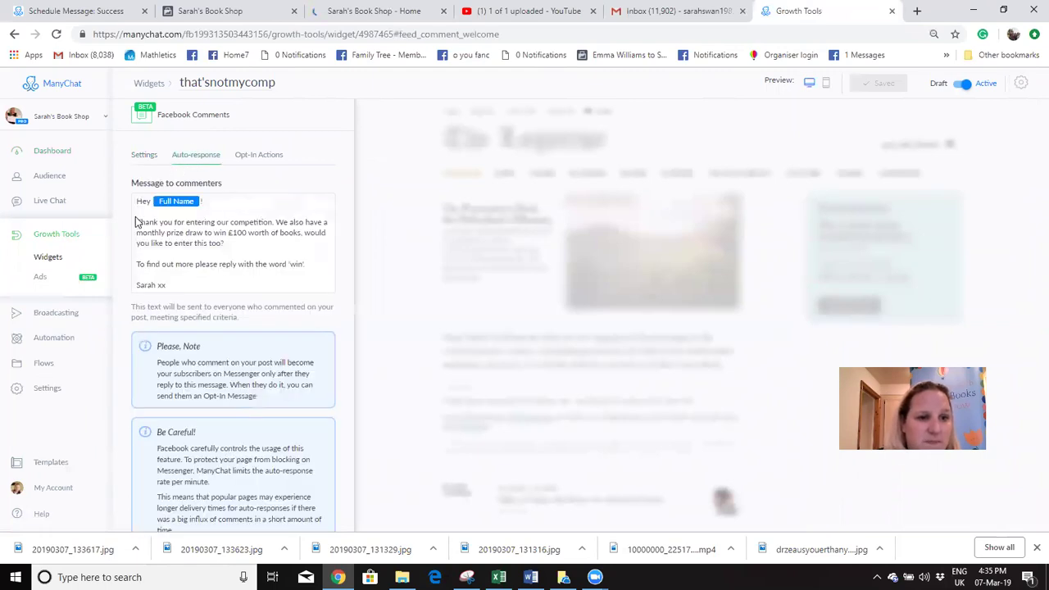
{"action": "left_click", "coordinate": [175, 279]}
{"action": "left_click_drag", "start_coordinate": [175, 283], "coordinate": [136, 220]}
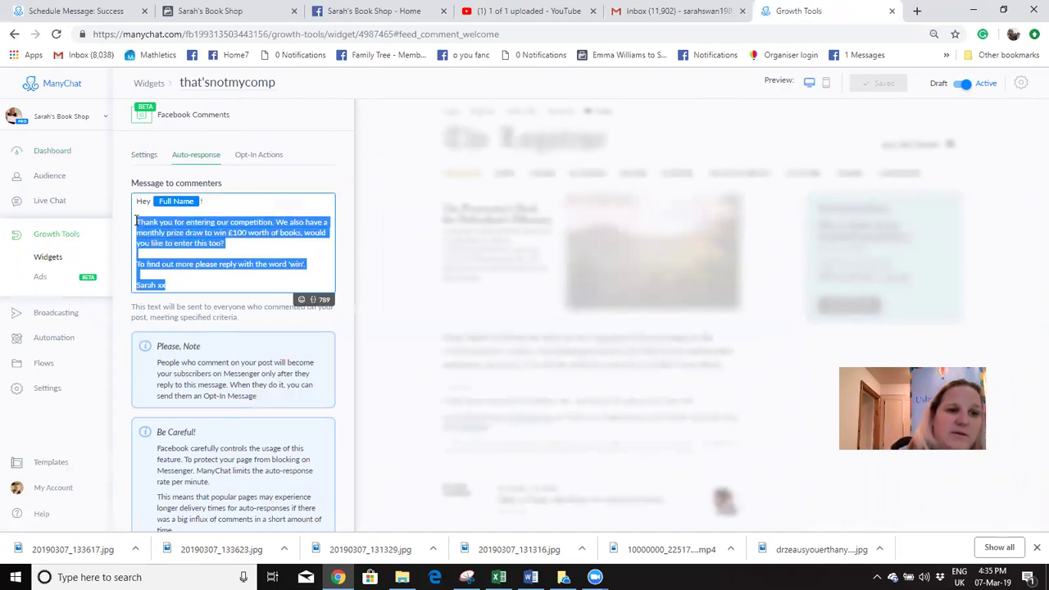
{"action": "left_click", "coordinate": [14, 34]}
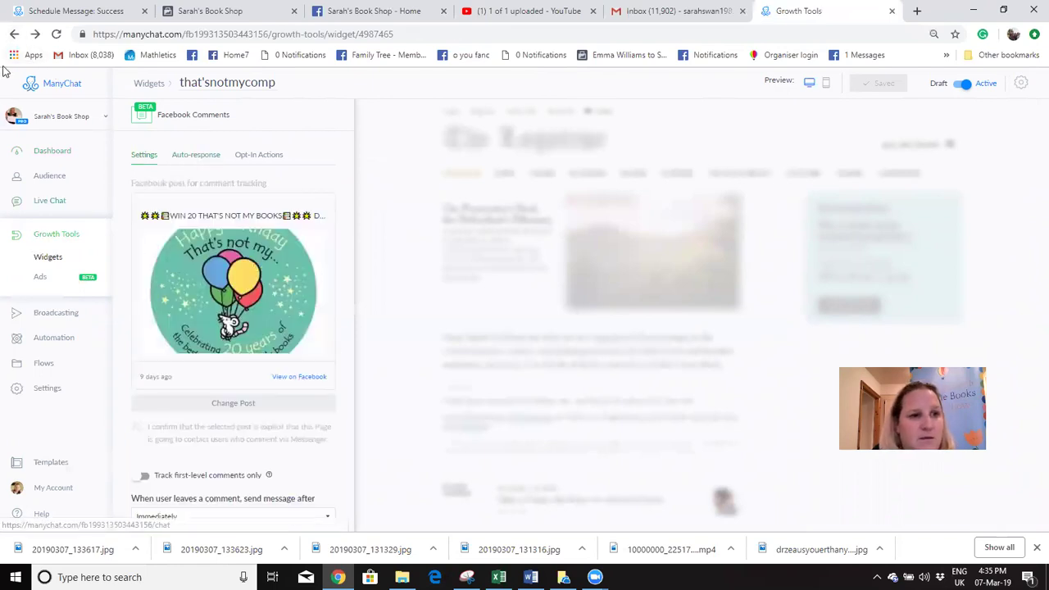
{"action": "left_click", "coordinate": [14, 34]}
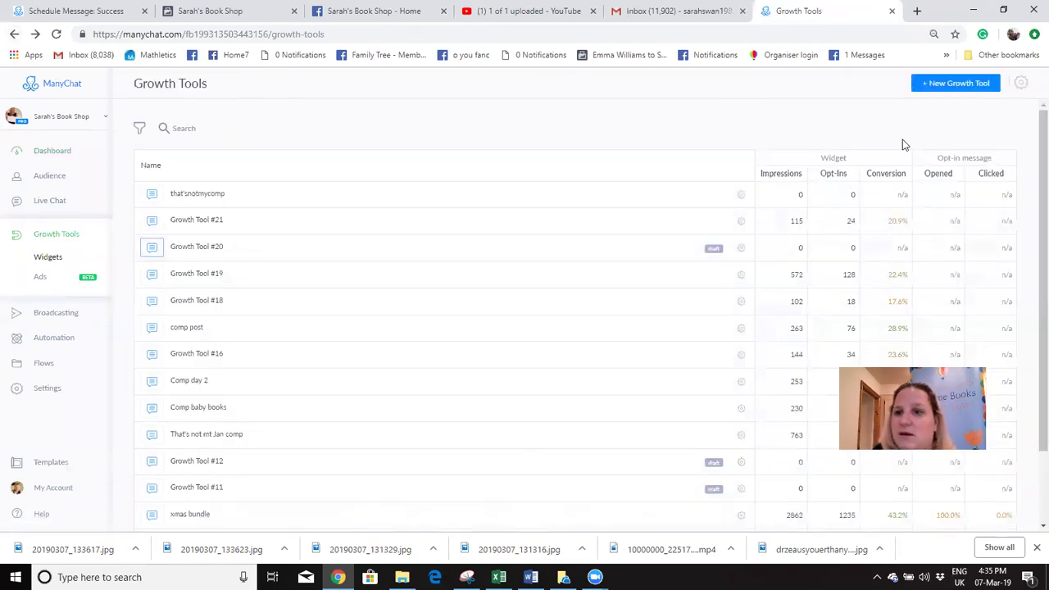
Step: Create a Facebook Comments growth tool and name it "phonics set comp 7th march"
{"action": "left_click", "coordinate": [956, 85]}
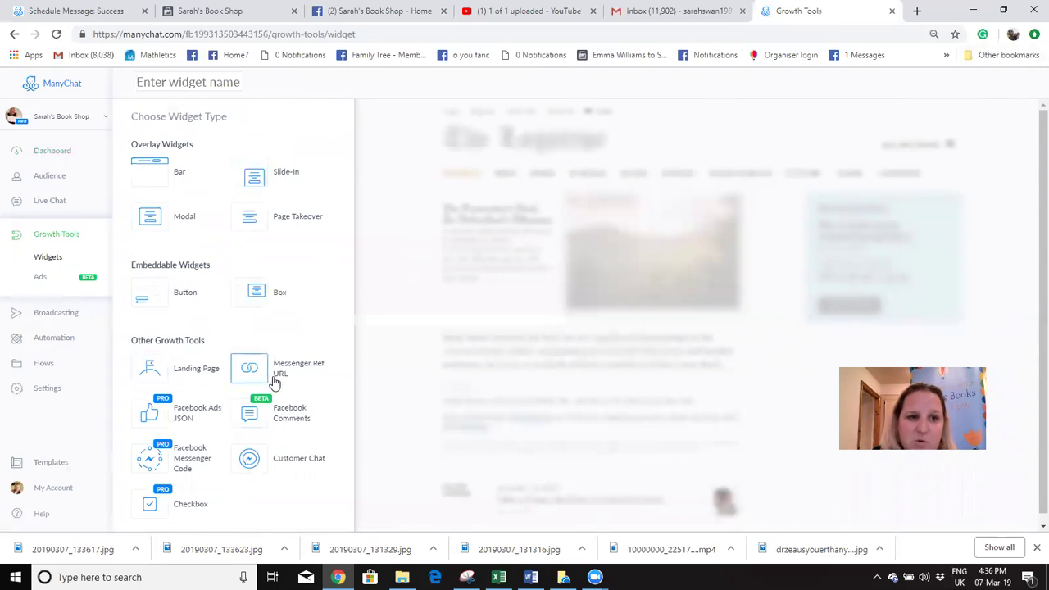
{"action": "left_click", "coordinate": [300, 424]}
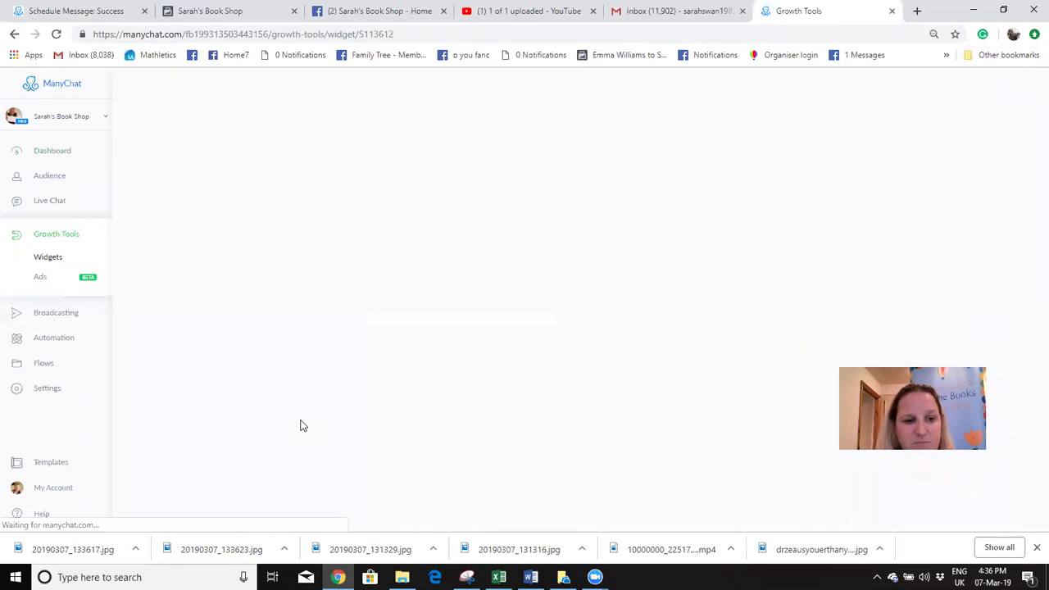
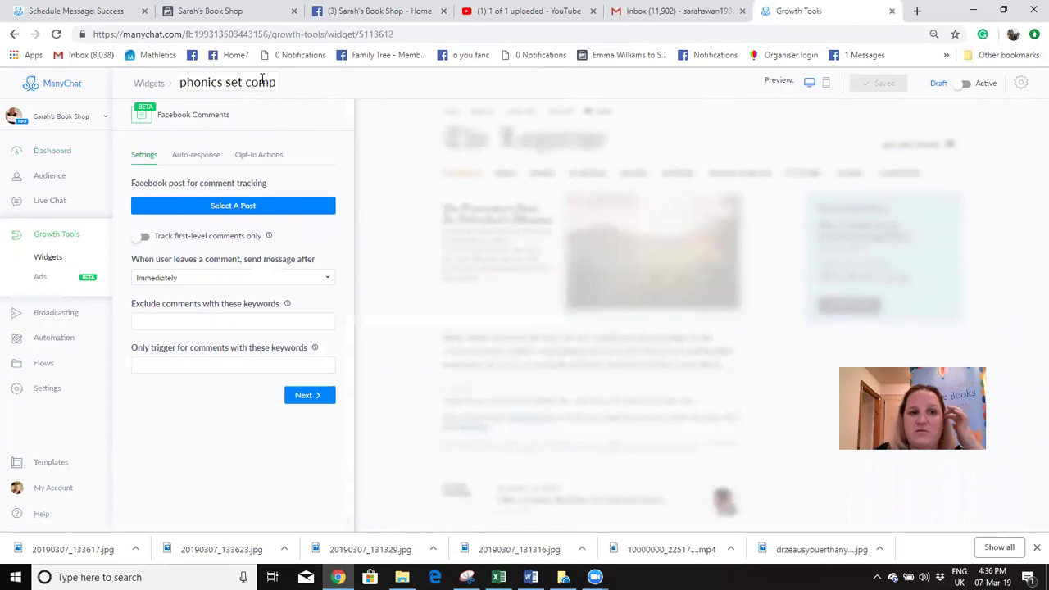
{"action": "type", "text": "7th maeth"}
{"action": "key", "text": "BackSpace"}
{"action": "key", "text": "BackSpace"}
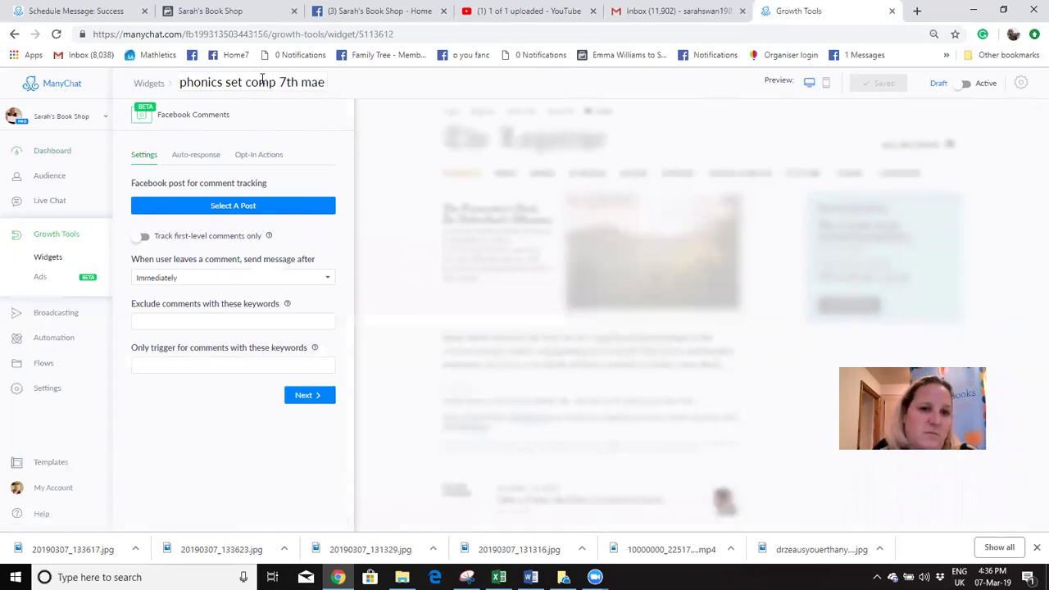
{"action": "type", "text": "rch"}
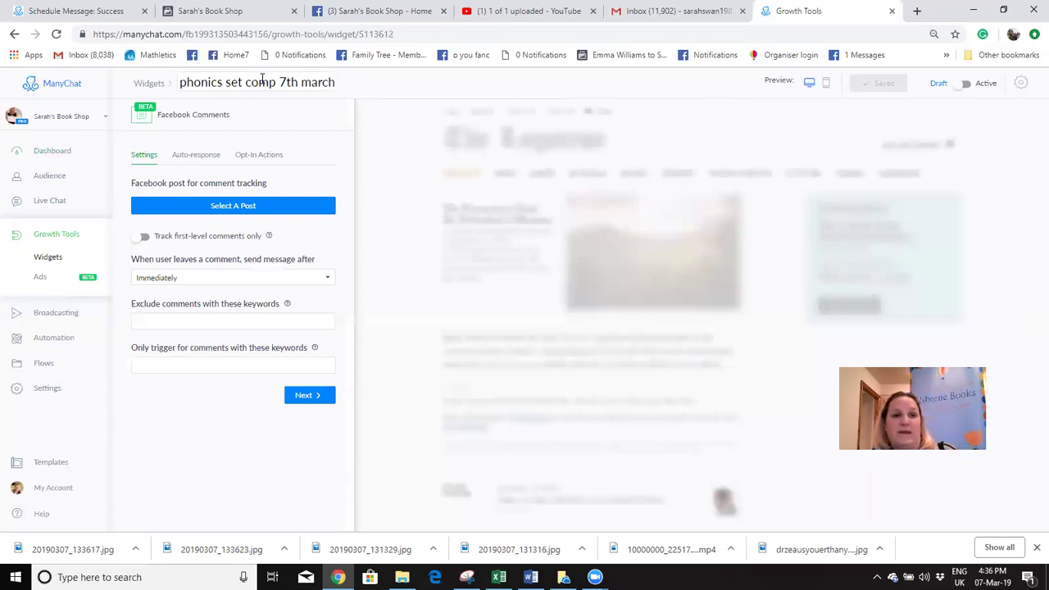
Step: Track comments on the scheduled "WIN A PHONICS READERS SET" post and confirm that it states commenters will be contacted via Messenger
{"action": "left_click", "coordinate": [221, 207]}
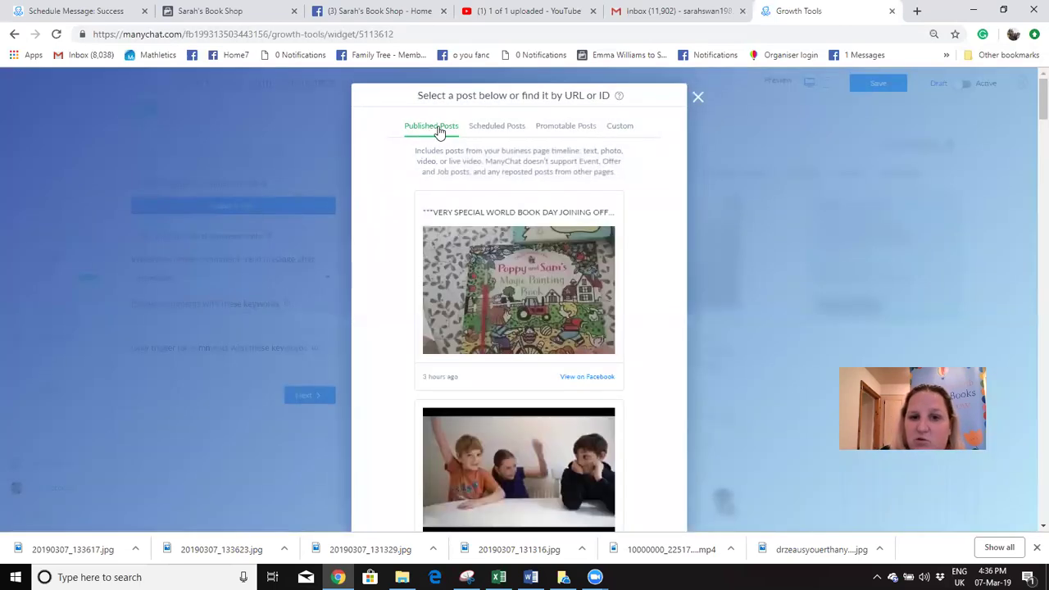
{"action": "left_click", "coordinate": [511, 128]}
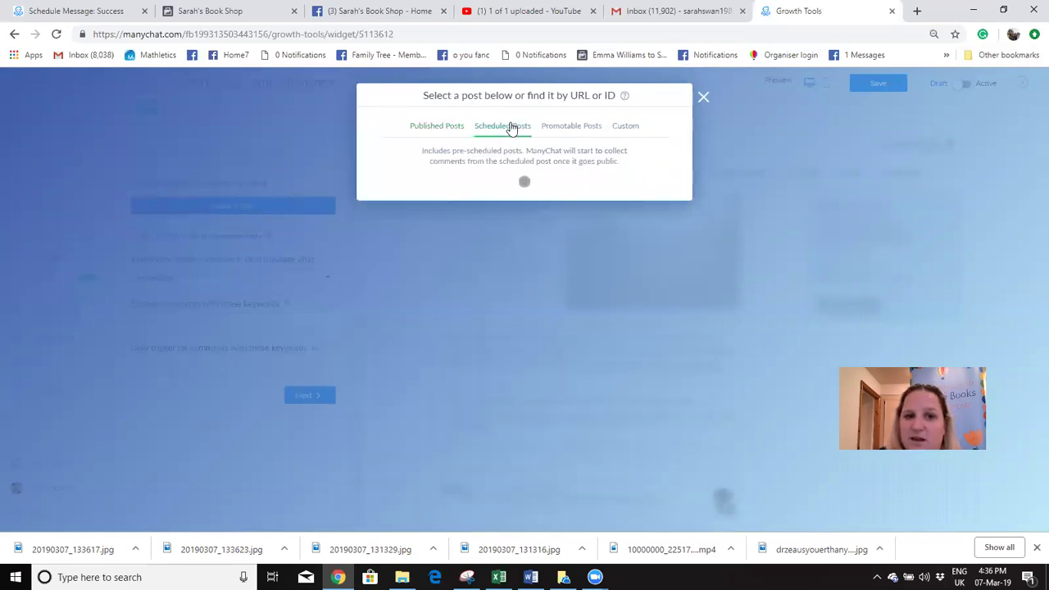
{"action": "left_click", "coordinate": [439, 126]}
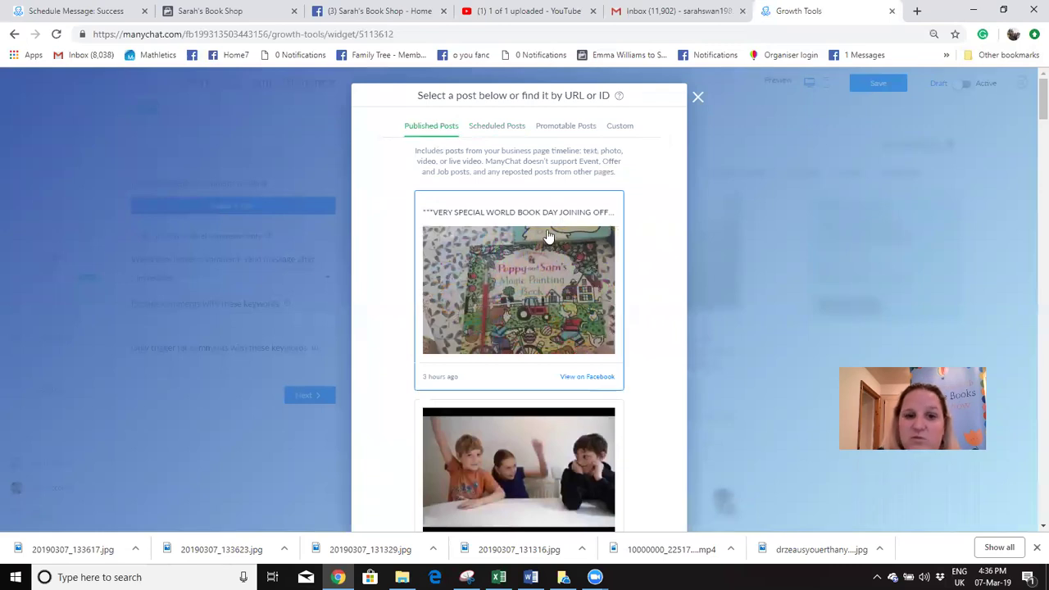
{"action": "left_click", "coordinate": [500, 130]}
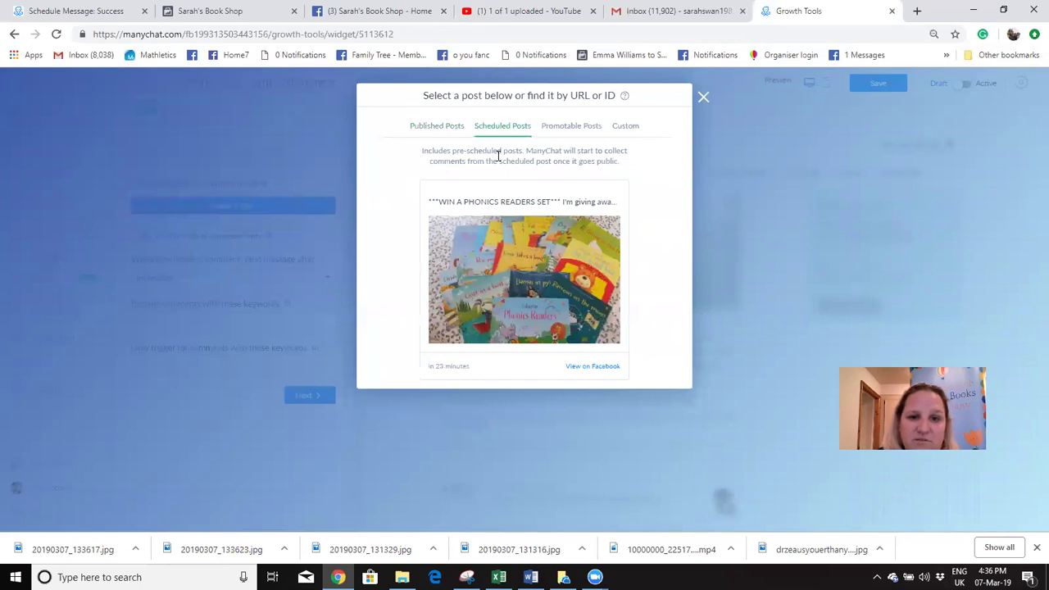
{"action": "left_click", "coordinate": [506, 225]}
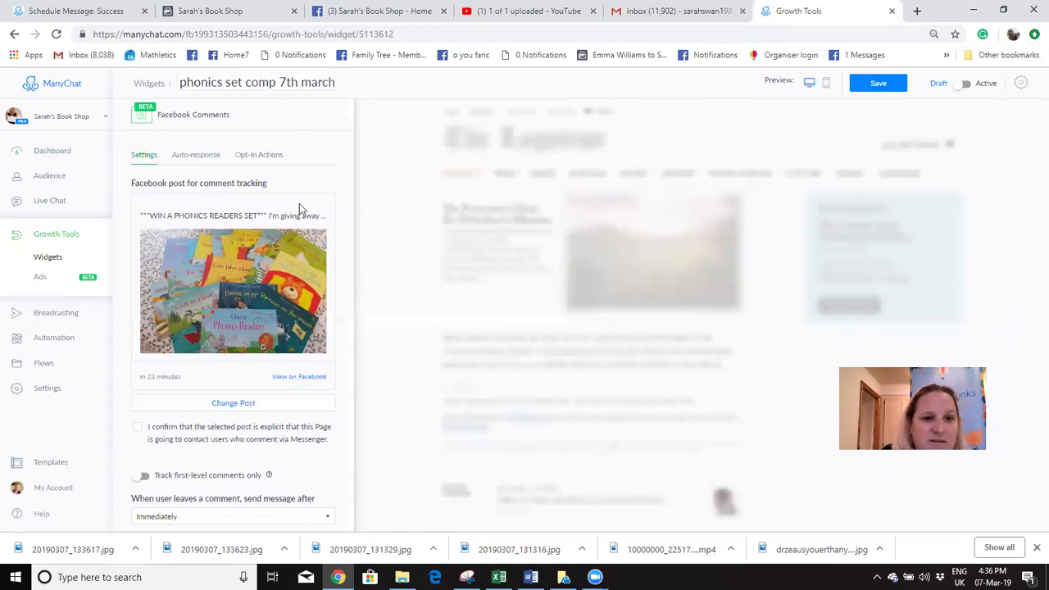
{"action": "left_click", "coordinate": [136, 429]}
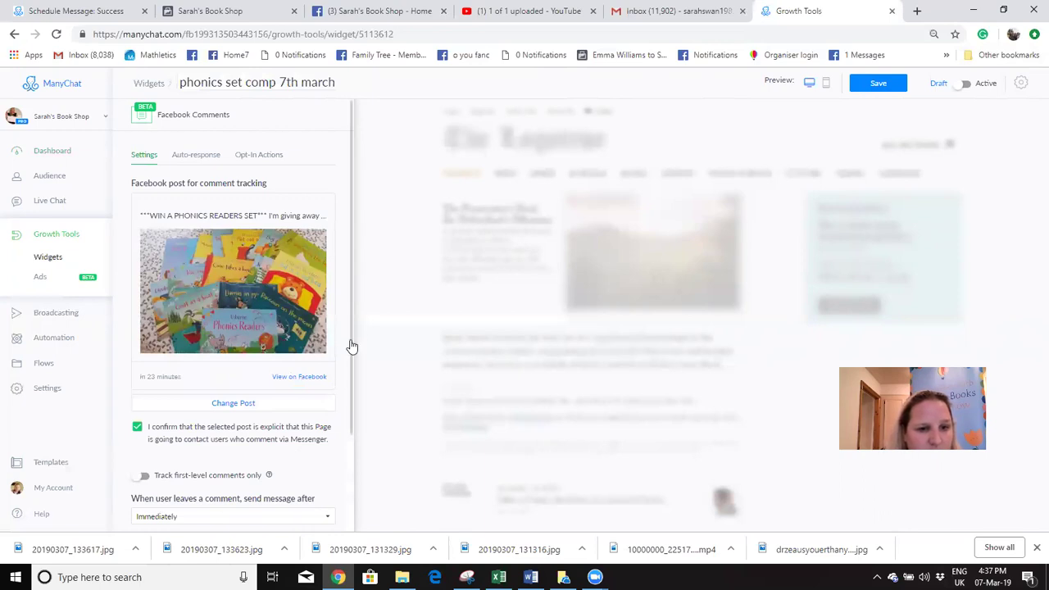
Step: Restrict the growth tool to comments containing the keyword "win" and continue to the auto-response settings
{"action": "left_click_drag", "start_coordinate": [352, 346], "coordinate": [352, 451]}
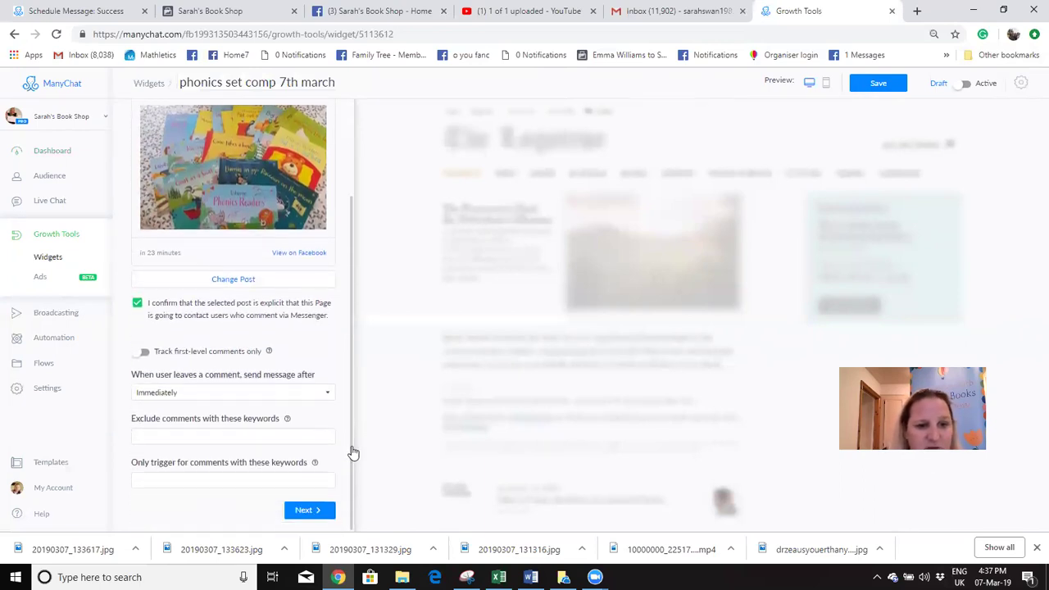
{"action": "left_click", "coordinate": [177, 436]}
{"action": "left_click", "coordinate": [168, 477]}
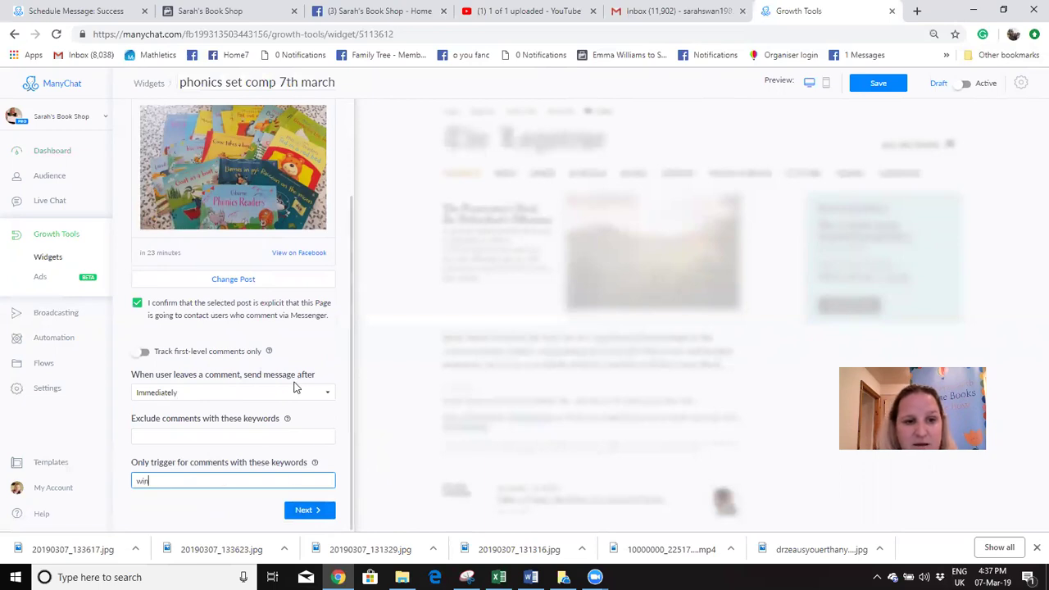
{"action": "left_click", "coordinate": [309, 513]}
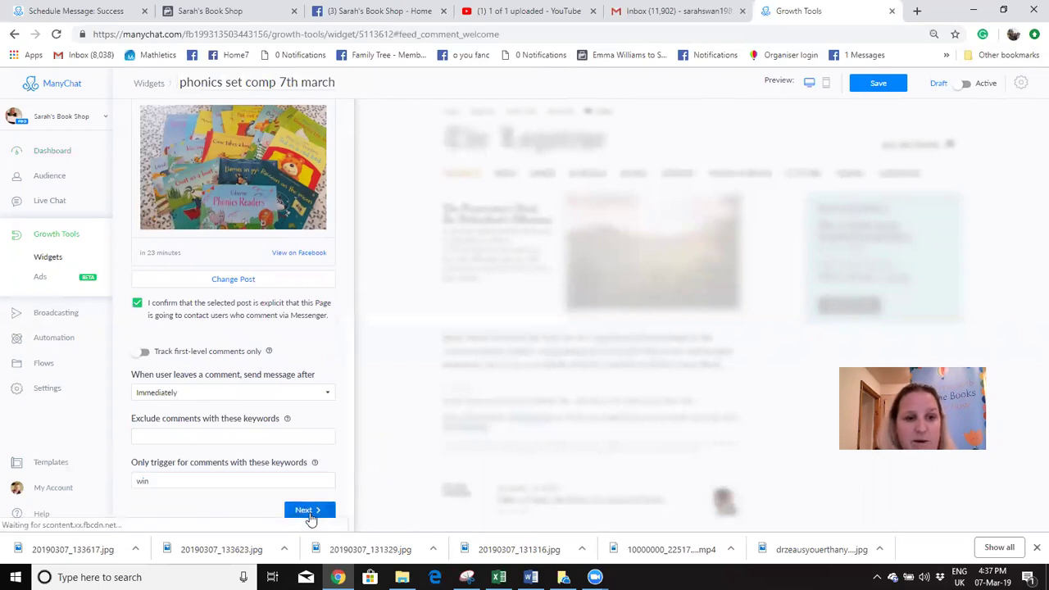
Step: Replace the default auto-response after the greeting with the copied competition thank-you, £100 monthly prize draw invitation and request to reply 'win'
{"action": "left_click_drag", "start_coordinate": [202, 178], "coordinate": [295, 217]}
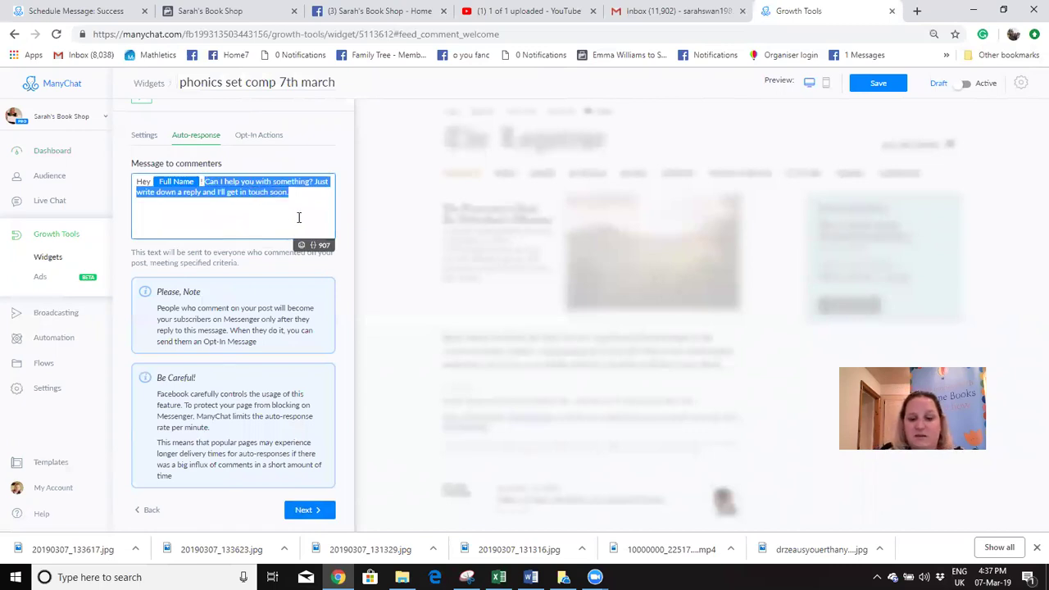
{"action": "key", "text": "BackSpace"}
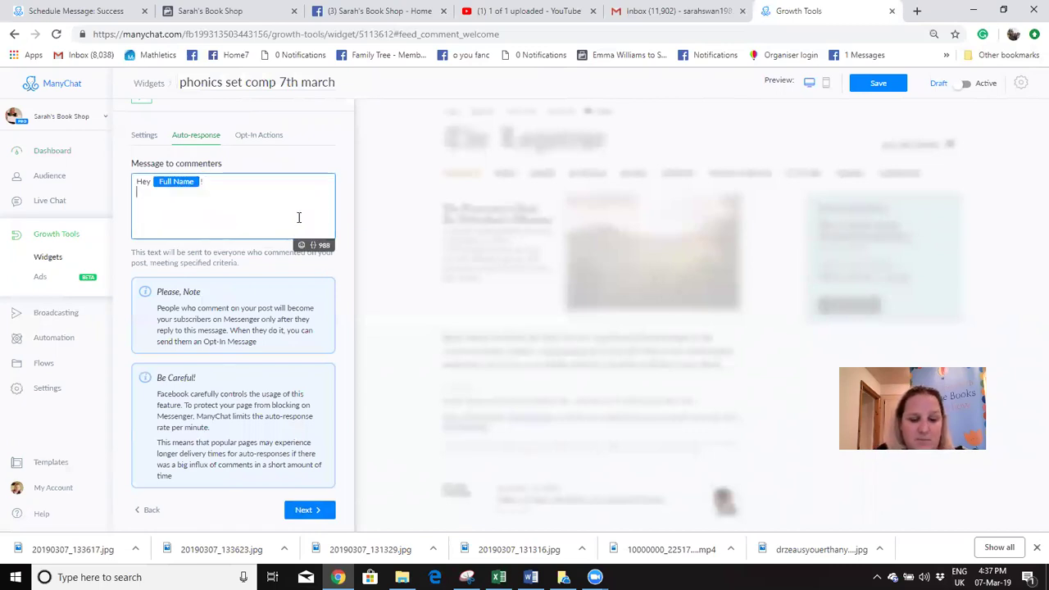
{"action": "type", "text": "Thank you for entering our competition. We also have a monthly prize draw to win £100 worth of books, would you like to enter this too?  To find out more please reply with the word 'win'  Sarah xx"}
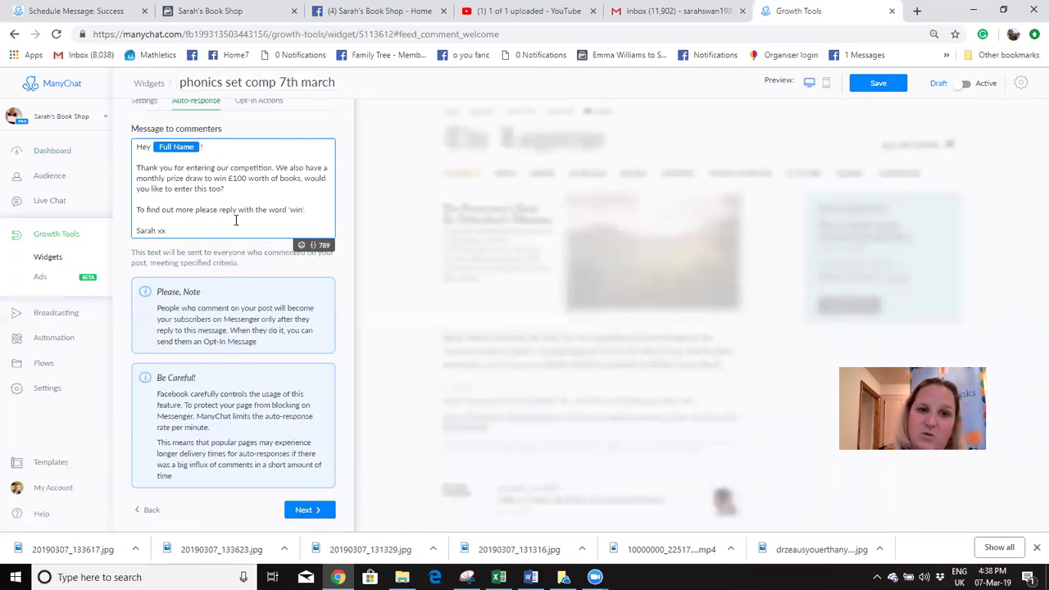
Step: Continue to the opt-in actions, keep "Don't send the opt-in message", and save and activate the growth tool
{"action": "right_click", "coordinate": [322, 511]}
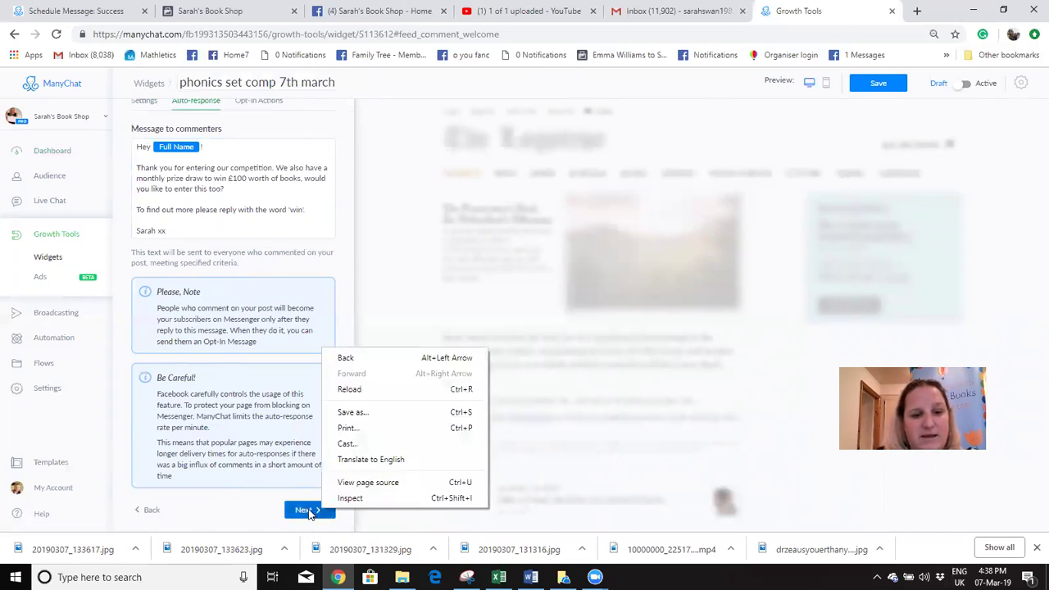
{"action": "left_click", "coordinate": [307, 509]}
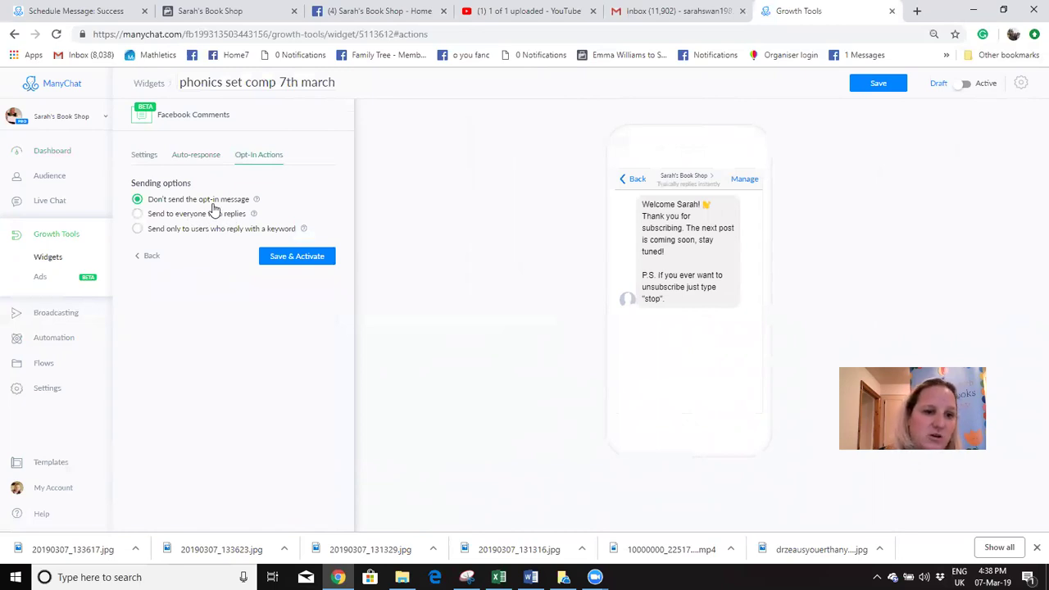
{"action": "left_click", "coordinate": [293, 259]}
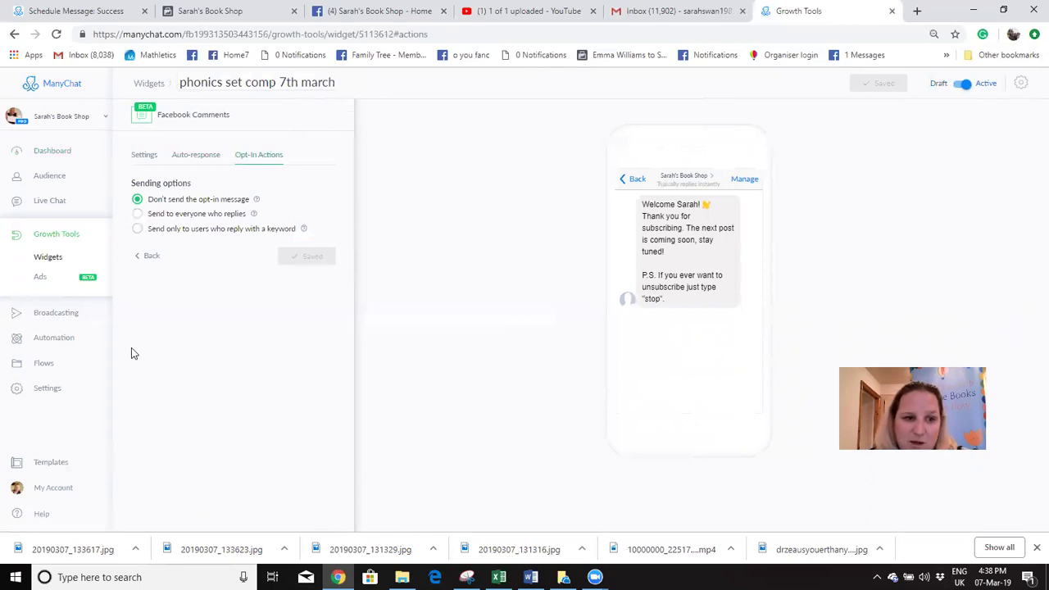
Step: Create a new automation keyword rule for messages that are "yes"
{"action": "left_click", "coordinate": [39, 364]}
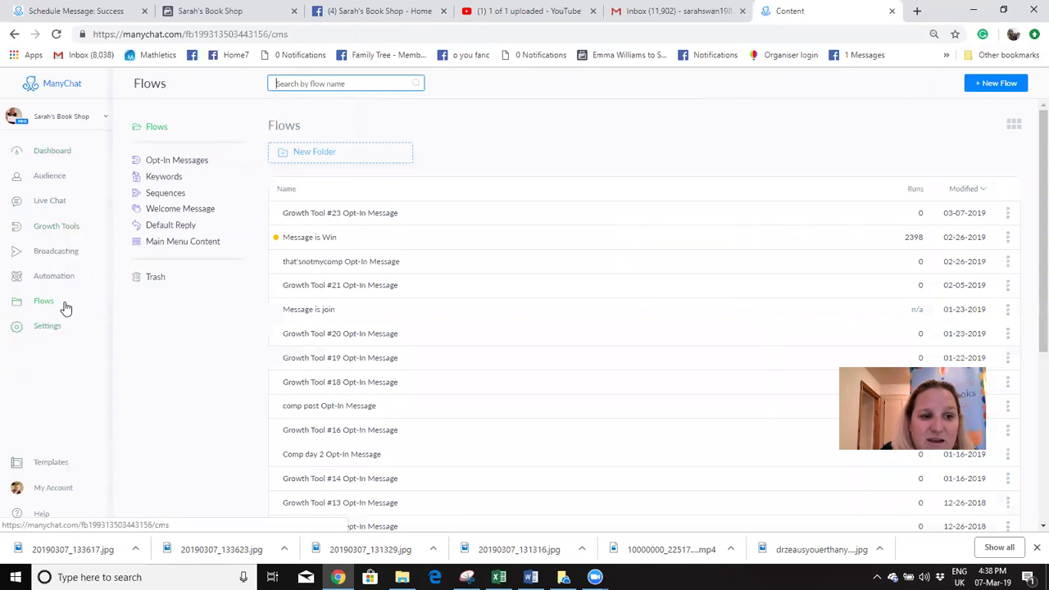
{"action": "left_click", "coordinate": [63, 279]}
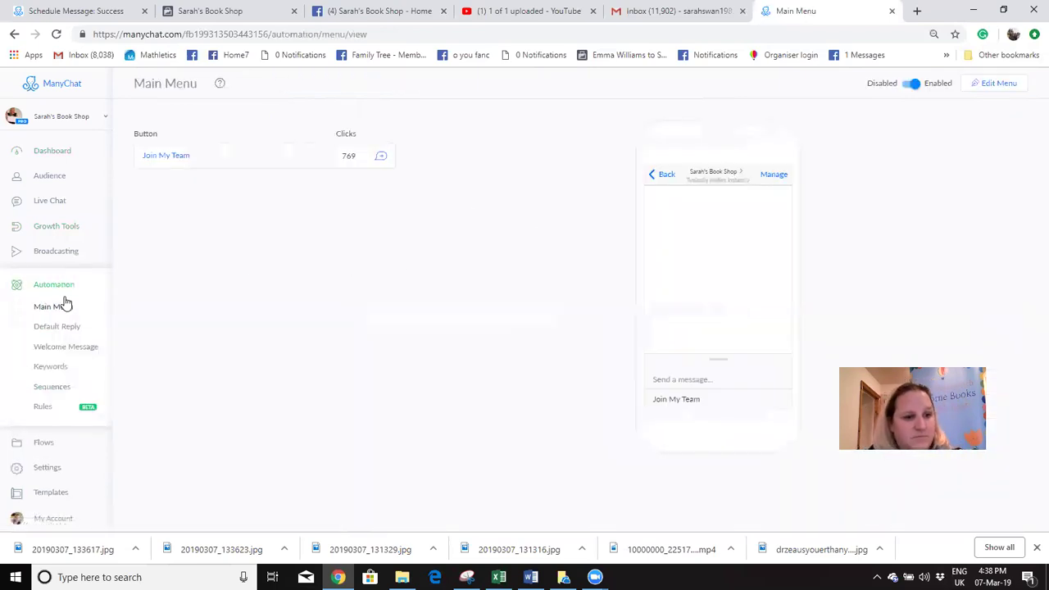
{"action": "left_click", "coordinate": [56, 369]}
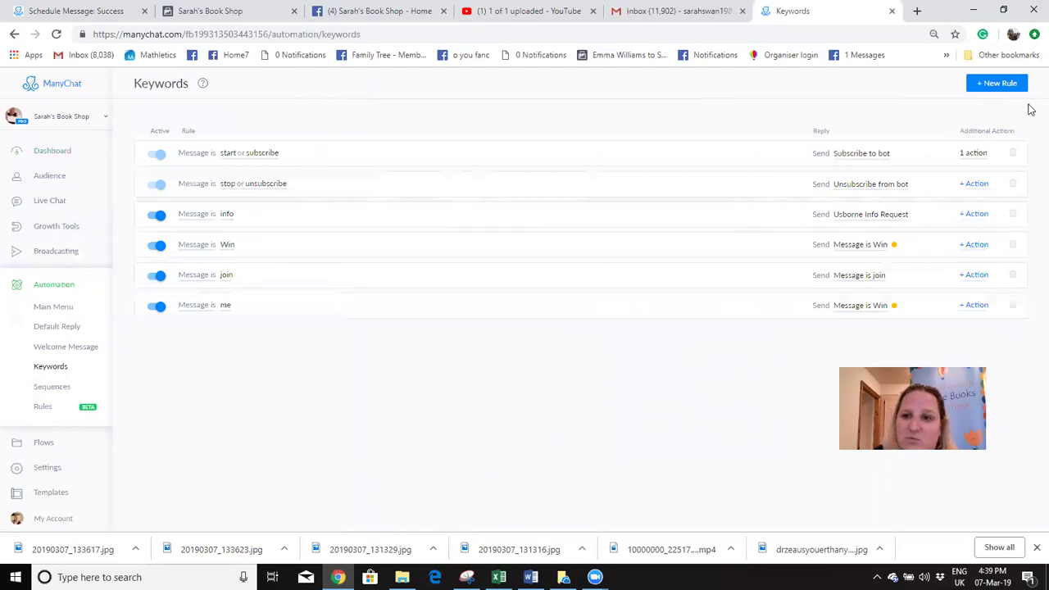
{"action": "left_click", "coordinate": [1008, 87]}
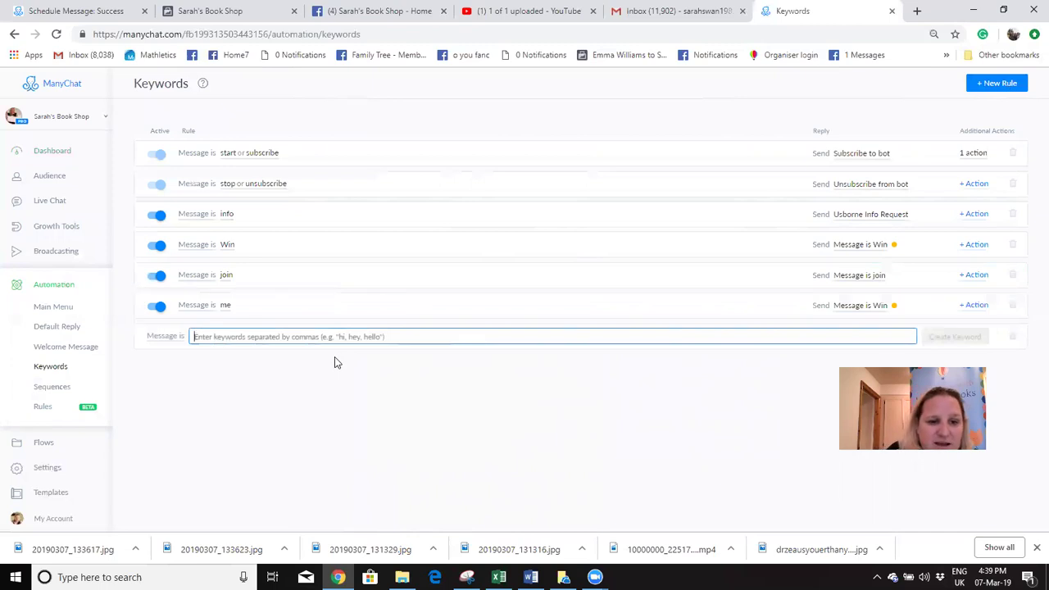
{"action": "type", "text": "yes"}
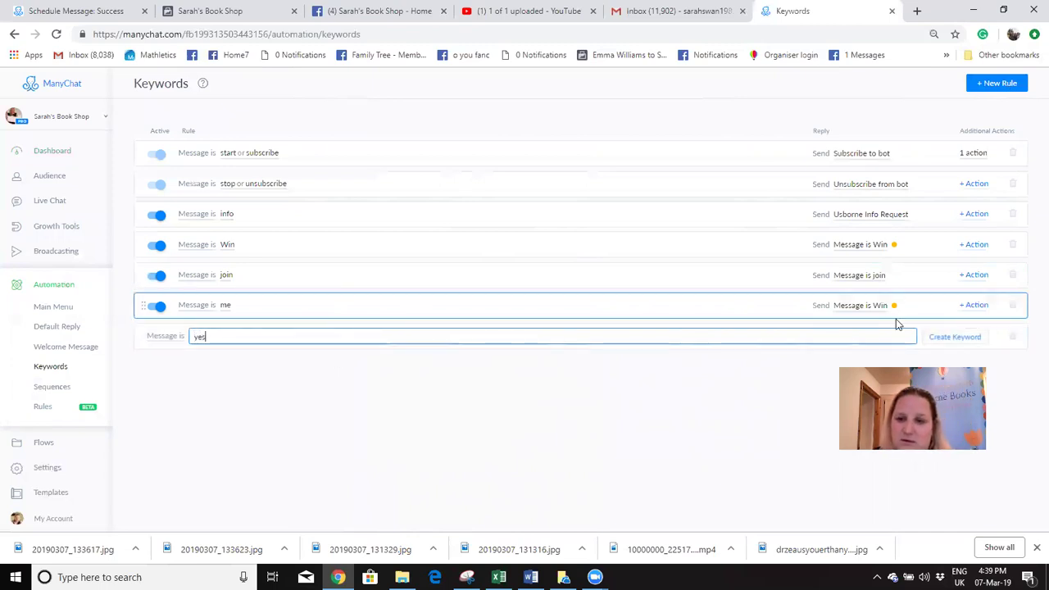
{"action": "key", "text": "Return"}
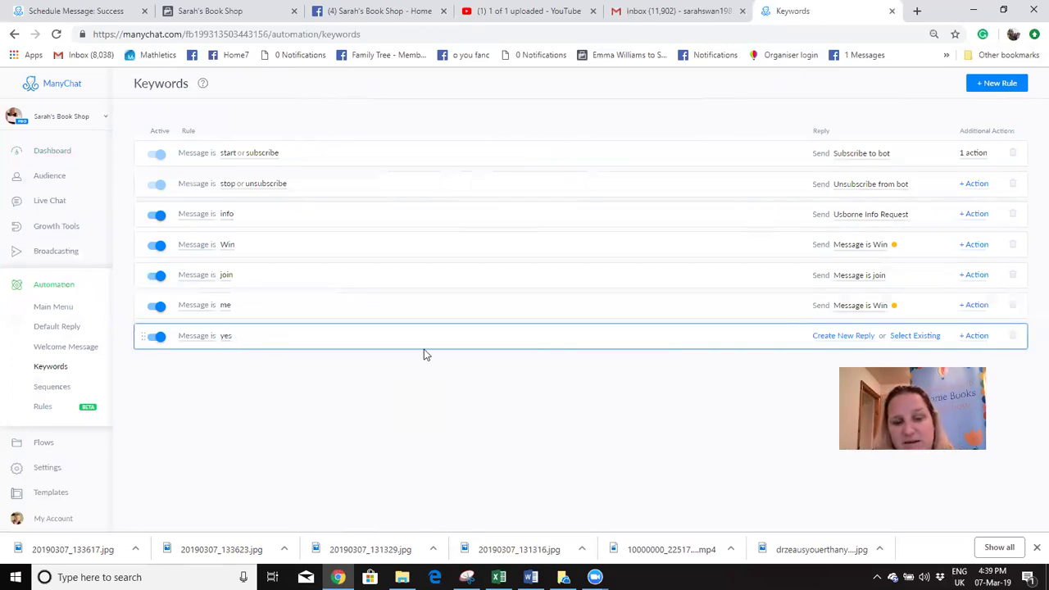
Step: Create a new reply for the "yes" keyword reading "Hey," followed by the paragraph "That's fantastic here is the linnk to the free prize draw."
{"action": "left_click", "coordinate": [862, 337]}
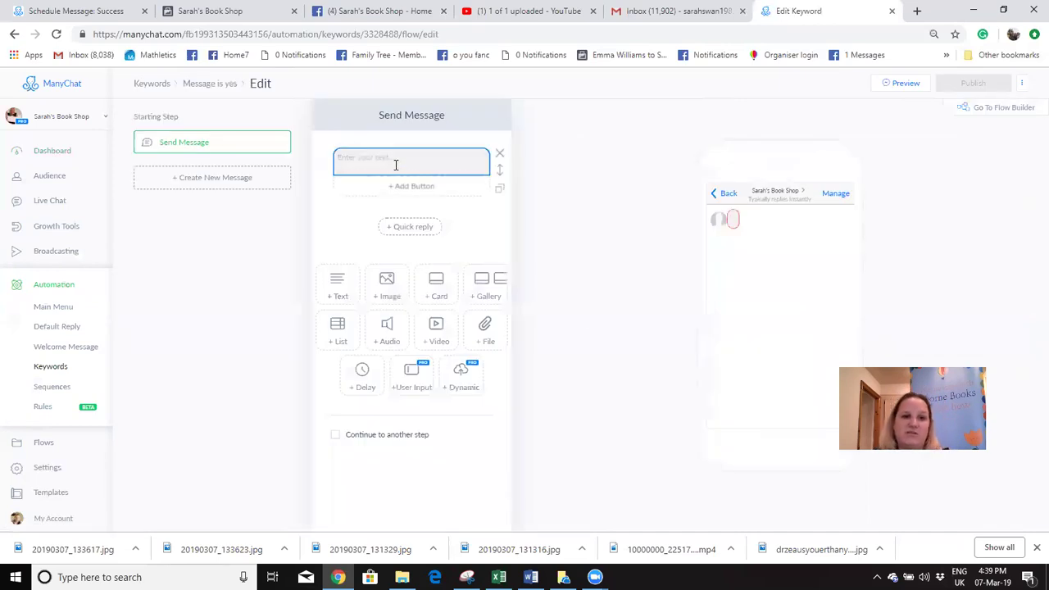
{"action": "left_click", "coordinate": [396, 164]}
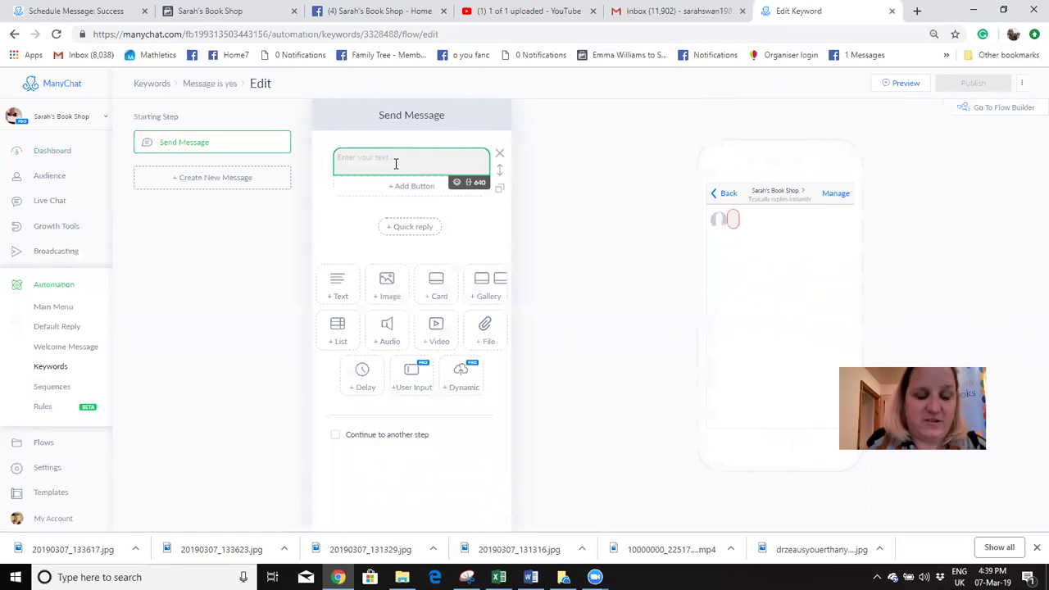
{"action": "type", "text": "He"}
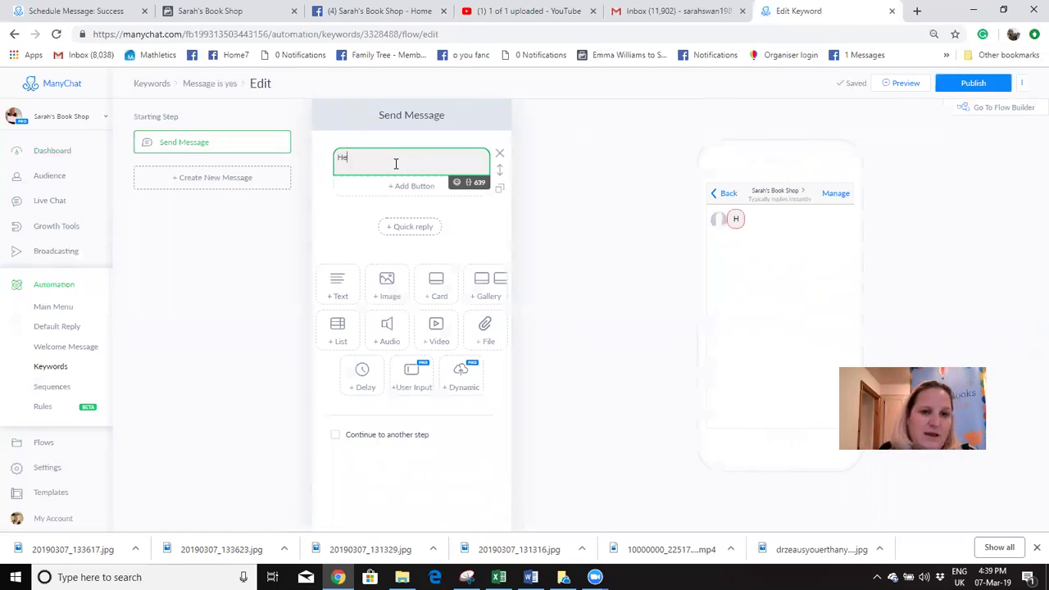
{"action": "type", "text": "y."}
{"action": "key", "text": "Return"}
{"action": "key", "text": "Return"}
{"action": "type", "text": "T"}
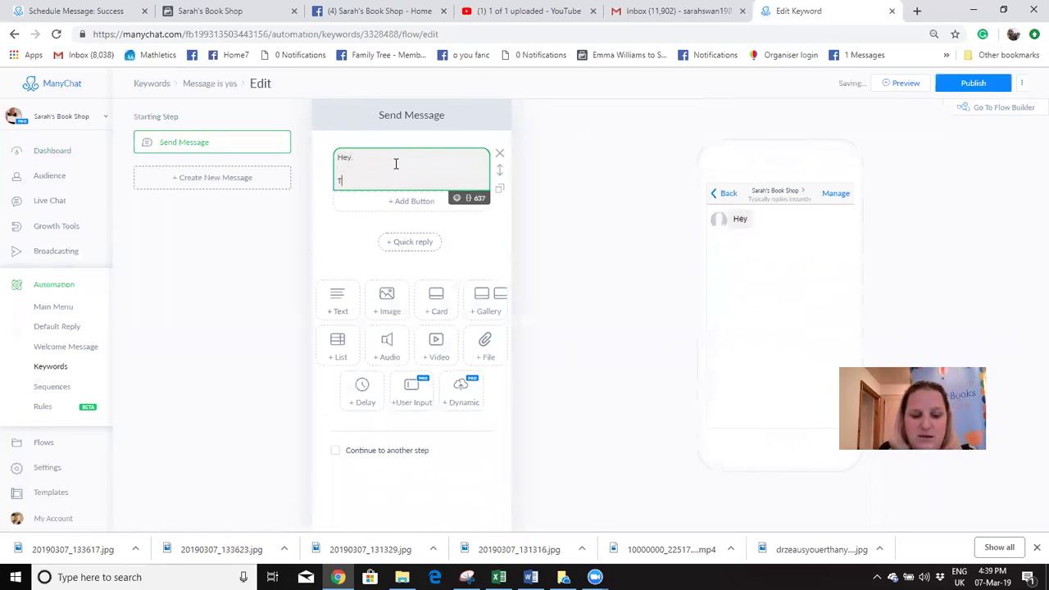
{"action": "type", "text": "hat's fantastic"}
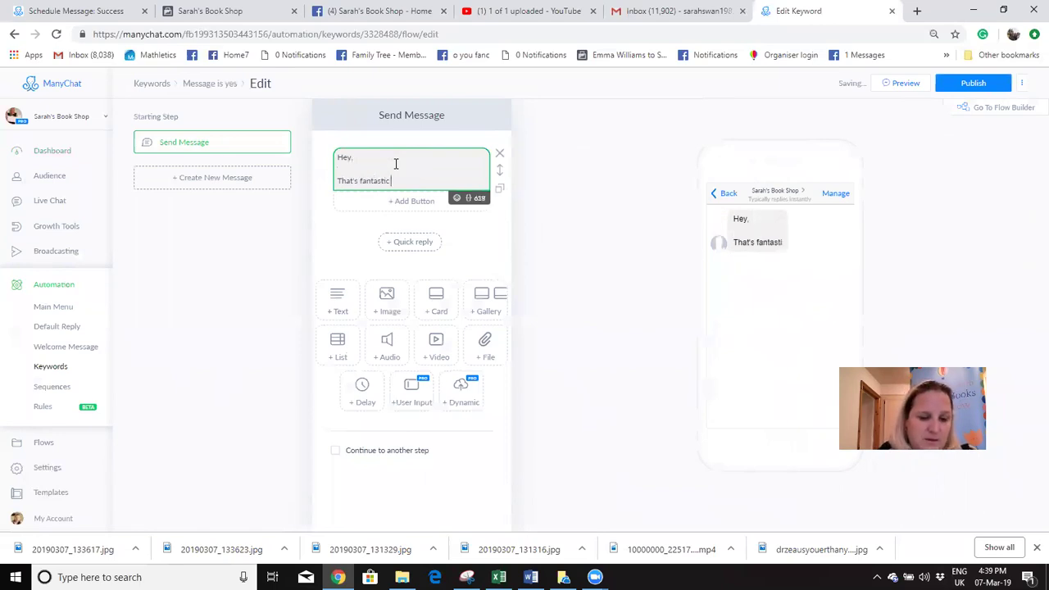
{"action": "type", "text": " her eis the li"}
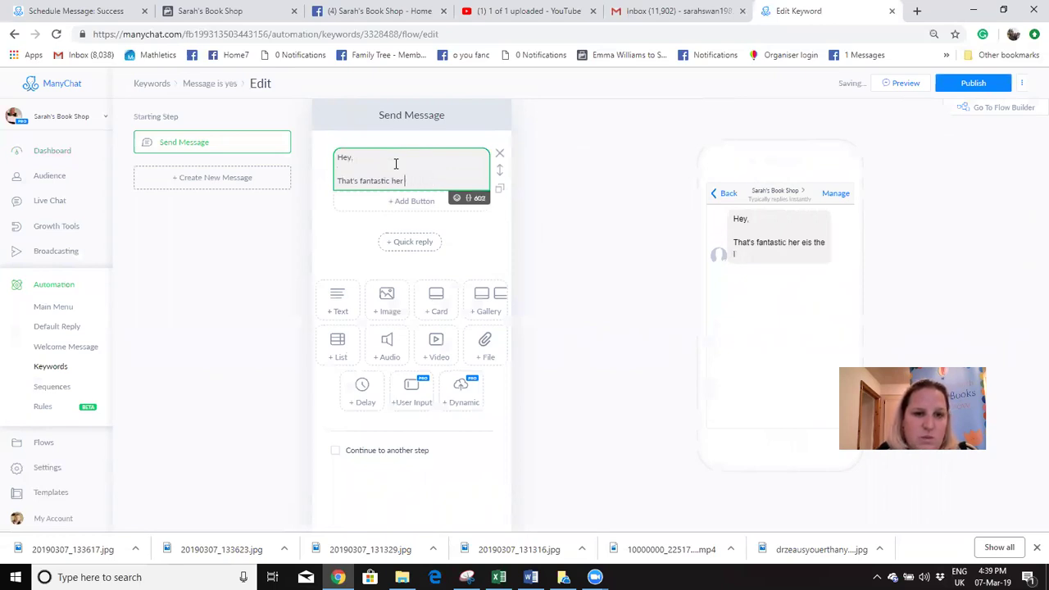
{"action": "key", "text": "BackSpace"}
{"action": "type", "text": "e is the linnk to the fre"}
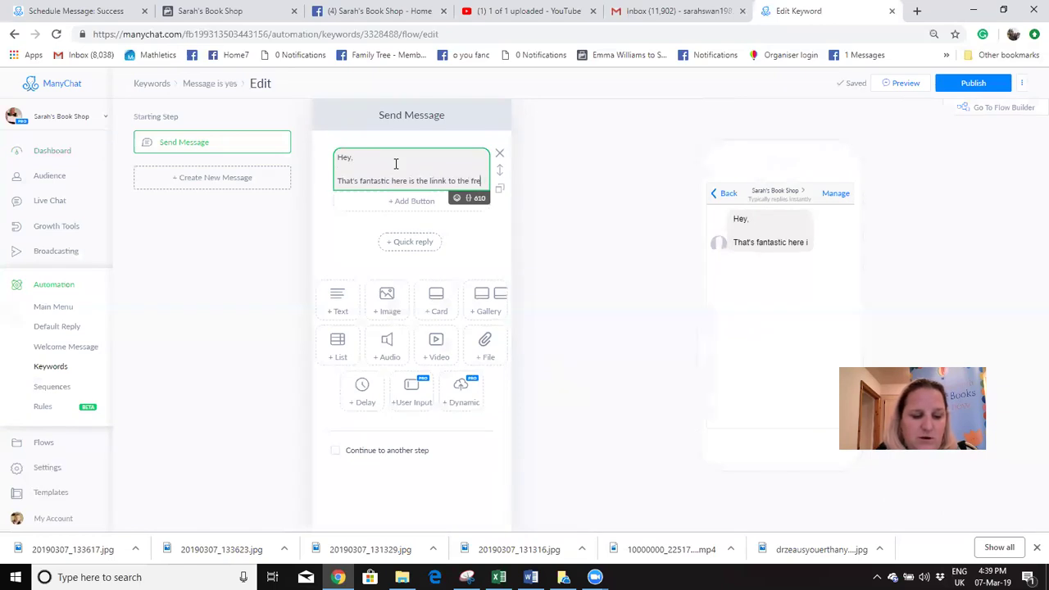
{"action": "type", "text": "e prize draw."}
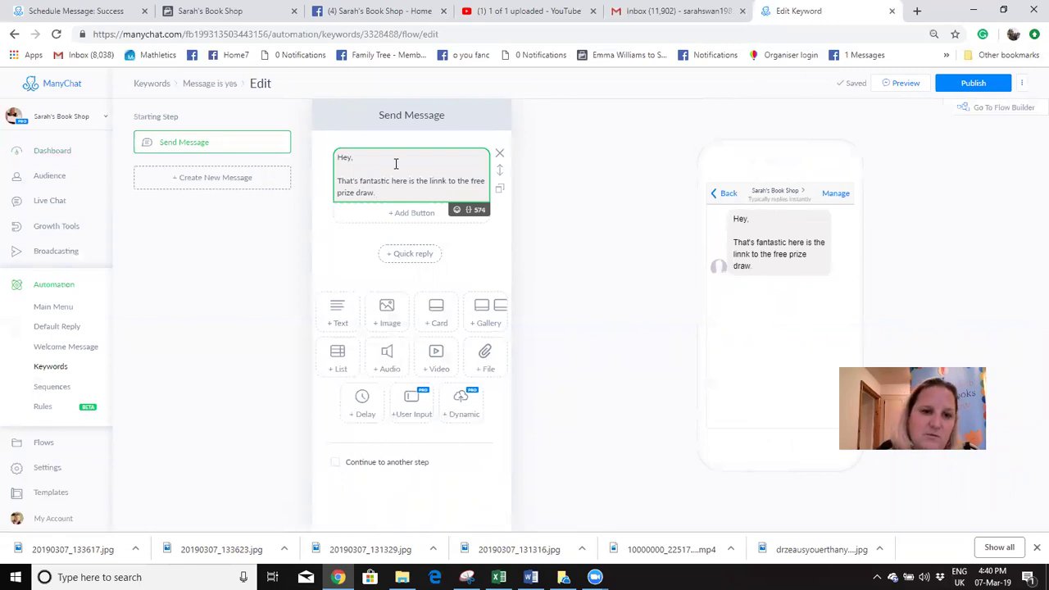
Step: Add a paragraph to the reply: "By replting to the previous mesgae you have been subscriebed to or messenger list."
{"action": "key", "text": "Return"}
{"action": "key", "text": "Return"}
{"action": "type", "text": "By replying to the prevou"}
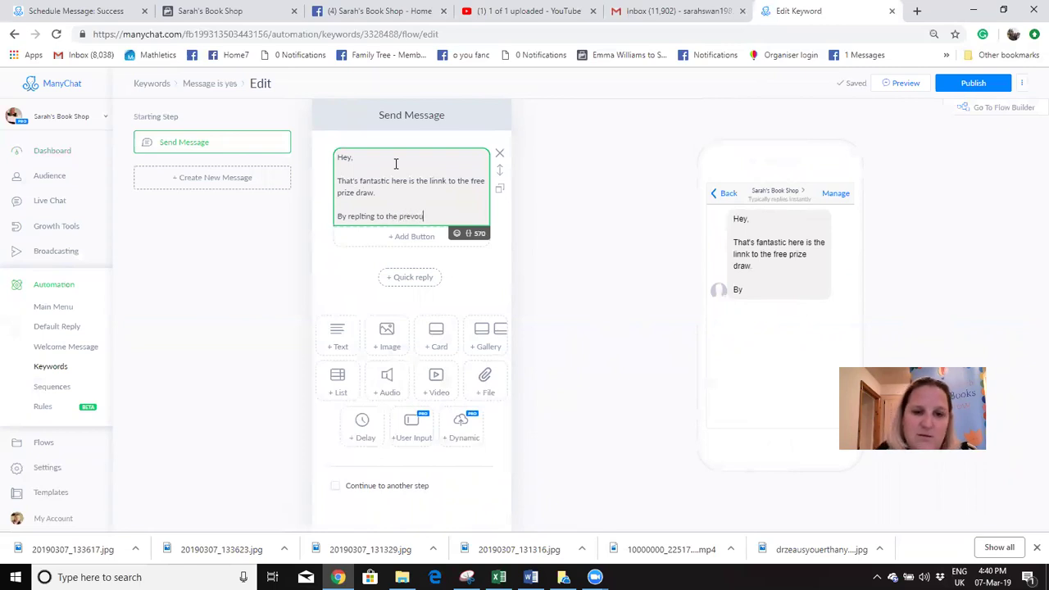
{"action": "key", "text": "BackSpace"}
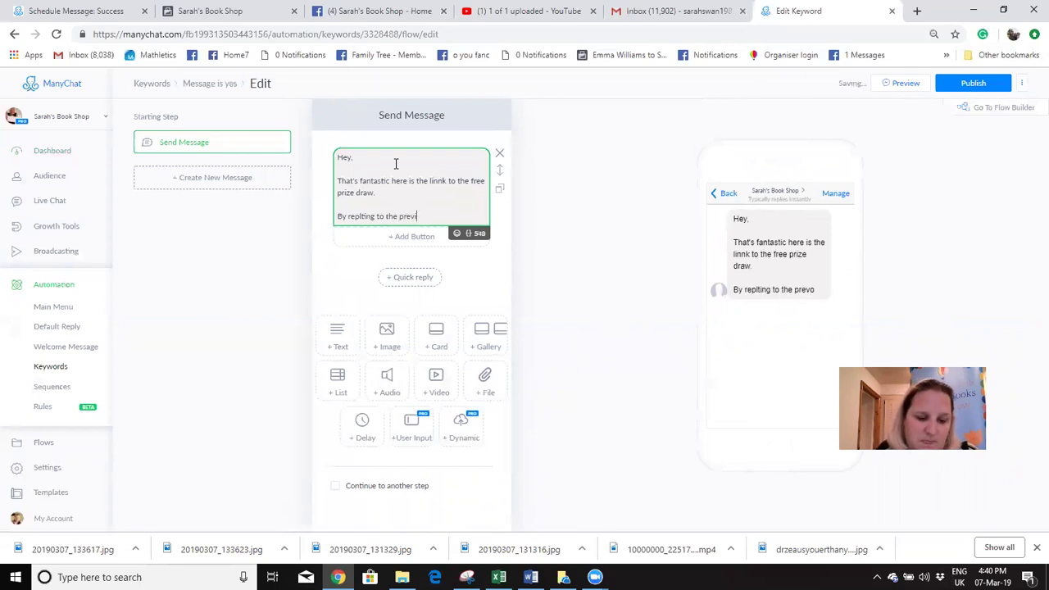
{"action": "type", "text": "us mesae you have been subscribeed to or mes"}
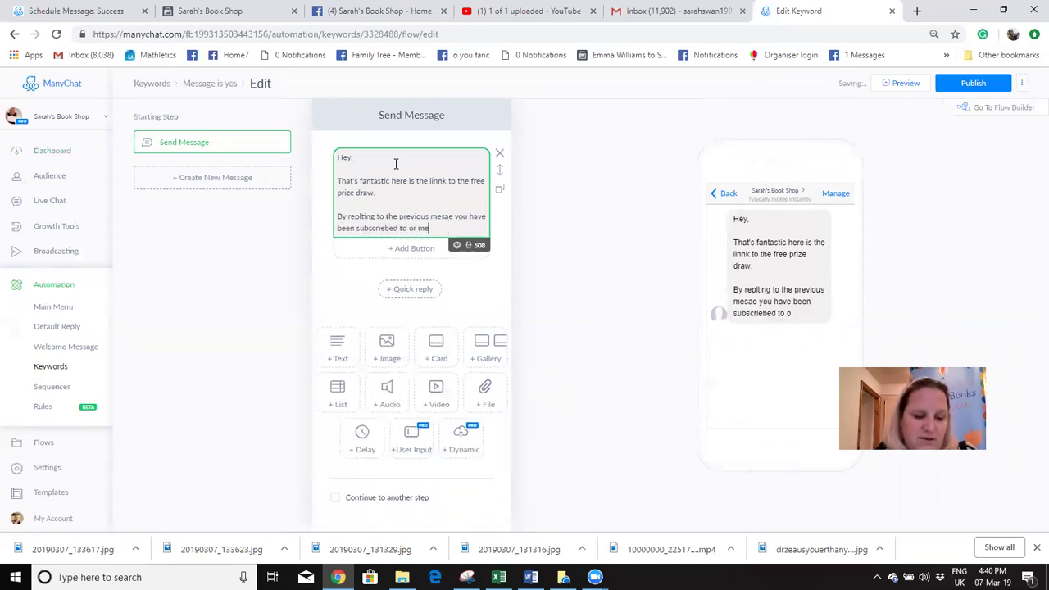
{"action": "type", "text": "senger list"}
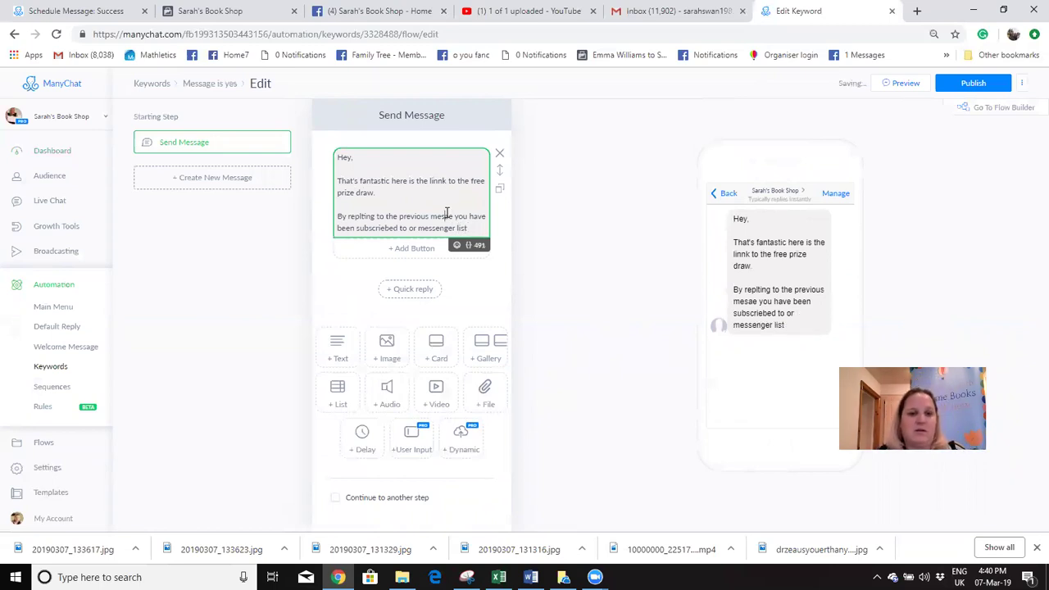
{"action": "left_click", "coordinate": [445, 215]}
{"action": "type", "text": "g"}
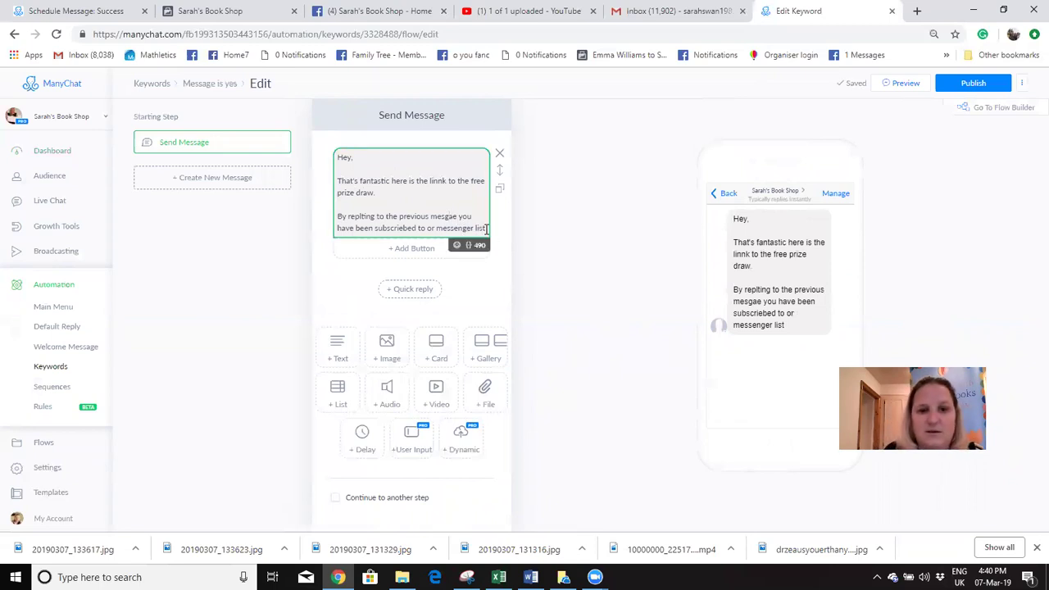
{"action": "left_click", "coordinate": [483, 228]}
{"action": "type", "text": ". "}
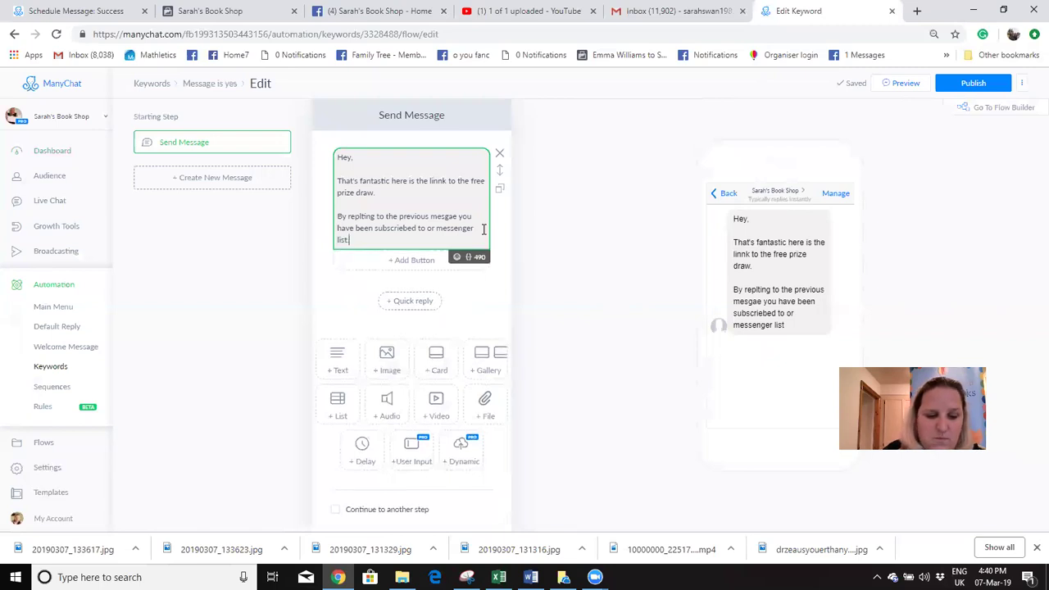
Step: Continue the reply's last paragraph with "Don't we will not spam you but let you know every oe and again about any special offer competition or"
{"action": "type", "text": "Don;t pa"}
{"action": "key", "text": "BackSpace"}
{"action": "key", "text": "BackSpace"}
{"action": "key", "text": "BackSpace"}
{"action": "key", "text": "BackSpace"}
{"action": "key", "text": "BackSpace"}
{"action": "type", "text": "we will not pr"}
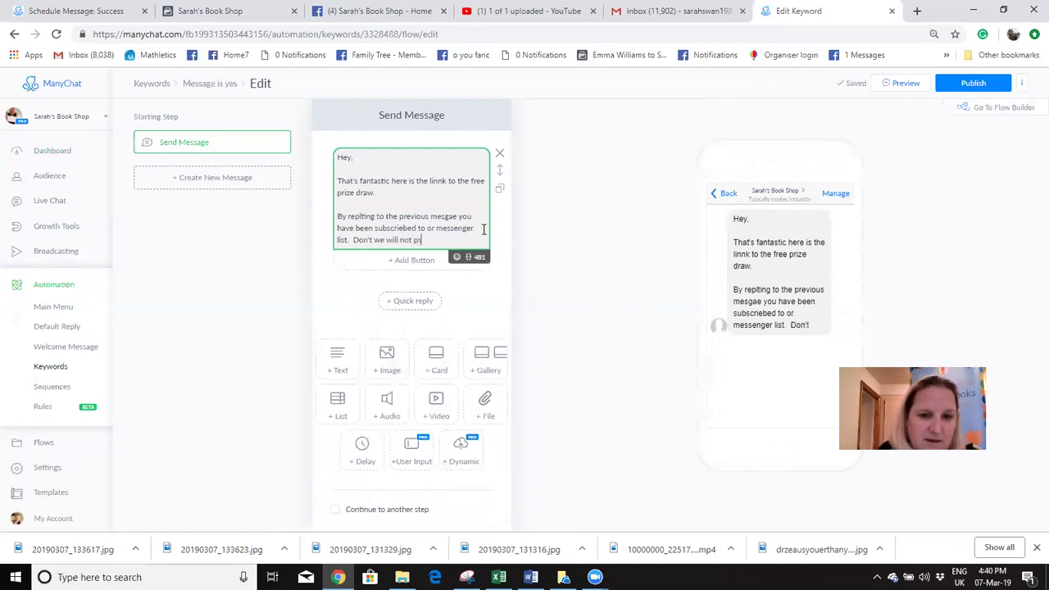
{"action": "key", "text": "BackSpace"}
{"action": "type", "text": "spam"}
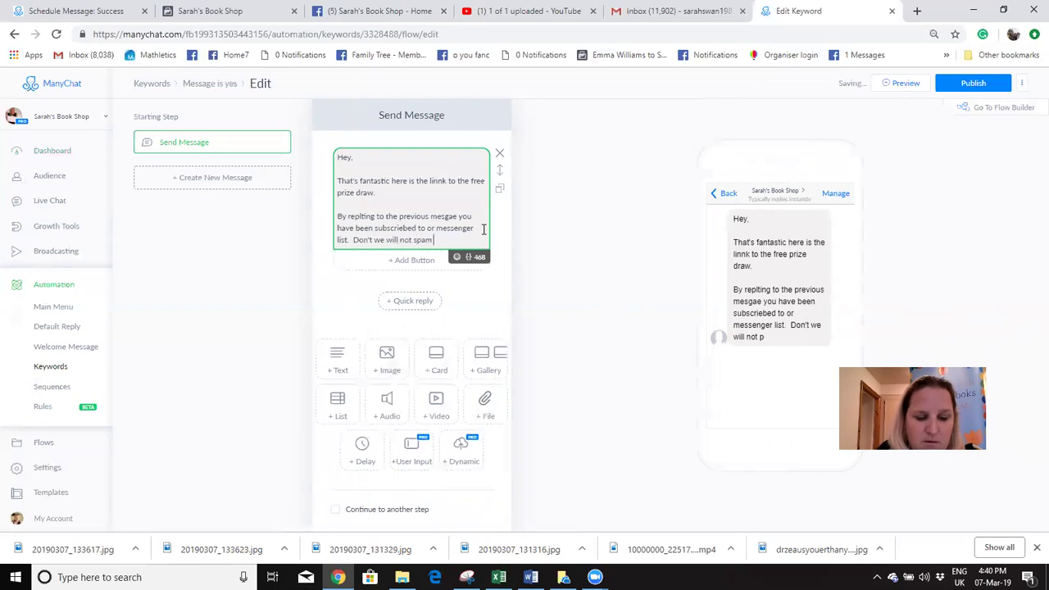
{"action": "type", "text": " you but let you"}
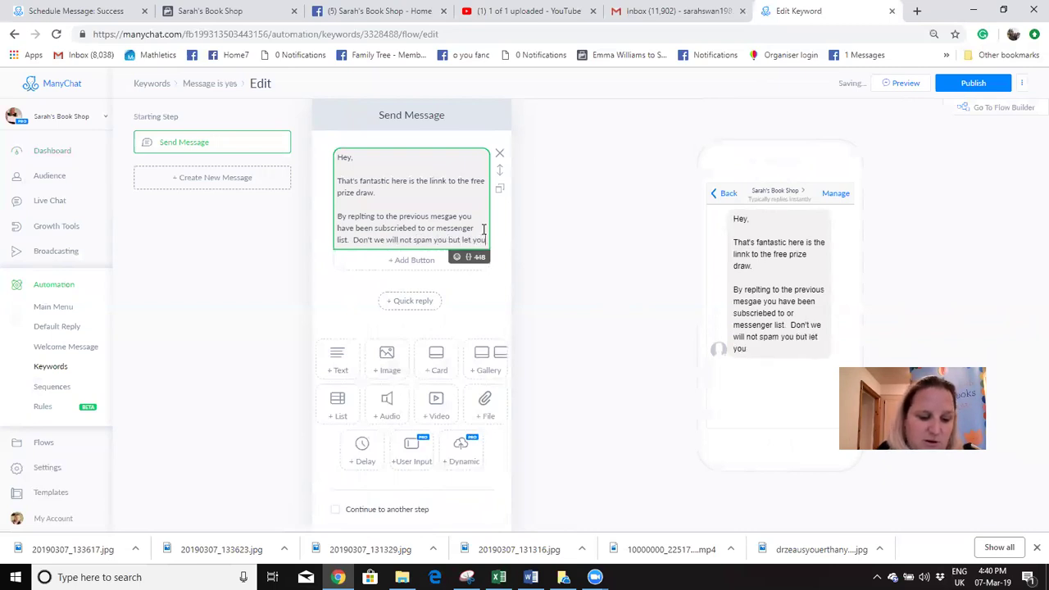
{"action": "type", "text": " know every oe and agai"}
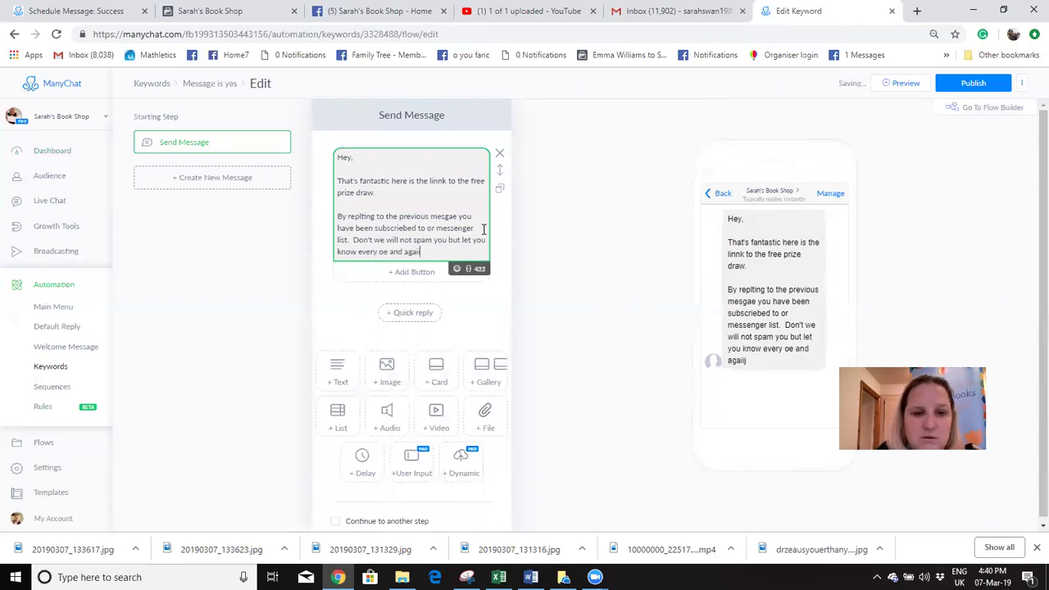
{"action": "type", "text": "n about any sp"}
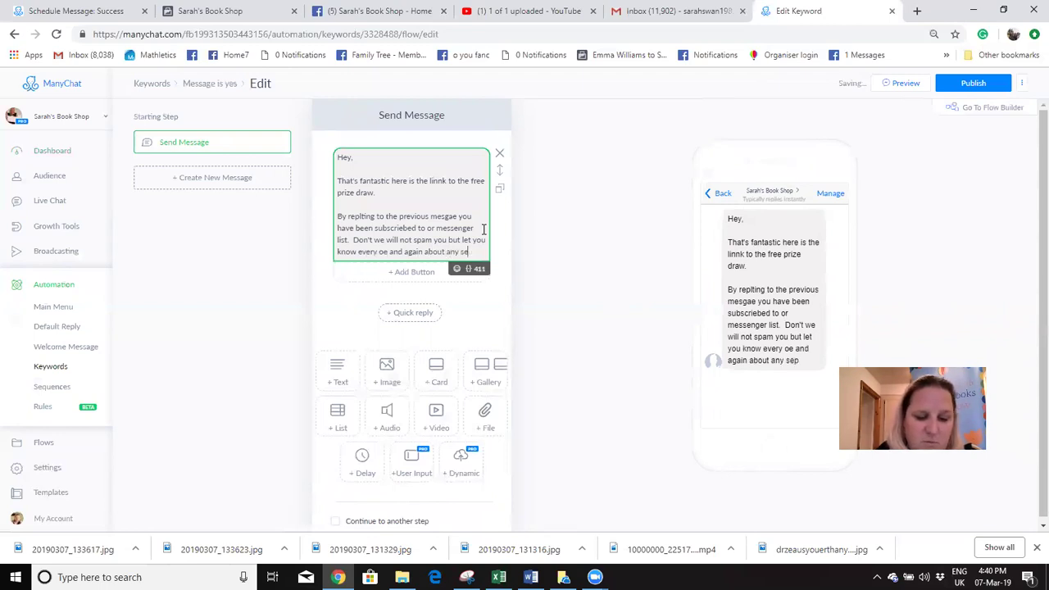
{"action": "type", "text": "ecial offer competition or"}
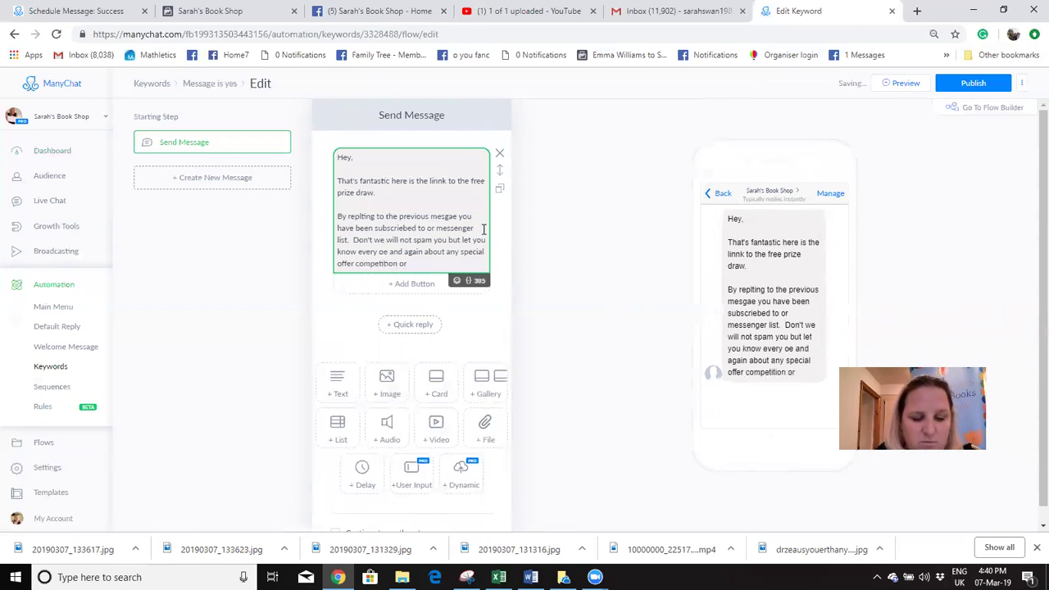
Step: Finish the paragraph with "upcoming events. If you wish to stop eceiveing these please just reply with 'stop' at any time." and add a first-name sign-off
{"action": "type", "text": " upcoming events. If you wish to stop"}
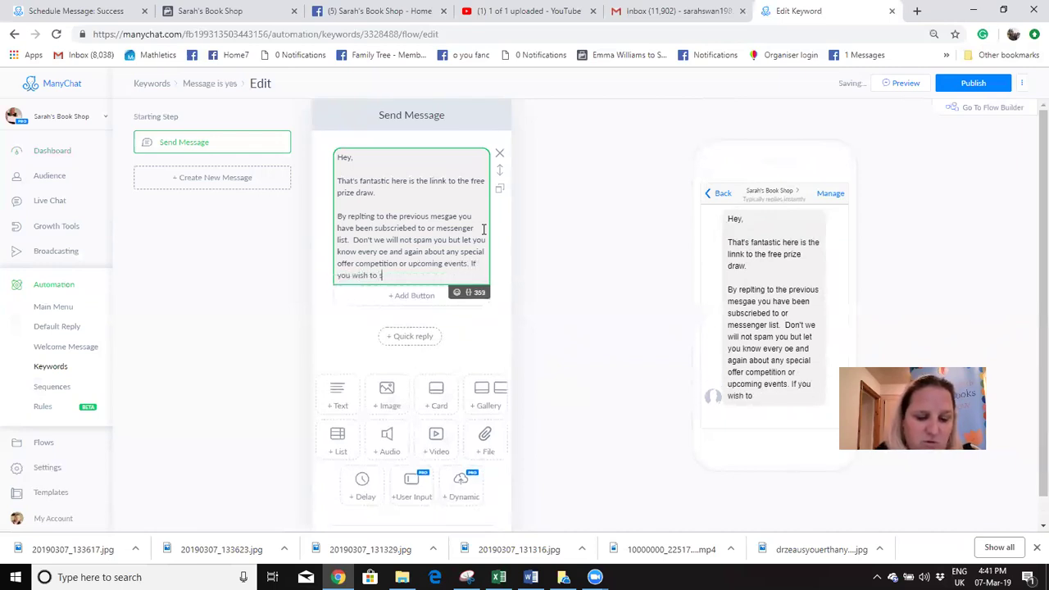
{"action": "type", "text": " eceiveing the"}
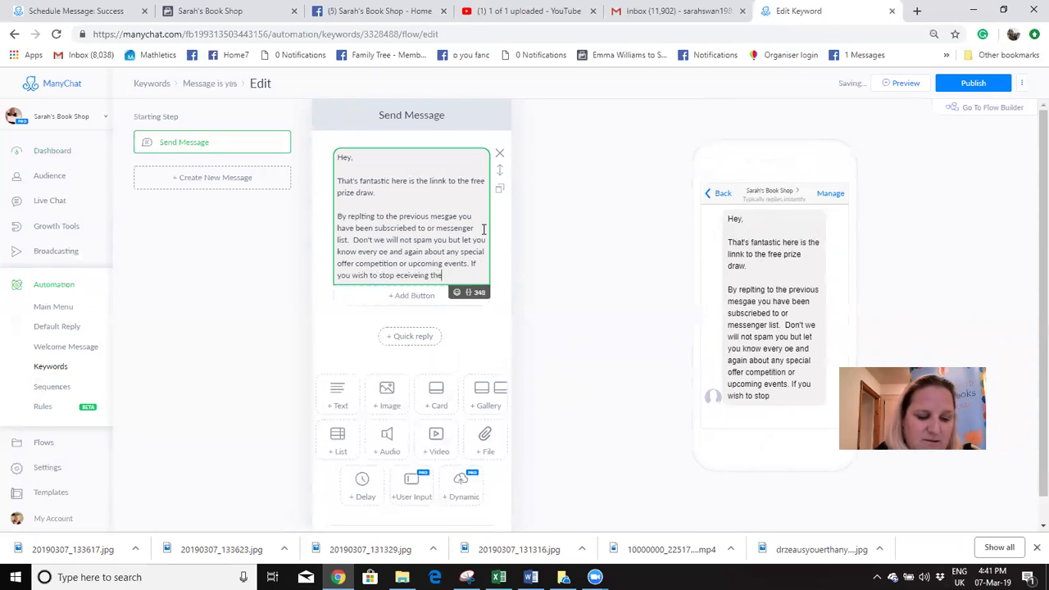
{"action": "type", "text": "se please just"}
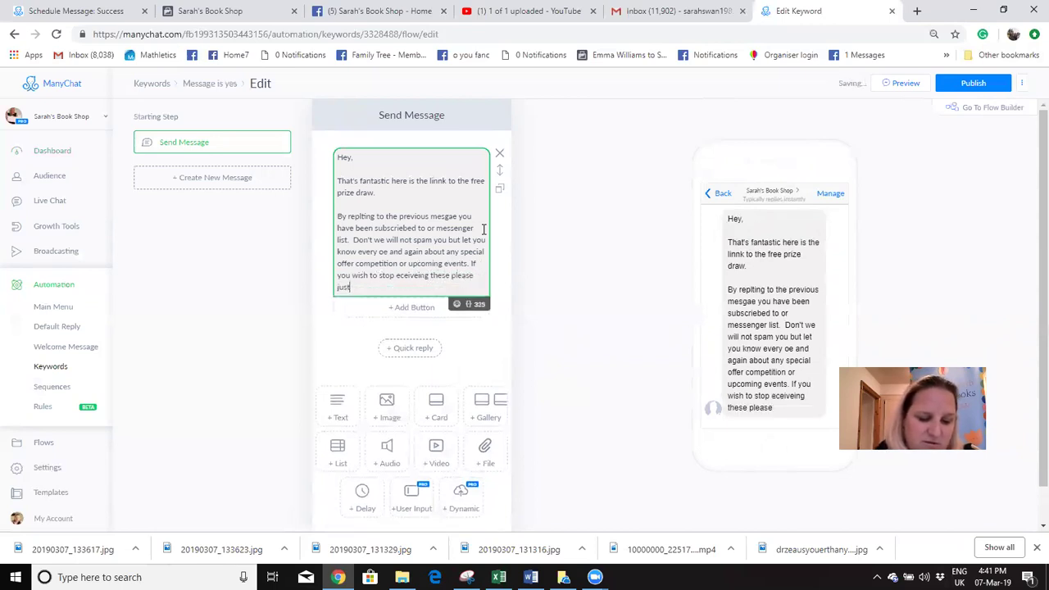
{"action": "type", "text": " reply with"}
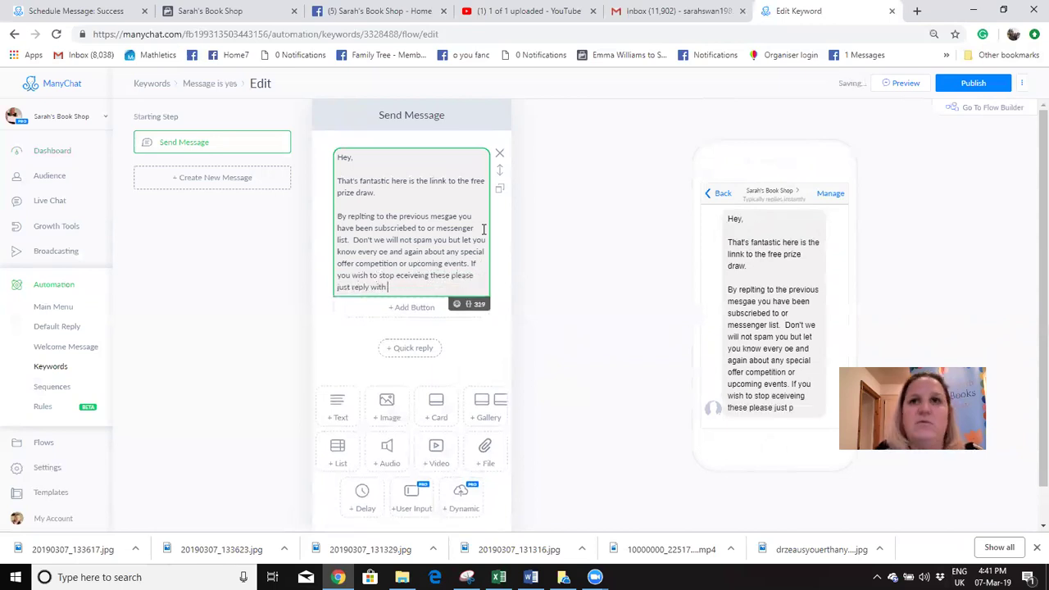
{"action": "type", "text": " 'st"}
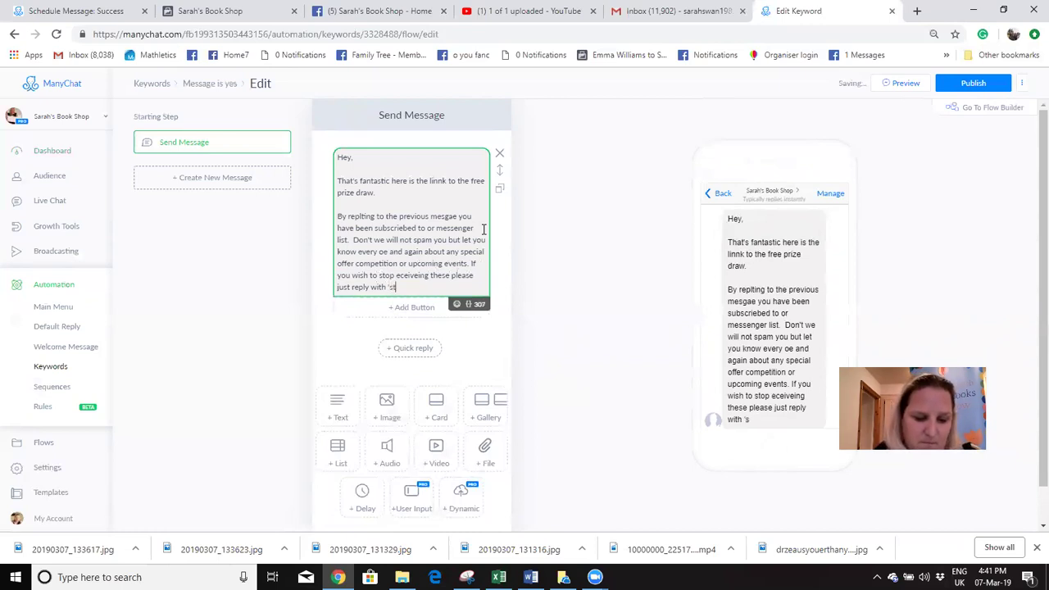
{"action": "type", "text": "op' at any time."}
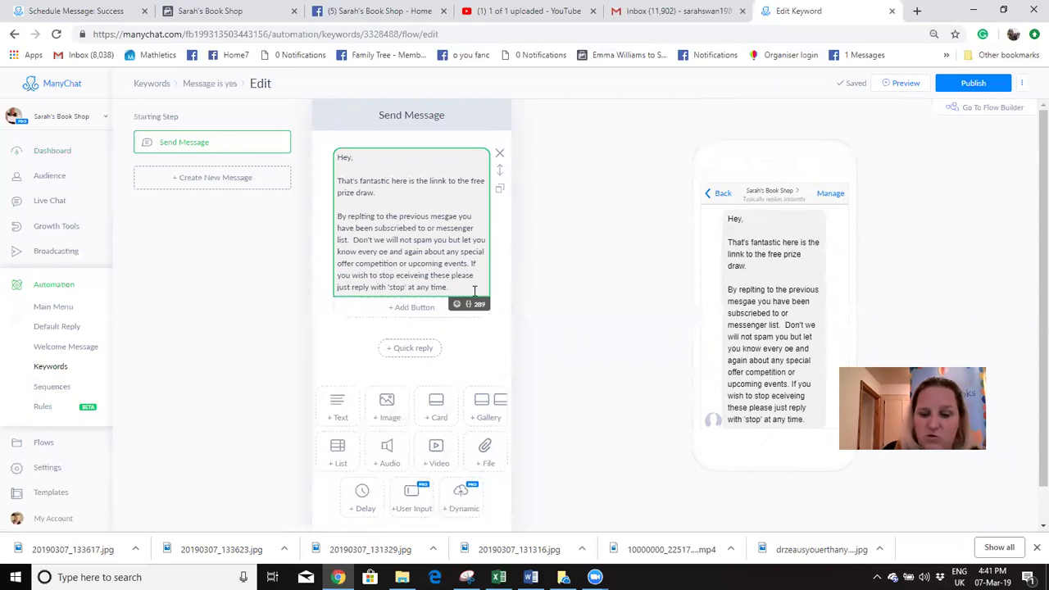
{"action": "key", "text": "Return"}
{"action": "type", "text": "Sarah xx"}
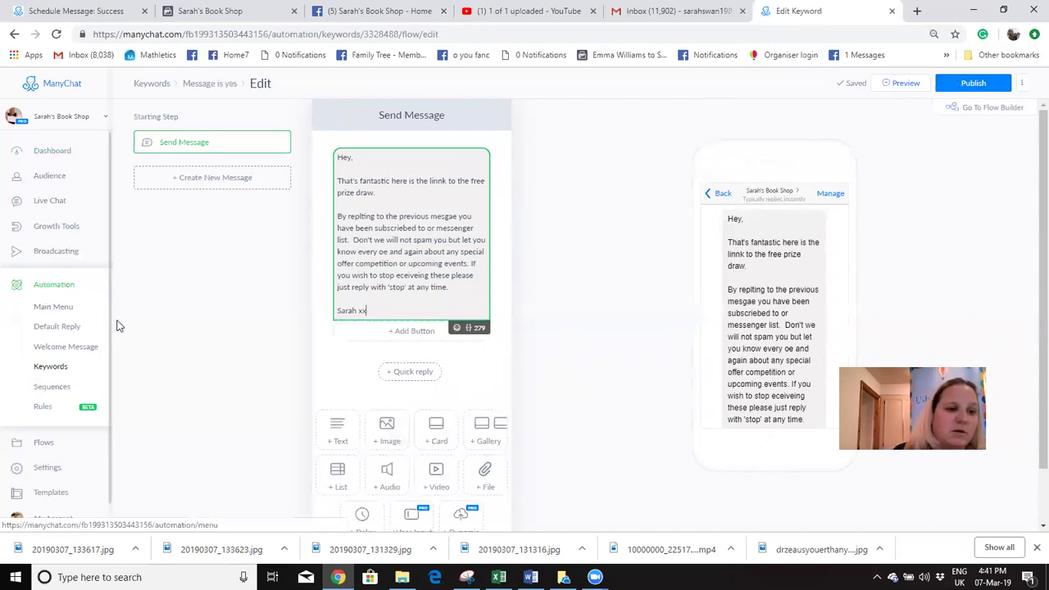
Step: Return to the keyword rules list and add a "Subscribe to bot" action to the "yes" rule
{"action": "left_click", "coordinate": [13, 33]}
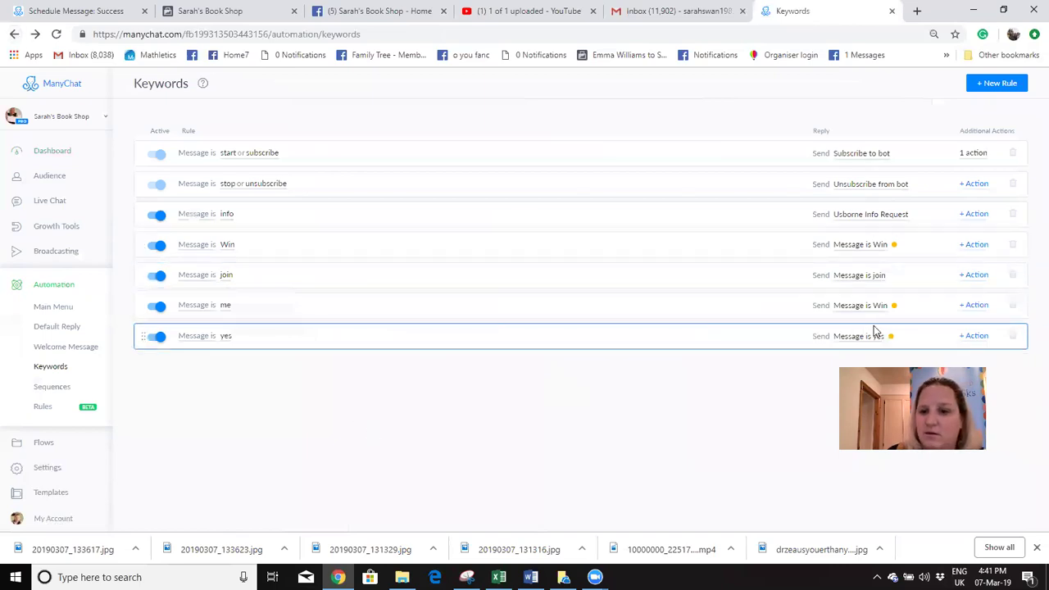
{"action": "left_click", "coordinate": [967, 341]}
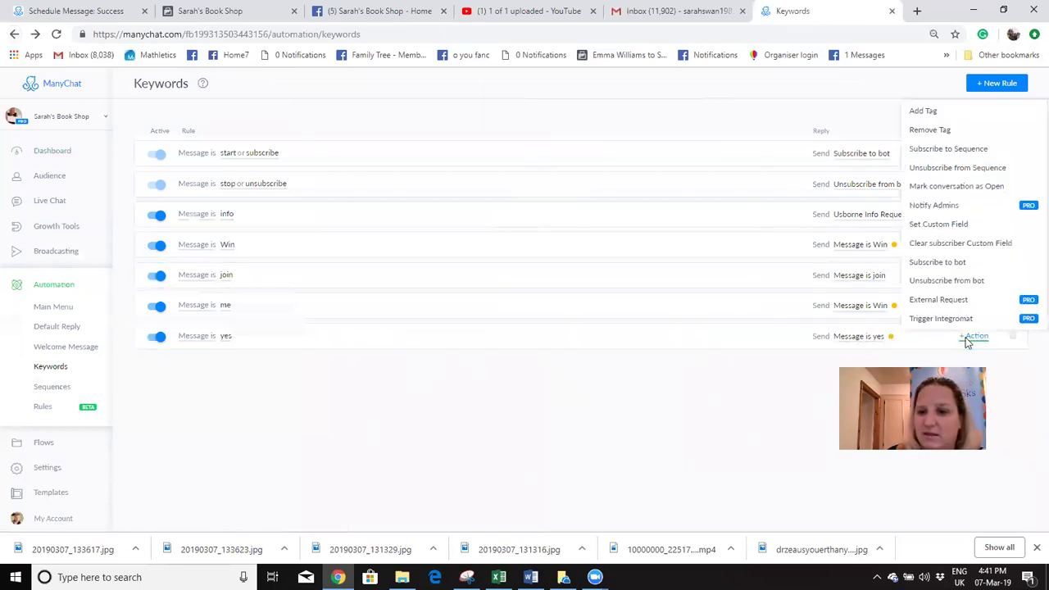
{"action": "left_click", "coordinate": [889, 341]}
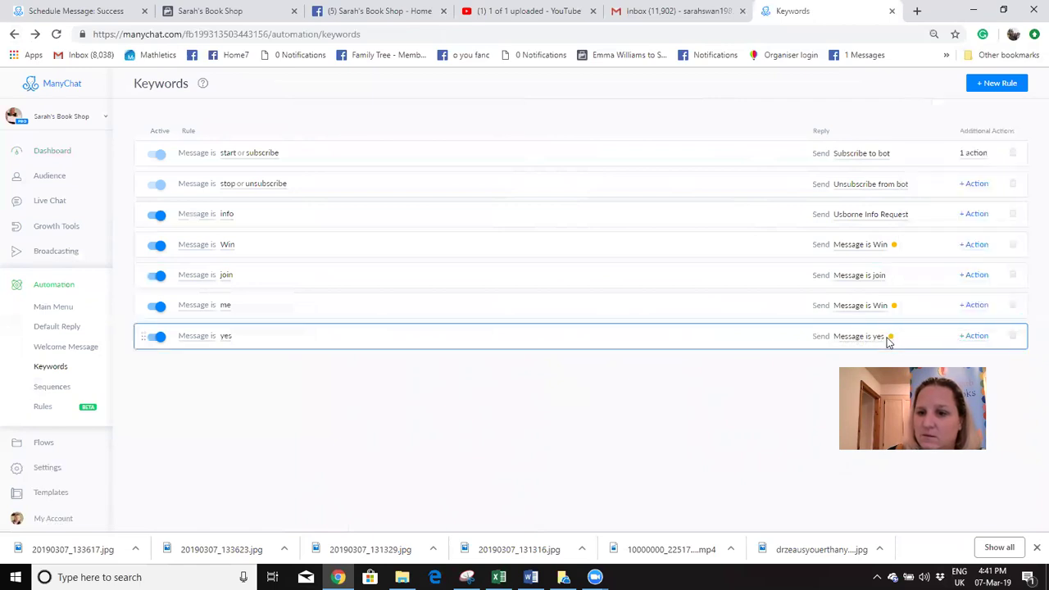
{"action": "left_click", "coordinate": [975, 337]}
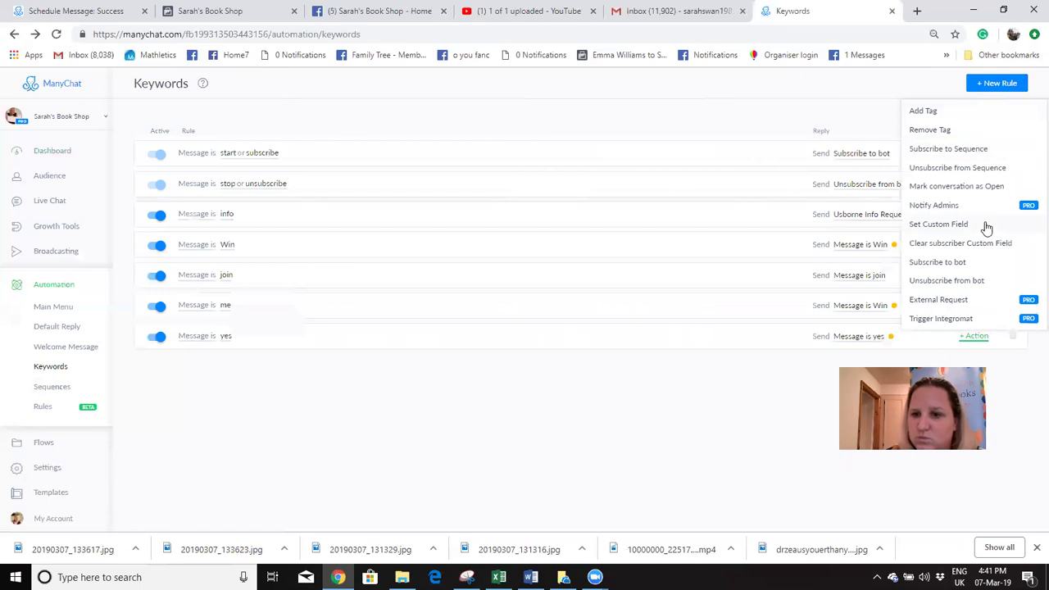
{"action": "left_click", "coordinate": [957, 263]}
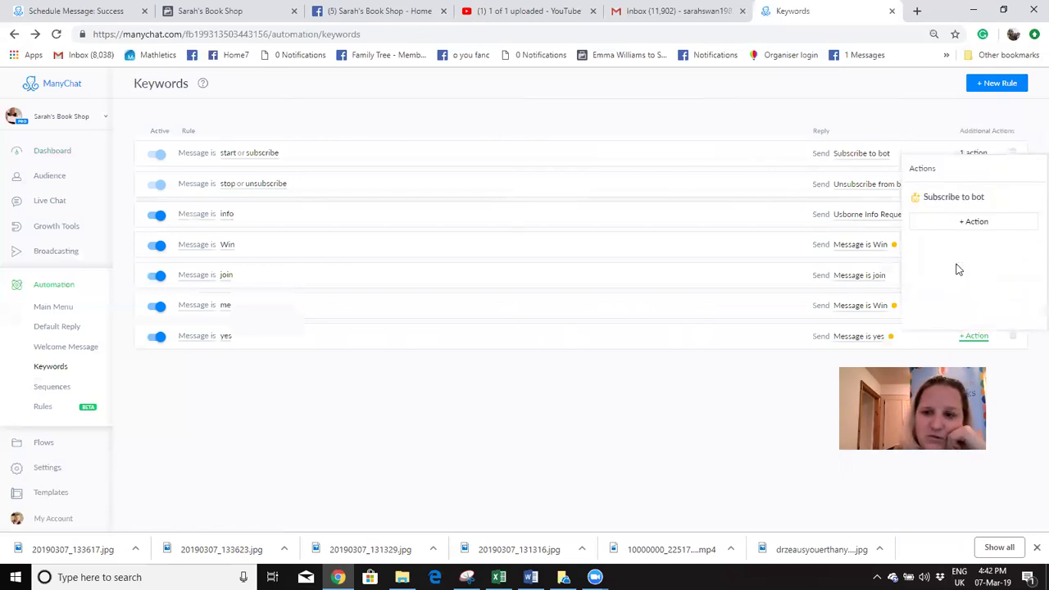
{"action": "left_click", "coordinate": [756, 387]}
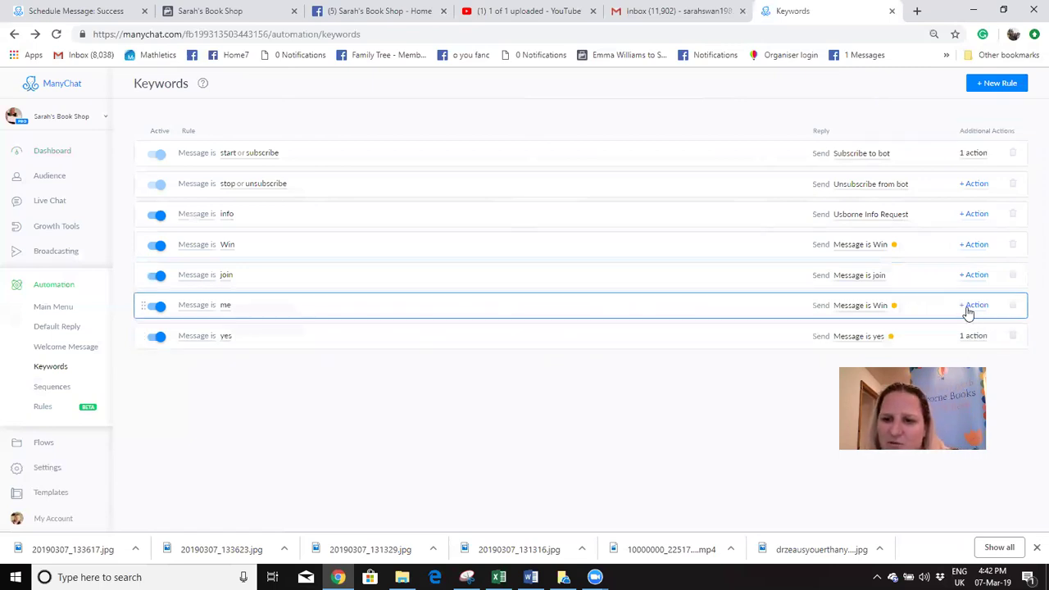
Step: Add a "Subscribe to bot" action to the "me" keyword rule
{"action": "left_click", "coordinate": [968, 308]}
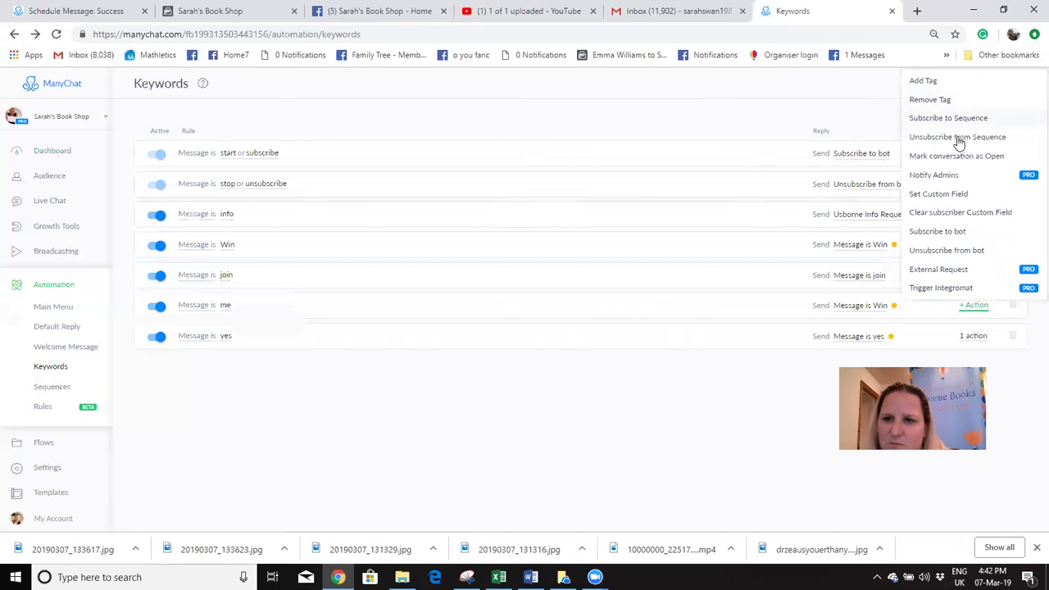
{"action": "left_click", "coordinate": [953, 233]}
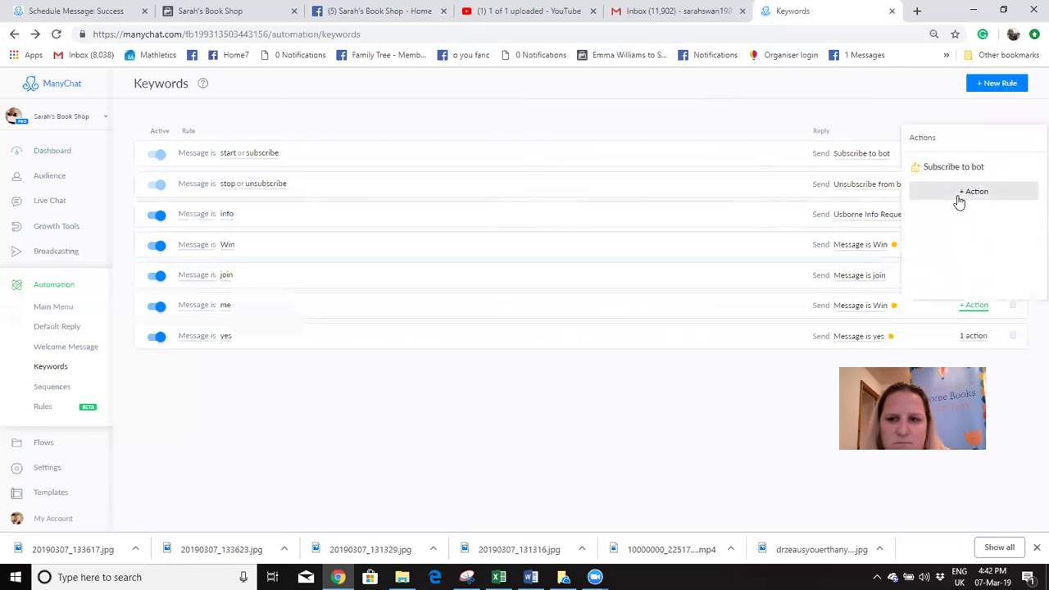
{"action": "left_click", "coordinate": [958, 196]}
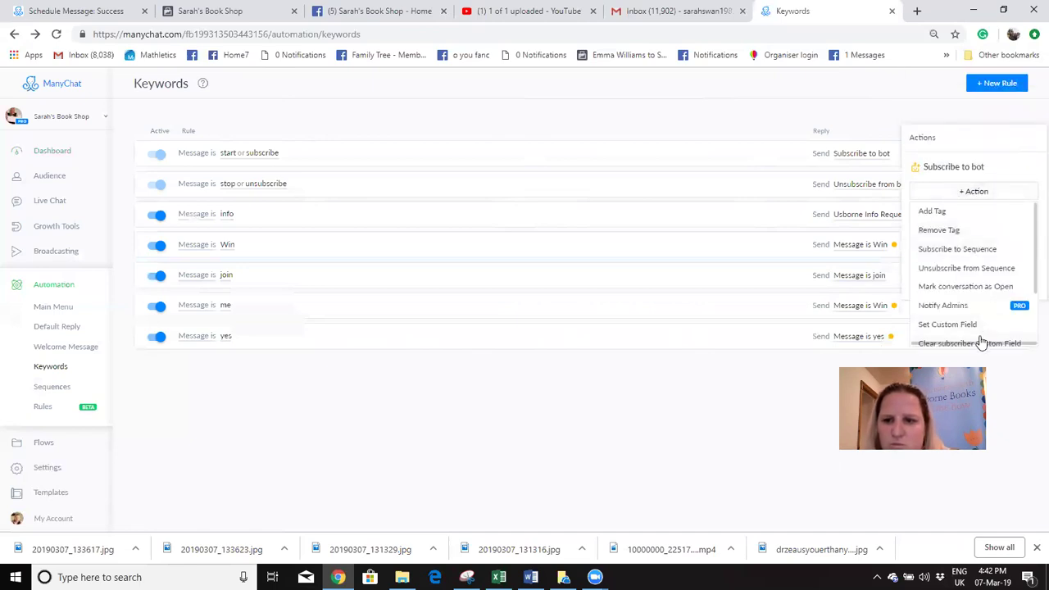
{"action": "left_click", "coordinate": [658, 358]}
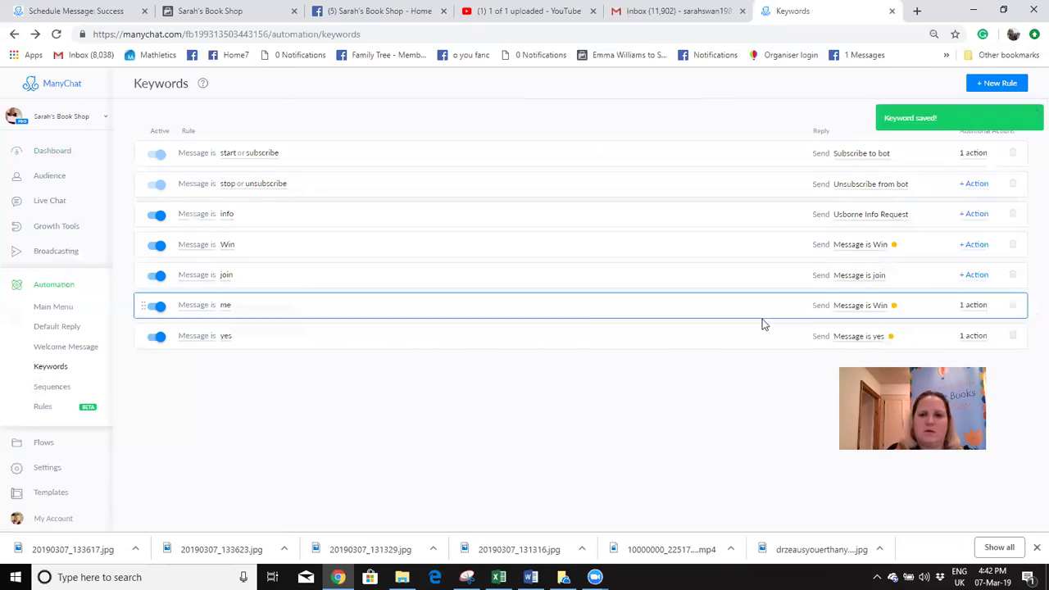
Step: Add a "Subscribe to bot" action to the "Win" keyword rule
{"action": "left_click", "coordinate": [972, 246]}
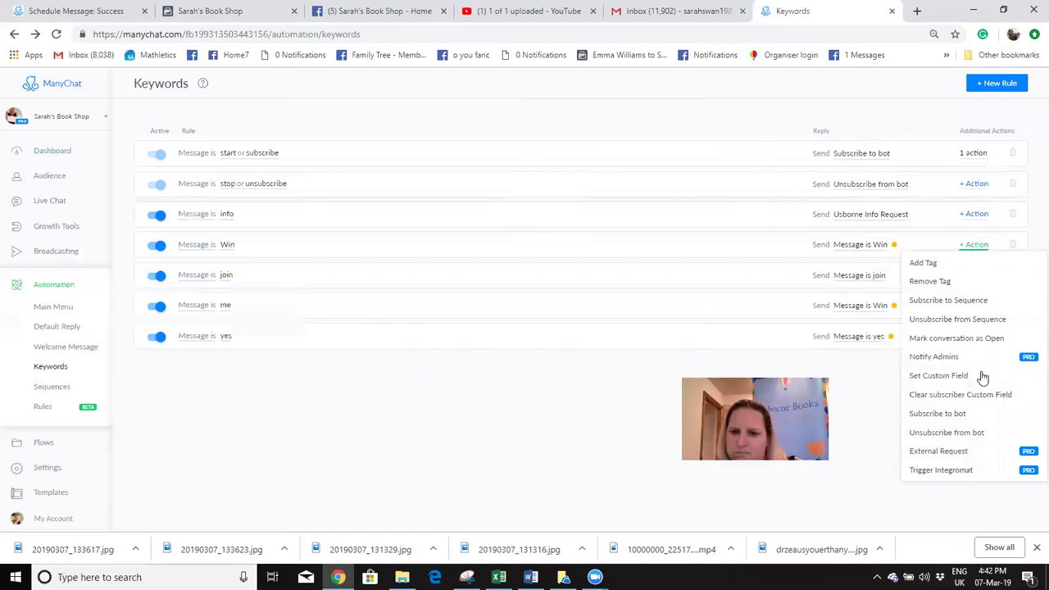
{"action": "left_click", "coordinate": [934, 414]}
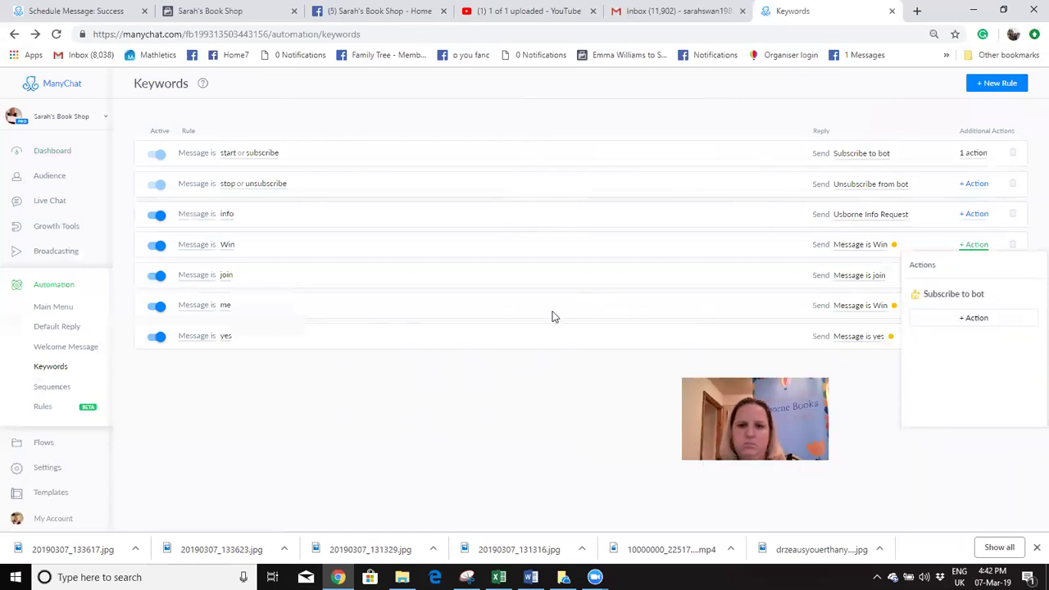
{"action": "left_click", "coordinate": [949, 316]}
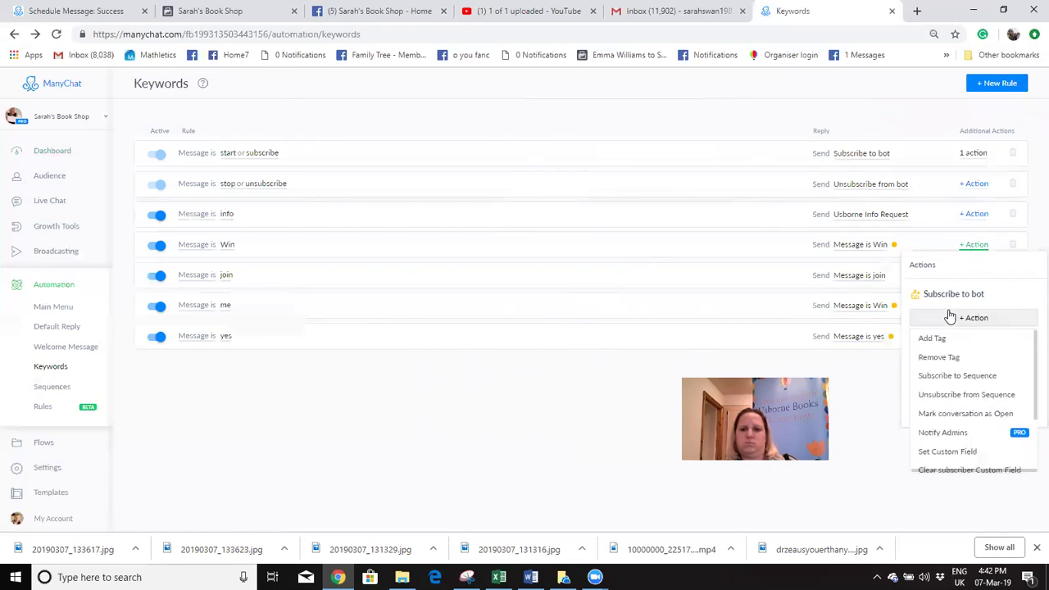
{"action": "left_click", "coordinate": [625, 414]}
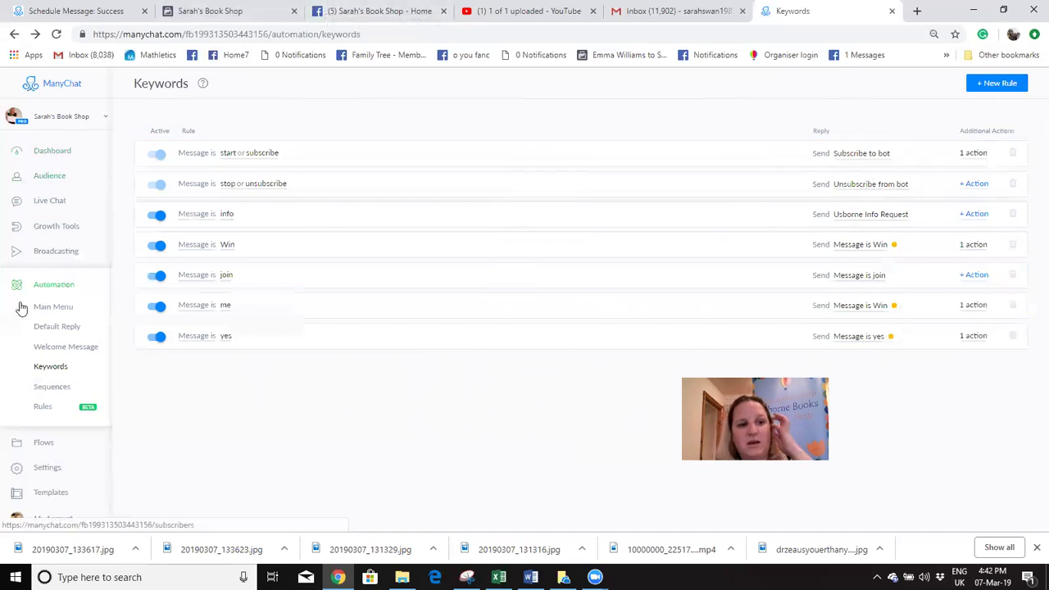
Step: Open the "phonics set comp 7th march" growth tool and review its auto-response message to commenters
{"action": "left_click", "coordinate": [54, 236]}
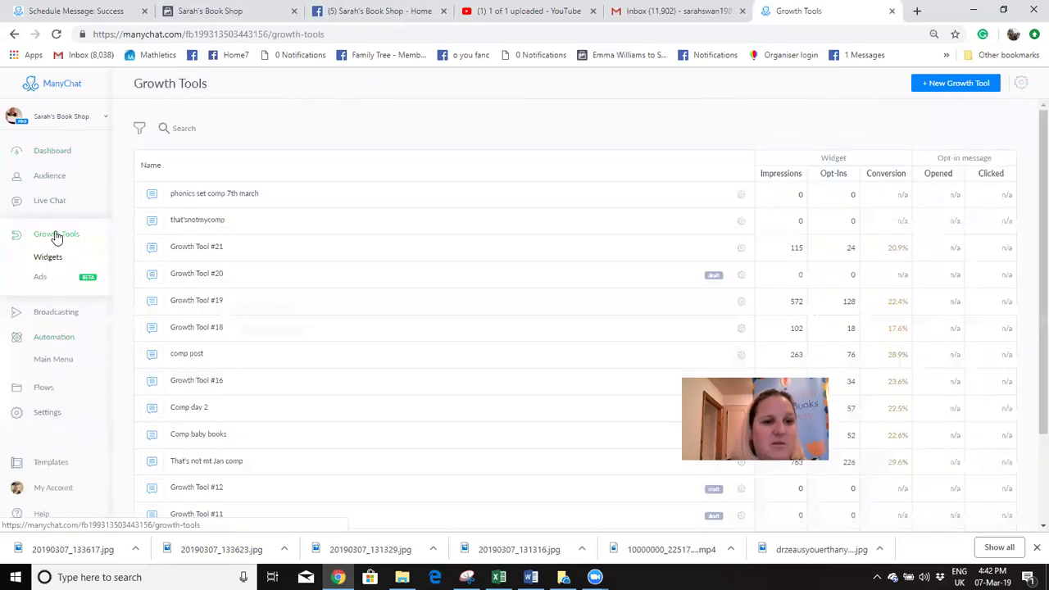
{"action": "left_click", "coordinate": [206, 195]}
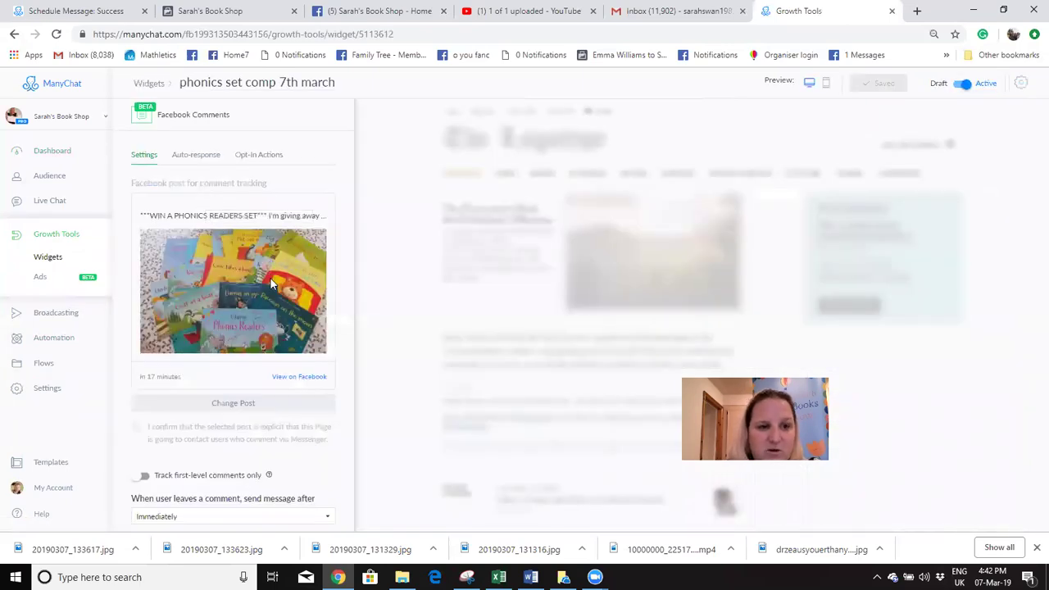
{"action": "left_click", "coordinate": [197, 155]}
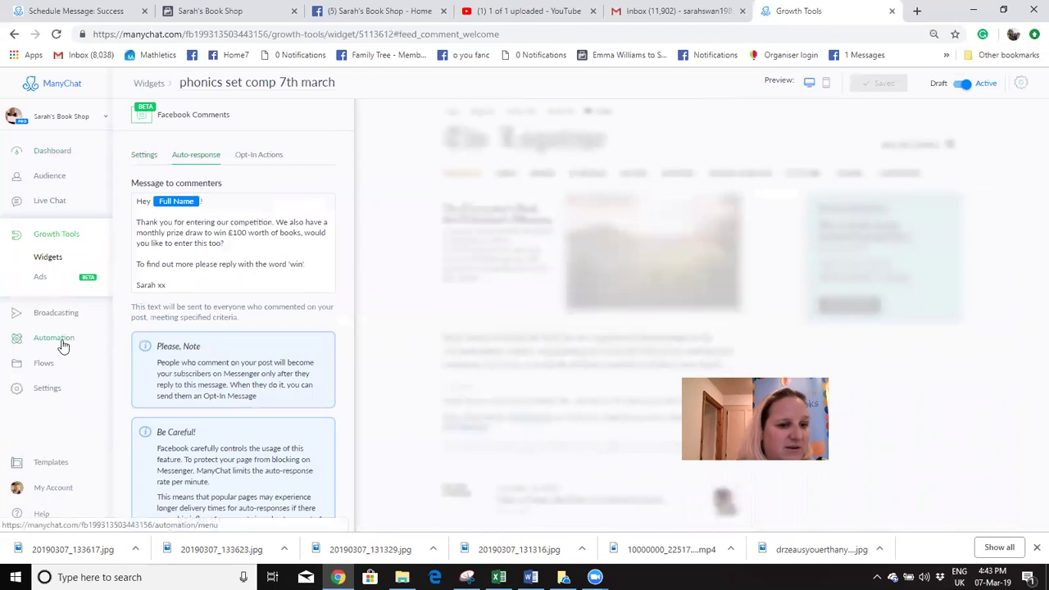
Step: Open the "Message is Win" flow for editing and remove the extra blank lines around the sign-off in its starting message
{"action": "left_click", "coordinate": [46, 364]}
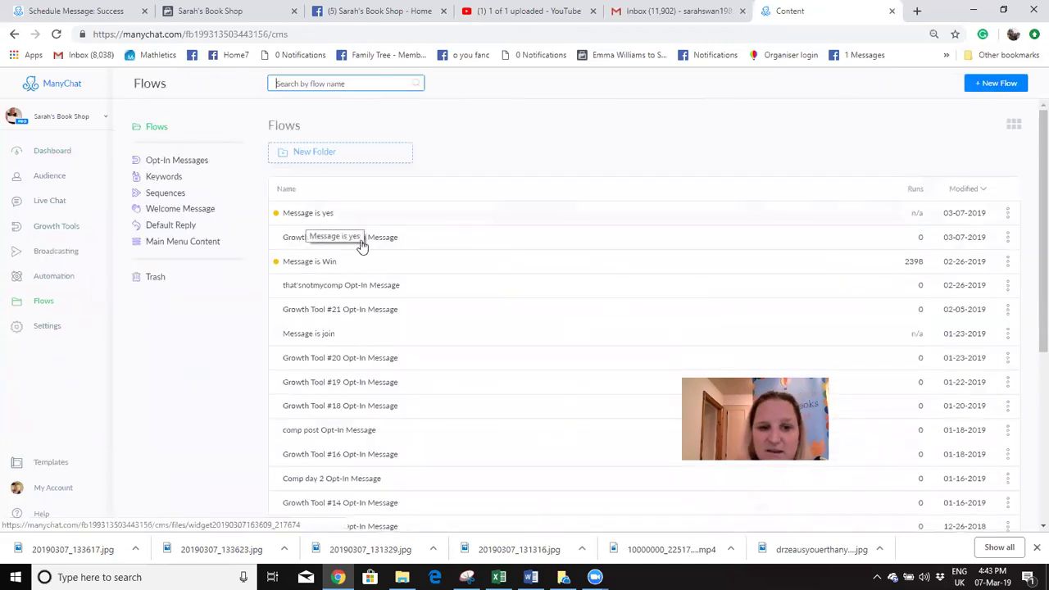
{"action": "left_click", "coordinate": [317, 264]}
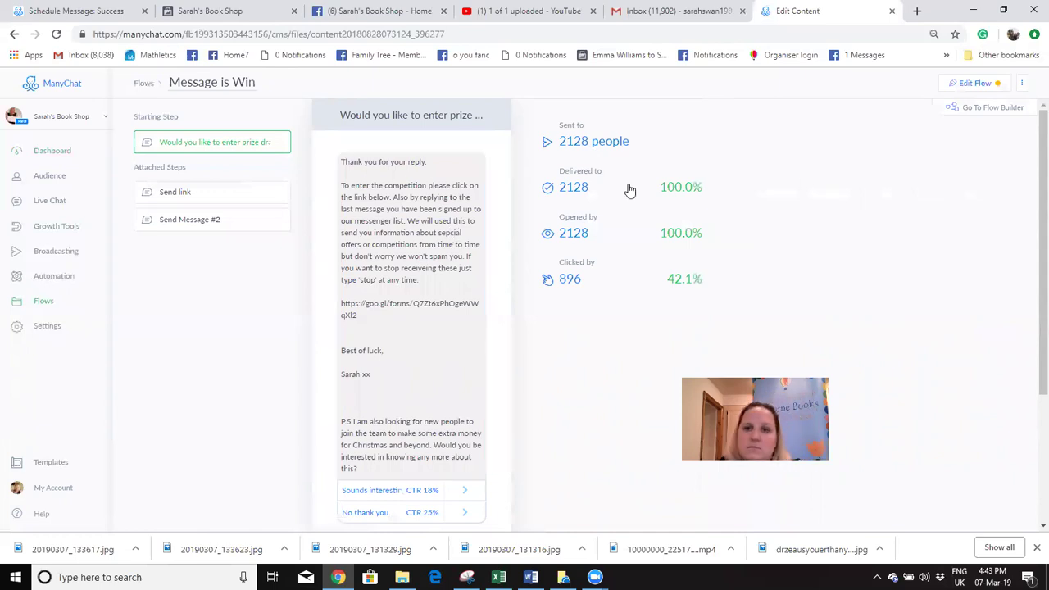
{"action": "left_click", "coordinate": [979, 83]}
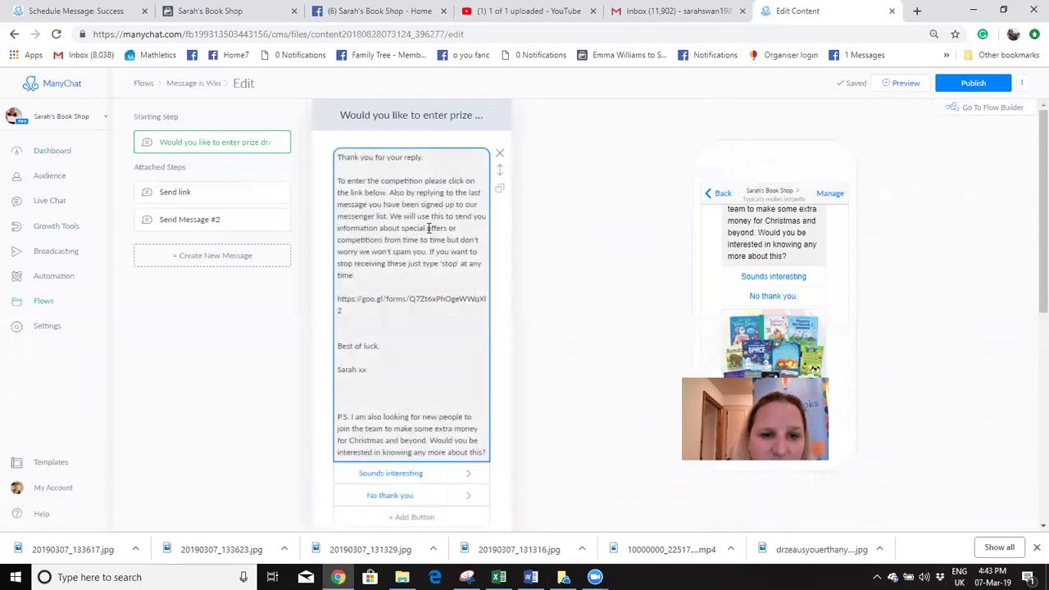
{"action": "left_click", "coordinate": [428, 228]}
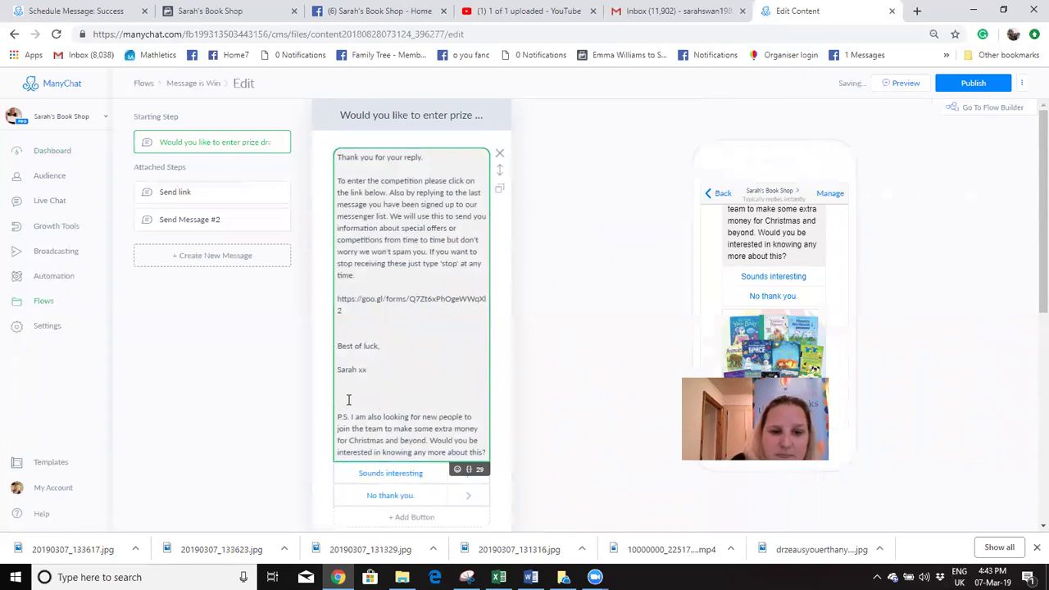
{"action": "key", "text": "BackSpace"}
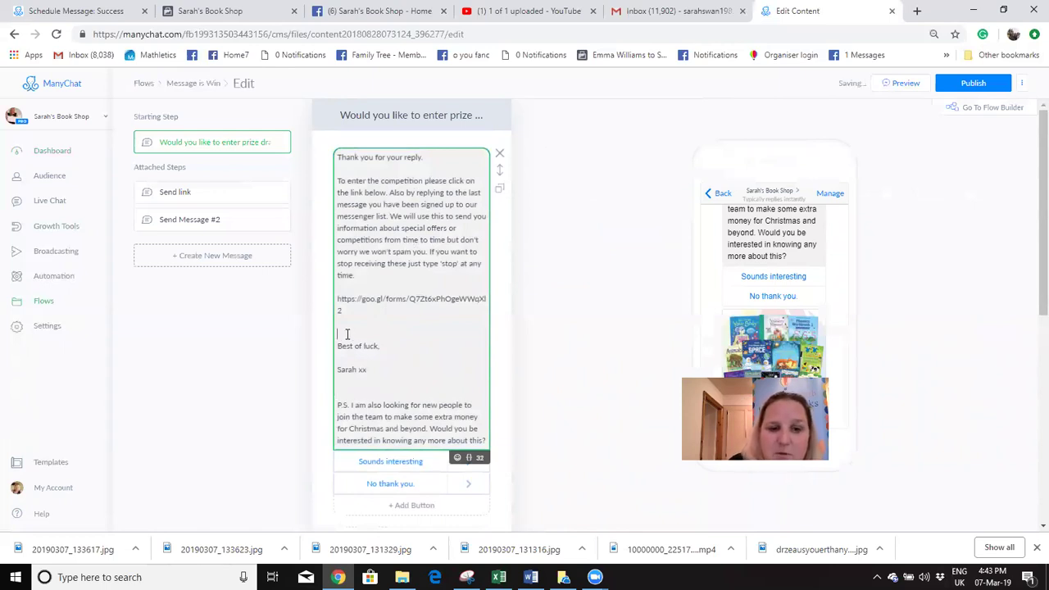
{"action": "key", "text": "BackSpace"}
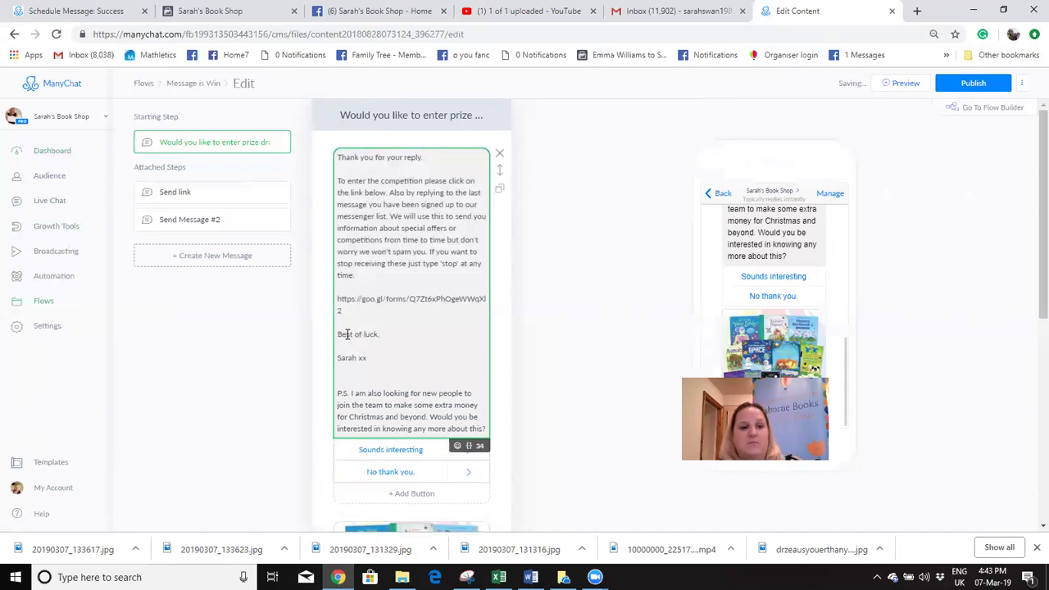
{"action": "key", "text": "BackSpace"}
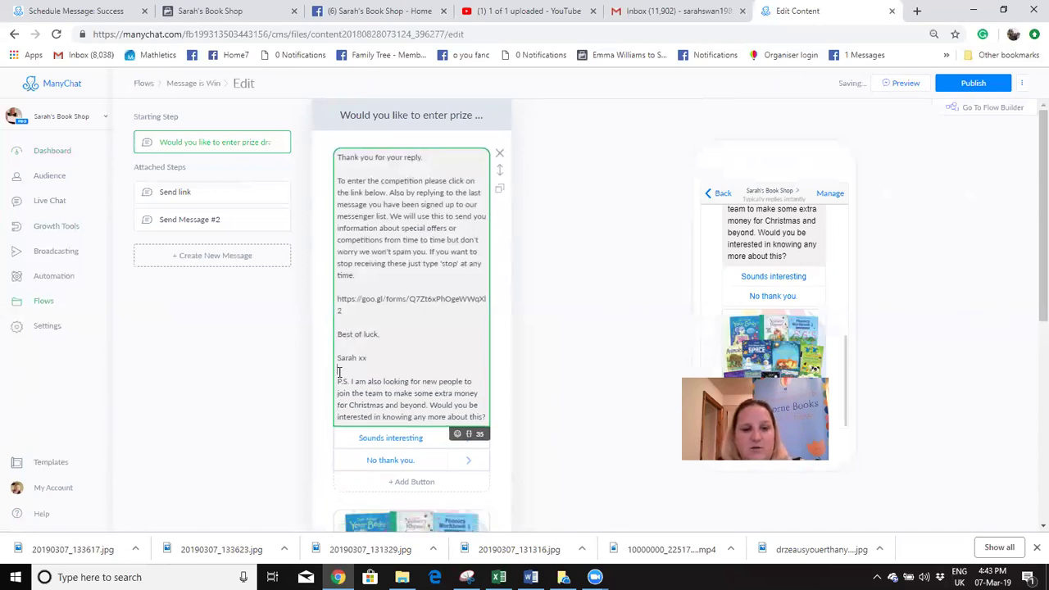
Step: Review the rest of the starting message and open the reply linked to its "No thank you." button
{"action": "left_click", "coordinate": [1030, 205]}
{"action": "scroll", "coordinate": [1031, 264], "scroll_direction": "down", "scroll_amount": 1}
{"action": "scroll", "coordinate": [1031, 265], "scroll_direction": "down", "scroll_amount": 2}
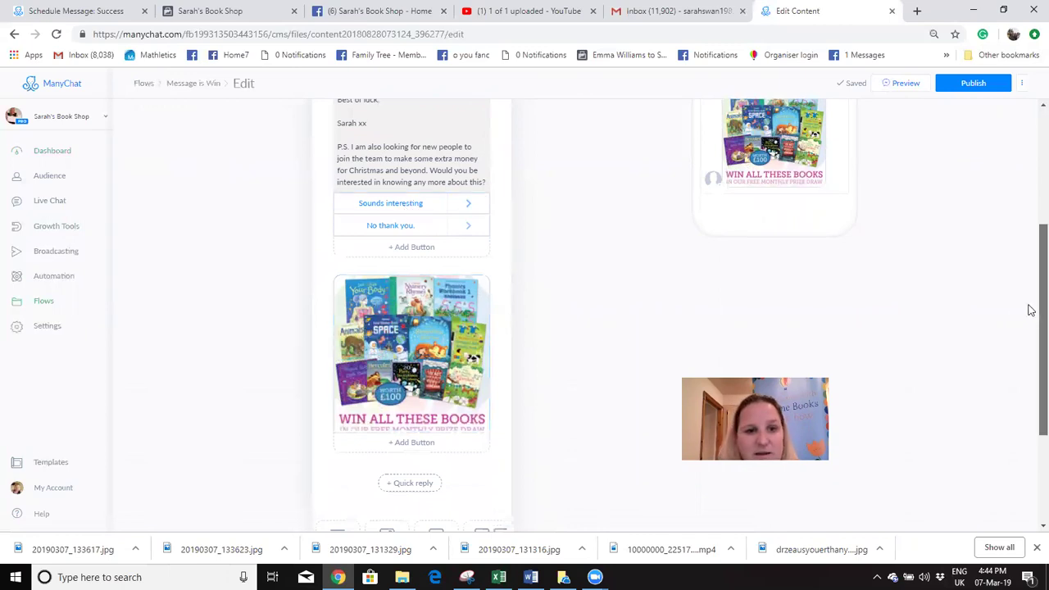
{"action": "scroll", "coordinate": [1030, 306], "scroll_direction": "up", "scroll_amount": 1}
{"action": "left_click_drag", "start_coordinate": [1030, 274], "coordinate": [1031, 190]}
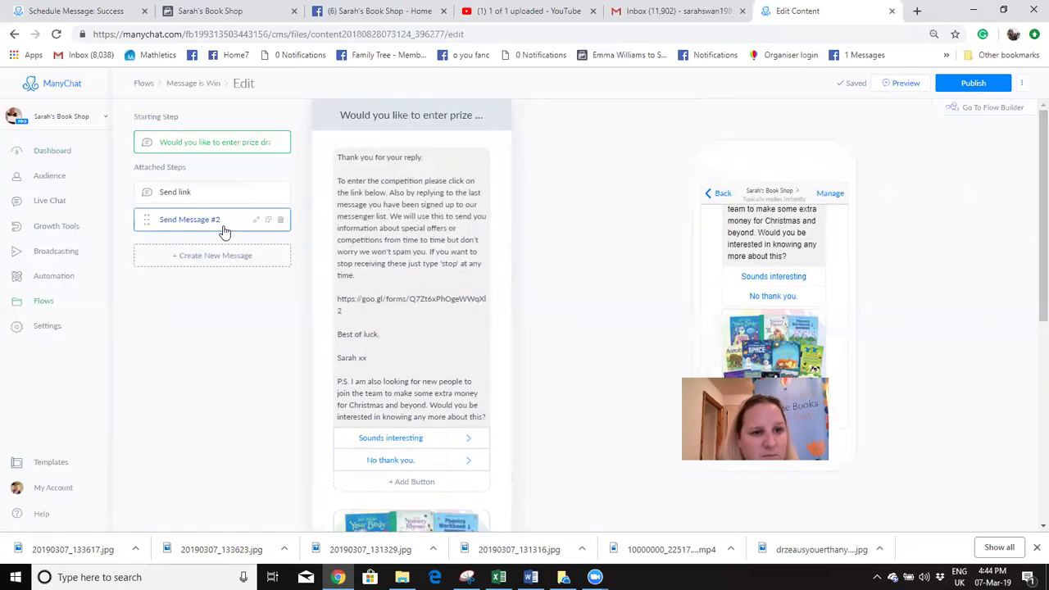
{"action": "left_click", "coordinate": [384, 462]}
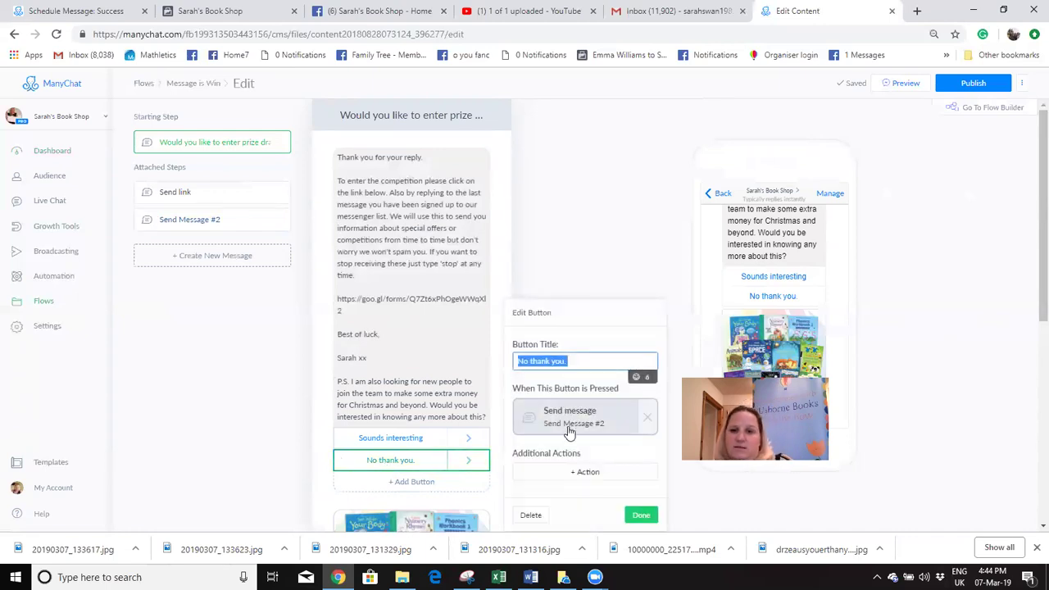
{"action": "scroll", "coordinate": [1030, 363], "scroll_direction": "down", "scroll_amount": 3}
{"action": "scroll", "coordinate": [1025, 349], "scroll_direction": "up", "scroll_amount": 1}
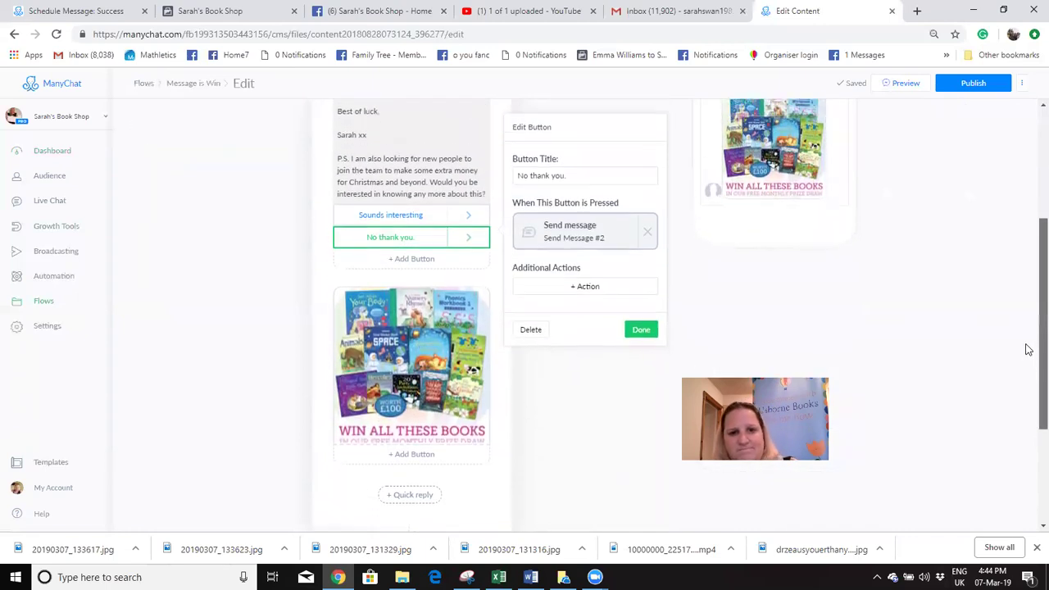
{"action": "scroll", "coordinate": [1028, 329], "scroll_direction": "up", "scroll_amount": 1}
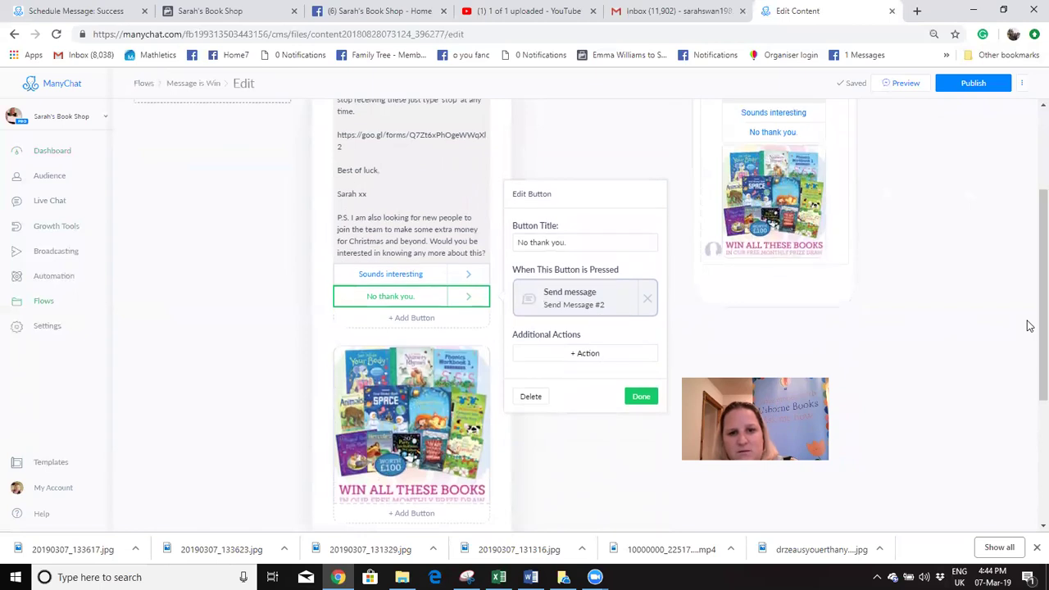
{"action": "left_click", "coordinate": [573, 293]}
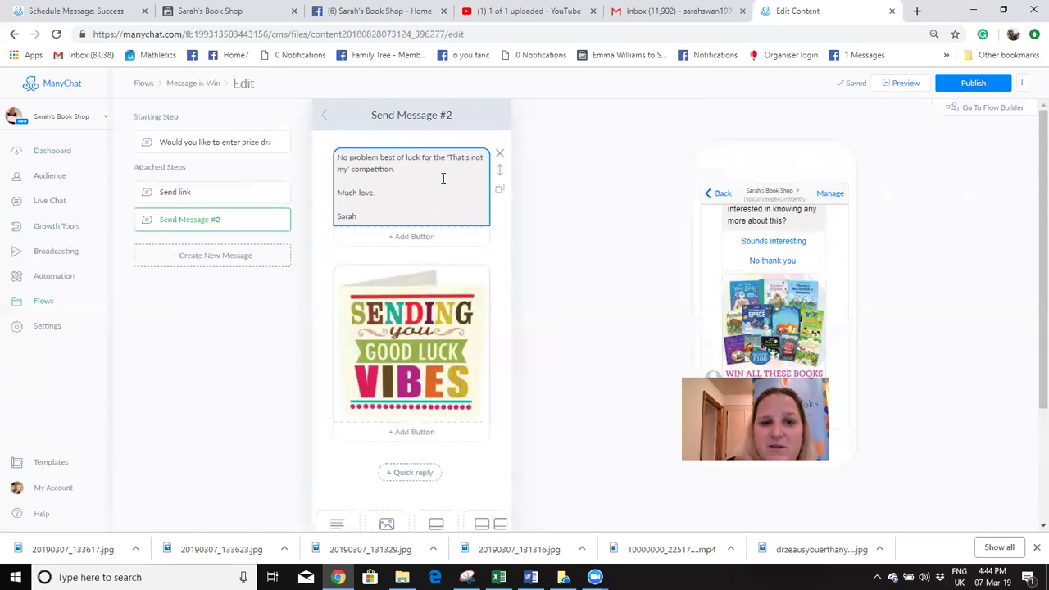
Step: Remove 'That's not my' from the good-luck sentence in Send Message #2 and add "xx" after the signature
{"action": "left_click", "coordinate": [352, 170]}
{"action": "key", "text": "BackSpace"}
{"action": "key", "text": "BackSpace"}
{"action": "key", "text": "BackSpace"}
{"action": "key", "text": "BackSpace"}
{"action": "key", "text": "BackSpace"}
{"action": "key", "text": "BackSpace"}
{"action": "key", "text": "BackSpace"}
{"action": "key", "text": "BackSpace"}
{"action": "key", "text": "BackSpace"}
{"action": "key", "text": "BackSpace"}
{"action": "key", "text": "BackSpace"}
{"action": "key", "text": "BackSpace"}
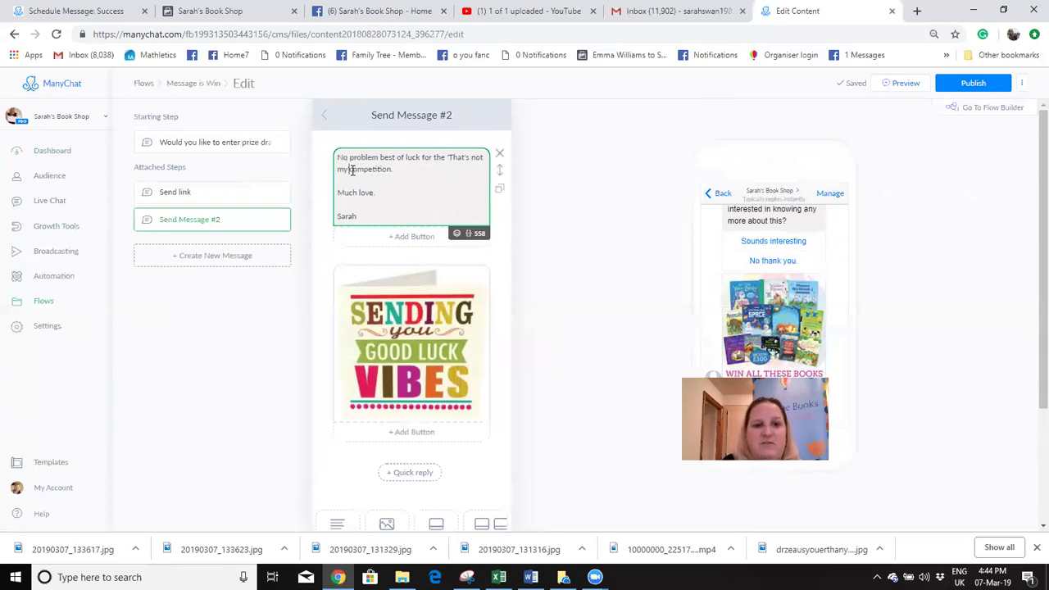
{"action": "key", "text": "BackSpace"}
{"action": "key", "text": "BackSpace"}
{"action": "key", "text": "BackSpace"}
{"action": "key", "text": "BackSpace"}
{"action": "key", "text": "BackSpace"}
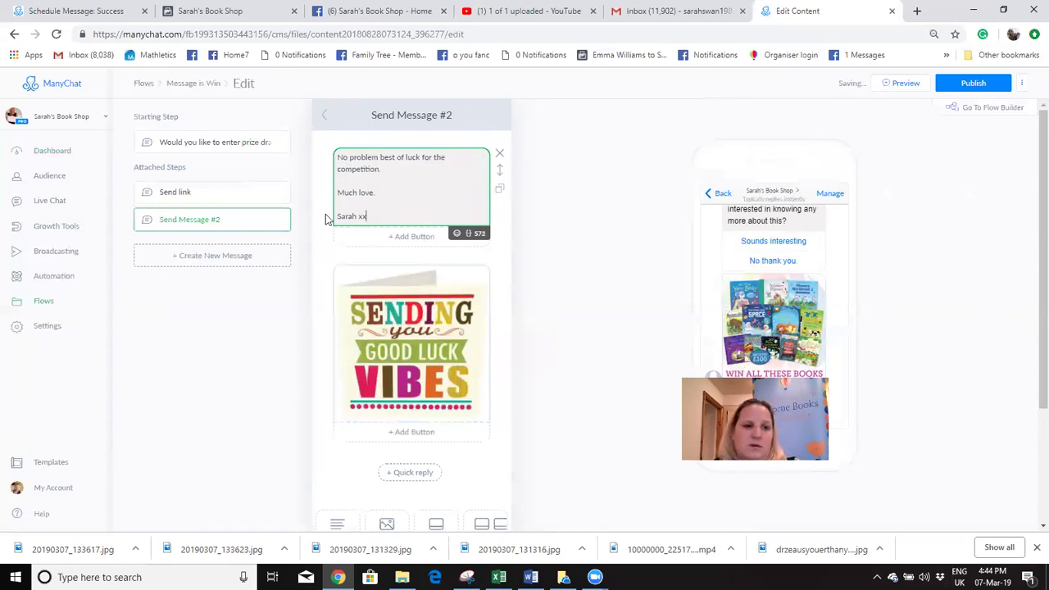
Step: Check the "Send link" reply text and publish the "Message is Win" flow
{"action": "left_click", "coordinate": [218, 195]}
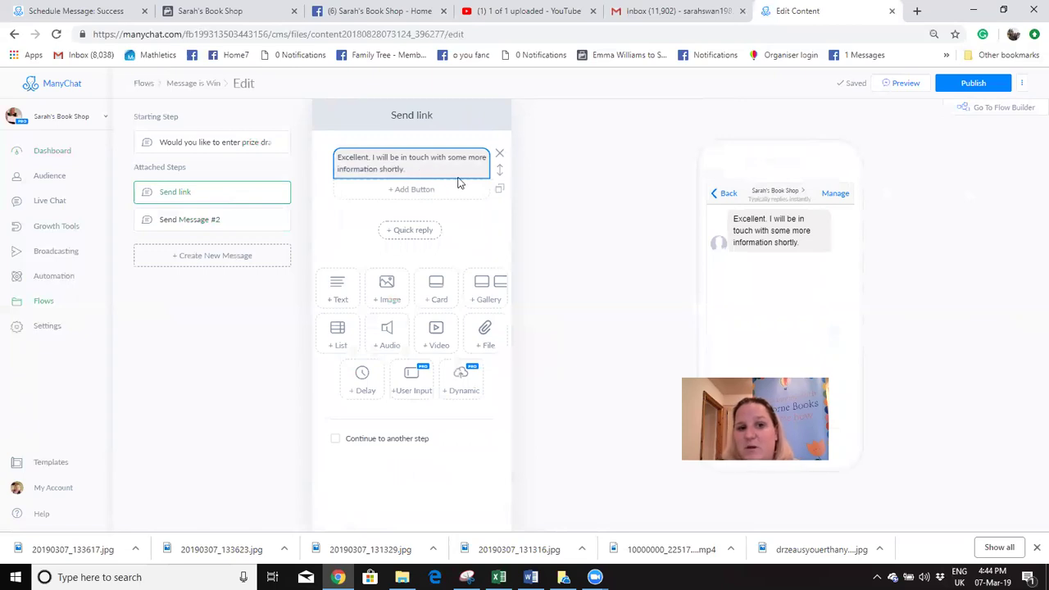
{"action": "left_click", "coordinate": [442, 167]}
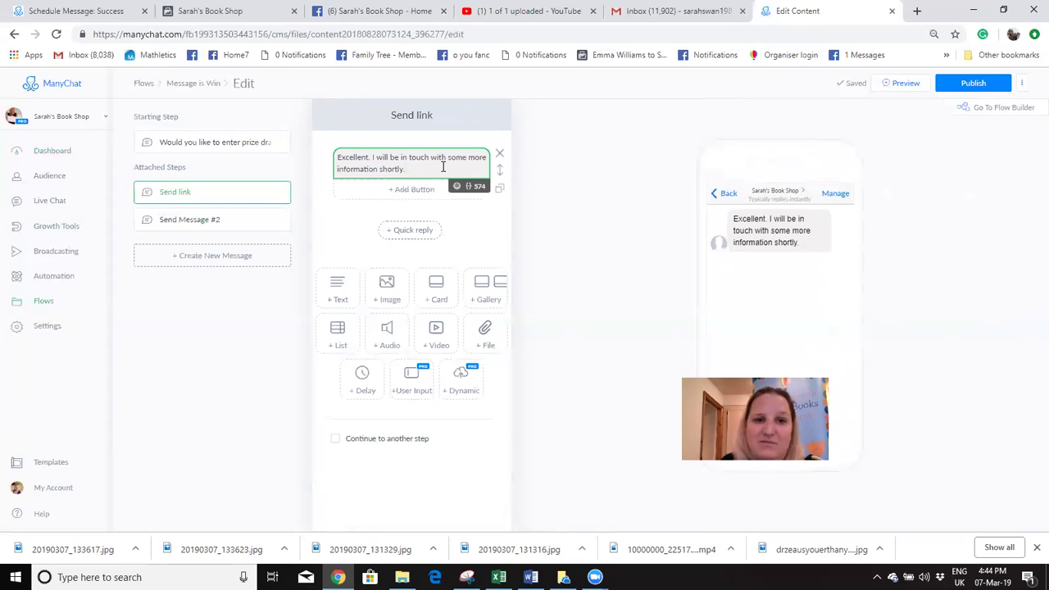
{"action": "left_click", "coordinate": [977, 84]}
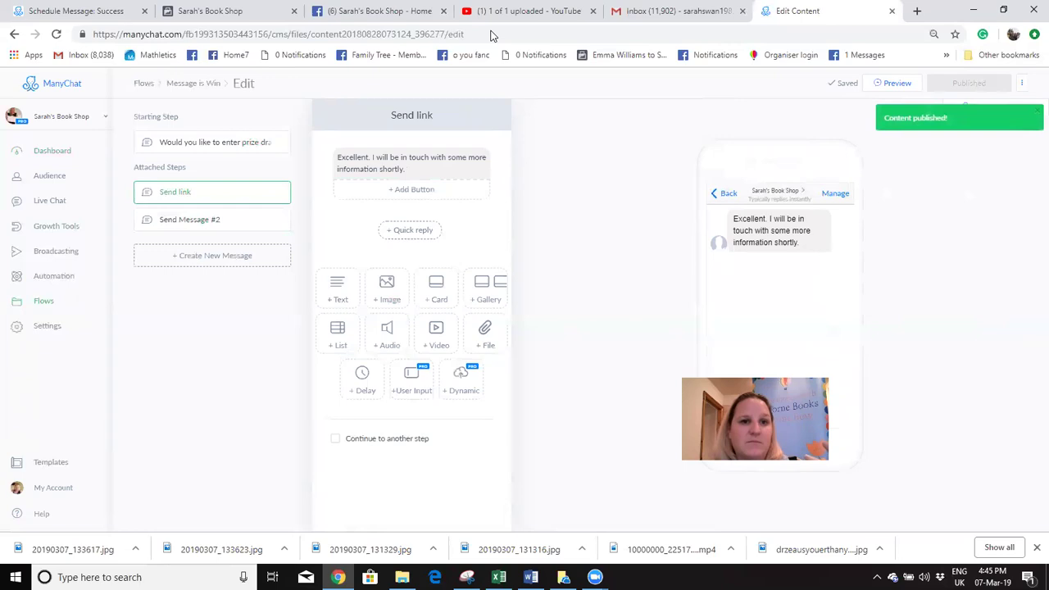
Step: Switch to the shop's Facebook page inbox and look through the Messenger conversations for an example of a prize draw reply
{"action": "key", "text": "ctrl+3"}
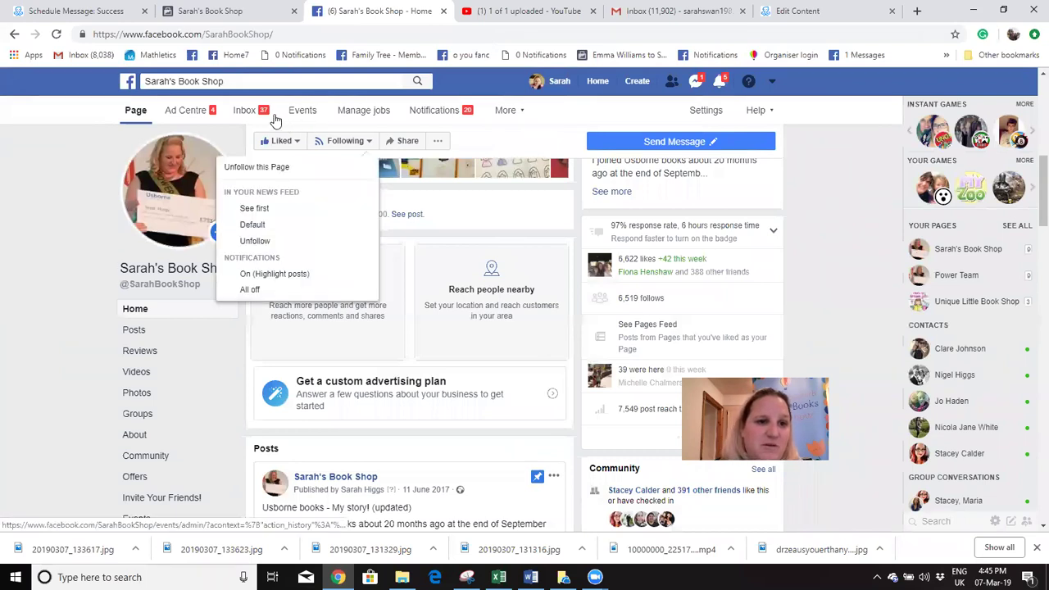
{"action": "left_click", "coordinate": [245, 106]}
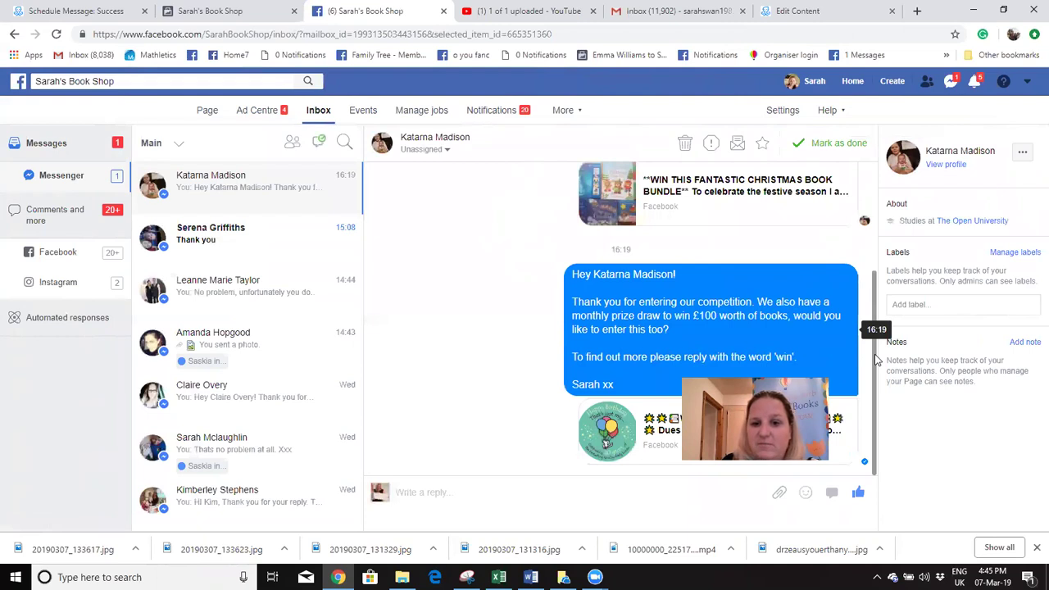
{"action": "scroll", "coordinate": [874, 332], "scroll_direction": "up", "scroll_amount": 1}
{"action": "scroll", "coordinate": [884, 344], "scroll_direction": "down", "scroll_amount": 1}
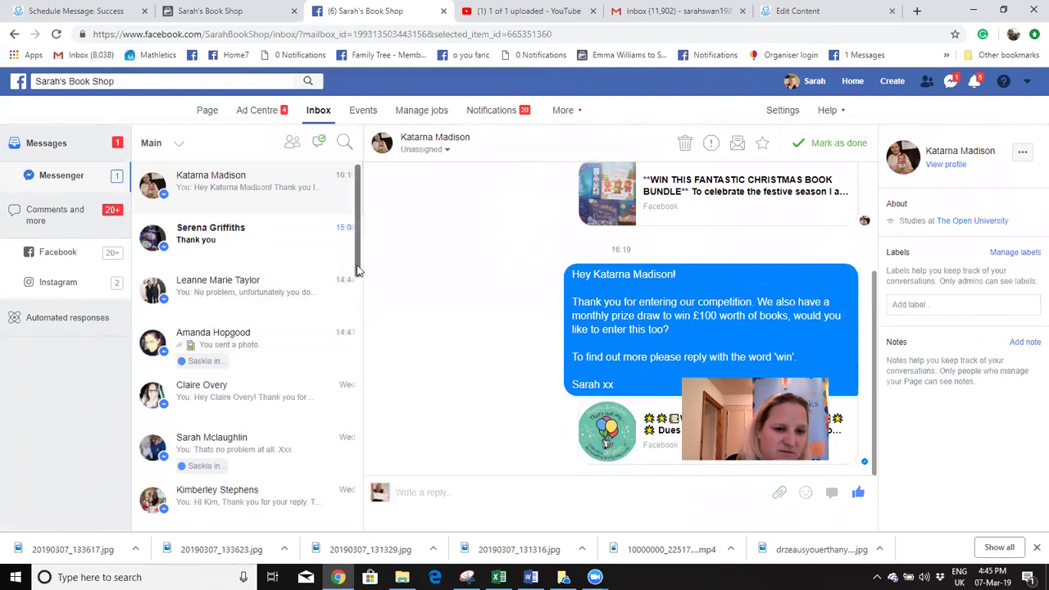
{"action": "scroll", "coordinate": [354, 292], "scroll_direction": "down", "scroll_amount": 1}
{"action": "scroll", "coordinate": [354, 295], "scroll_direction": "down", "scroll_amount": 5}
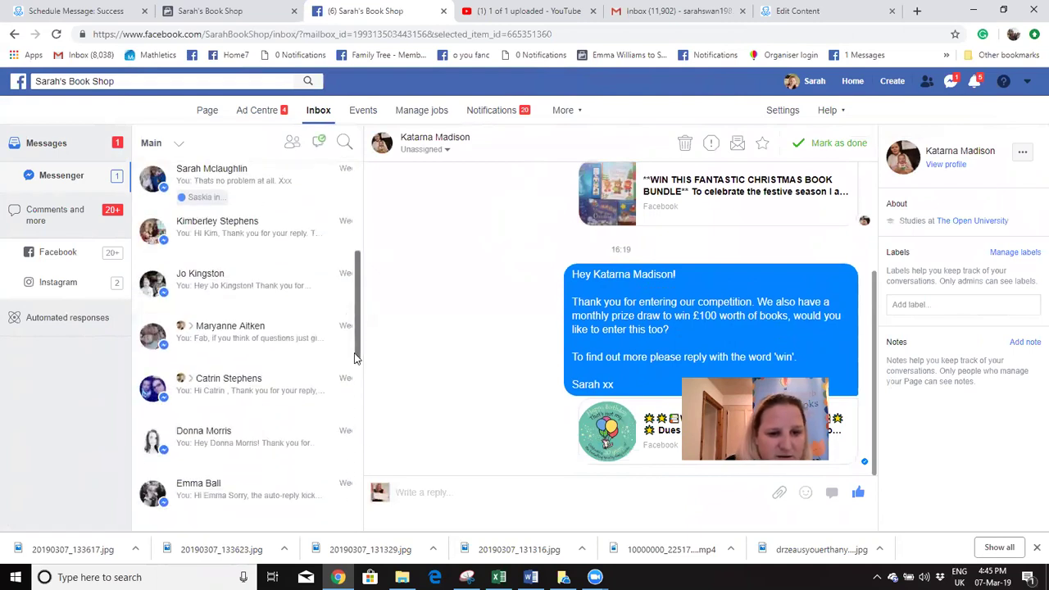
{"action": "scroll", "coordinate": [354, 386], "scroll_direction": "down", "scroll_amount": 5}
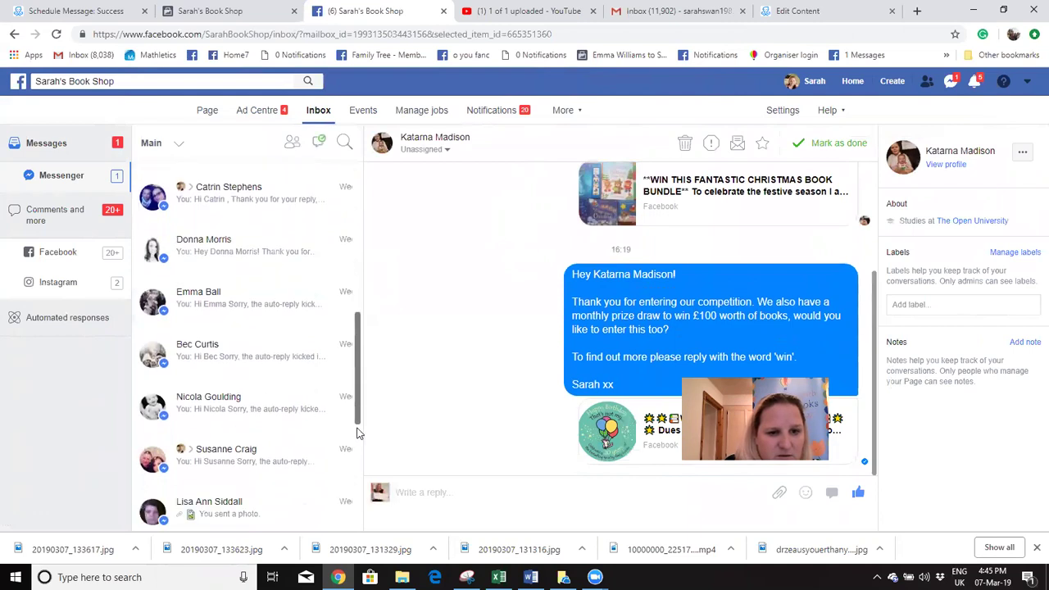
{"action": "scroll", "coordinate": [354, 467], "scroll_direction": "down", "scroll_amount": 5}
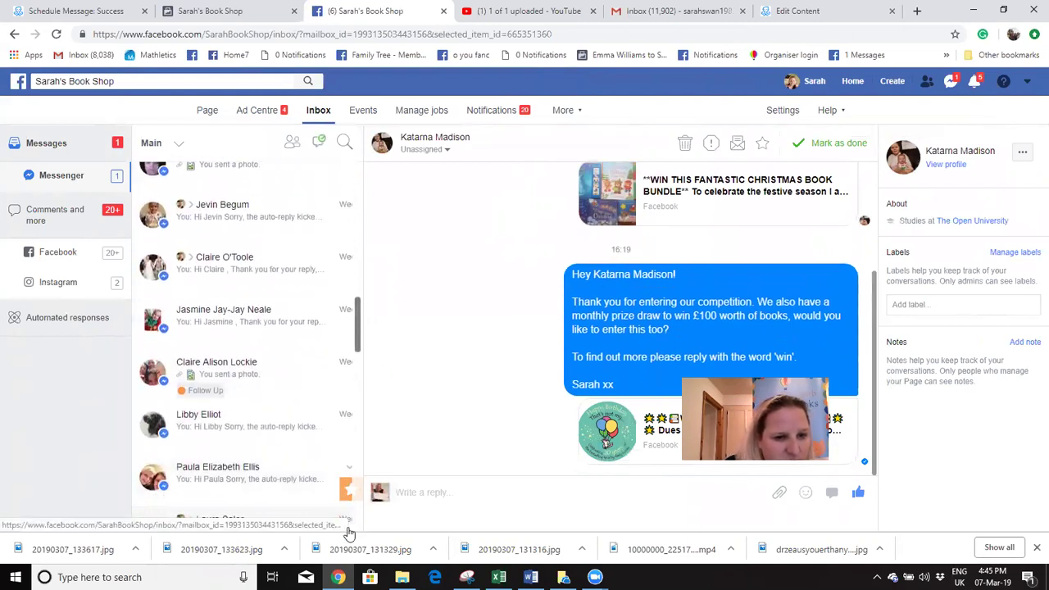
{"action": "scroll", "coordinate": [346, 521], "scroll_direction": "down", "scroll_amount": 2}
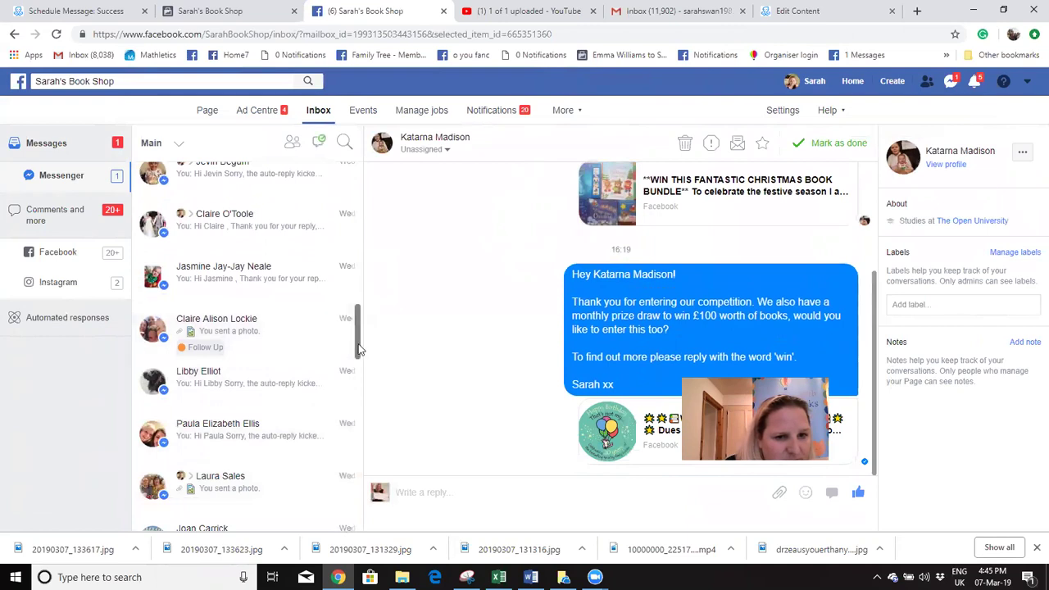
{"action": "left_click_drag", "start_coordinate": [356, 339], "coordinate": [356, 377]}
{"action": "left_click", "coordinate": [249, 360]}
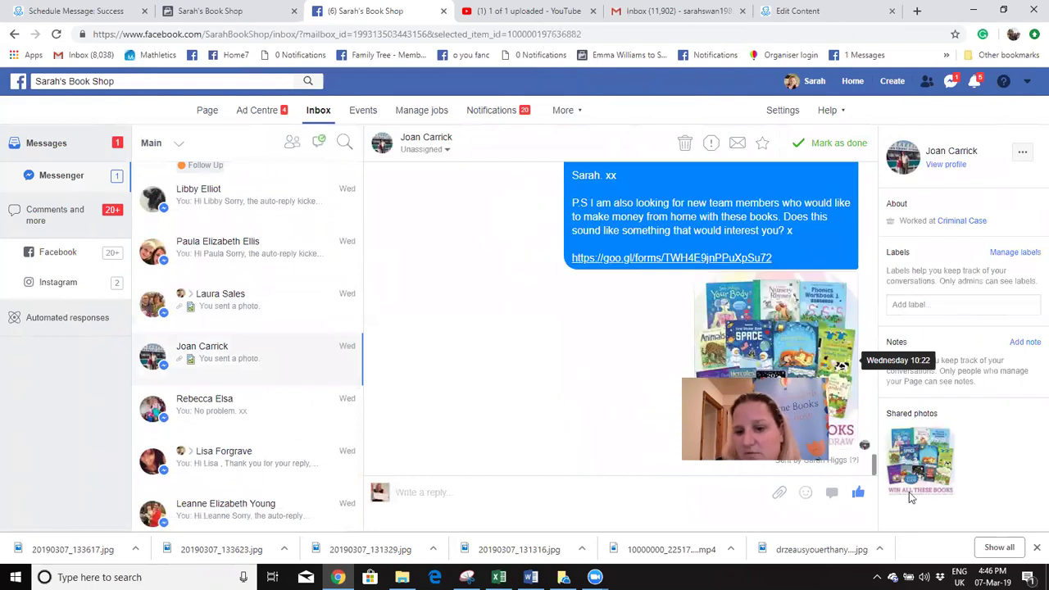
{"action": "left_click_drag", "start_coordinate": [874, 466], "coordinate": [852, 472]}
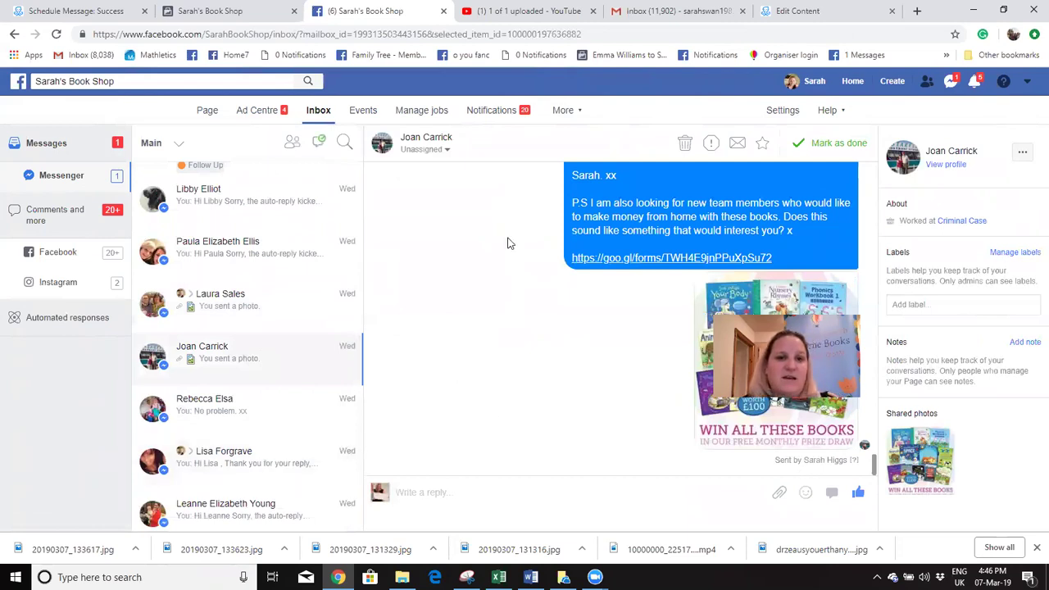
Step: Return to ManyChat and examine the dashboard's subscriber stats and the broadcast history
{"action": "left_click", "coordinate": [834, 10]}
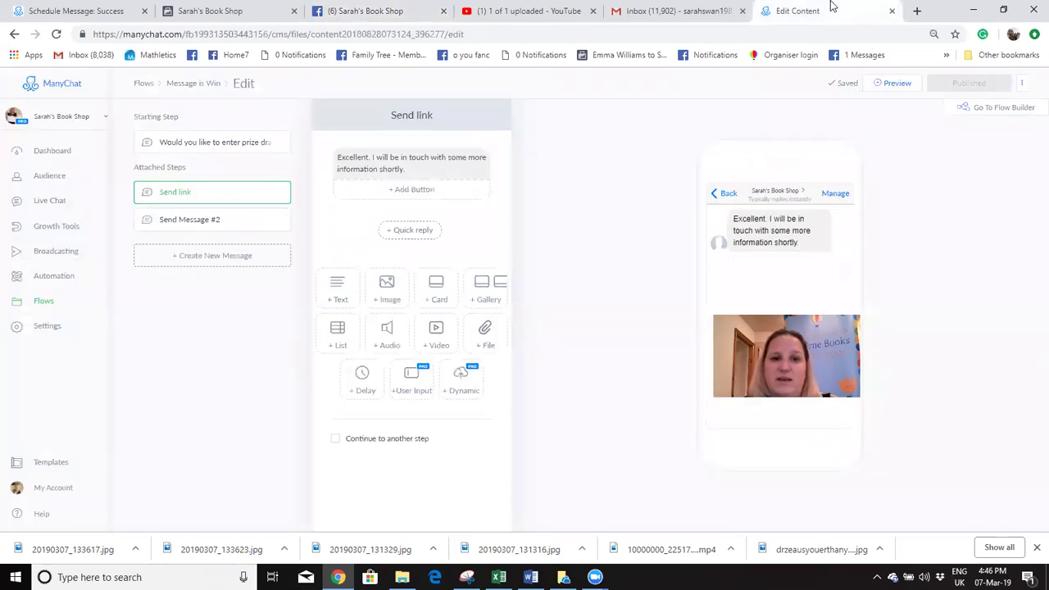
{"action": "left_click", "coordinate": [54, 155]}
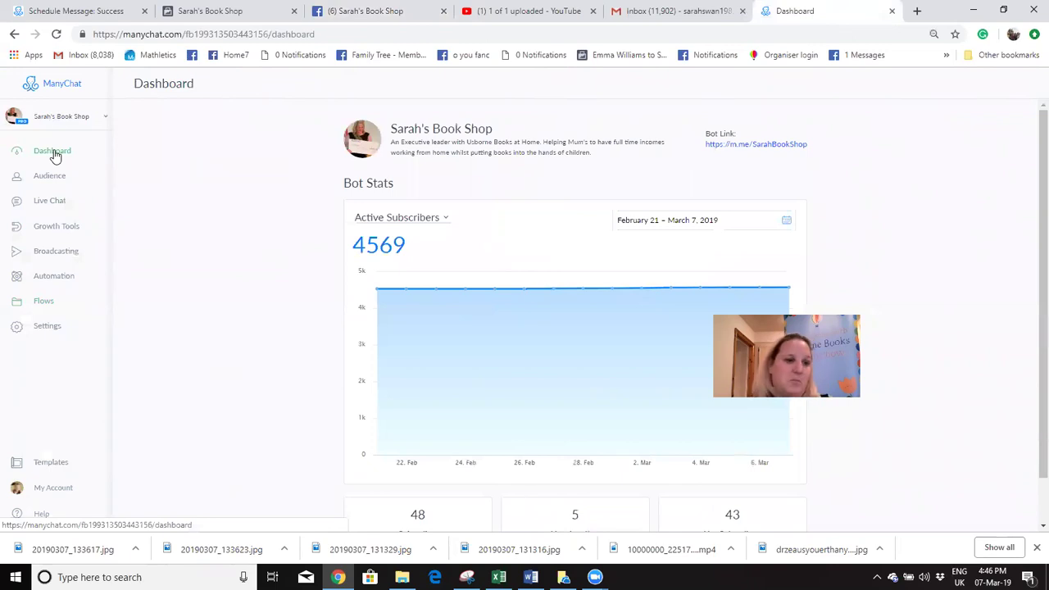
{"action": "left_click", "coordinate": [57, 258]}
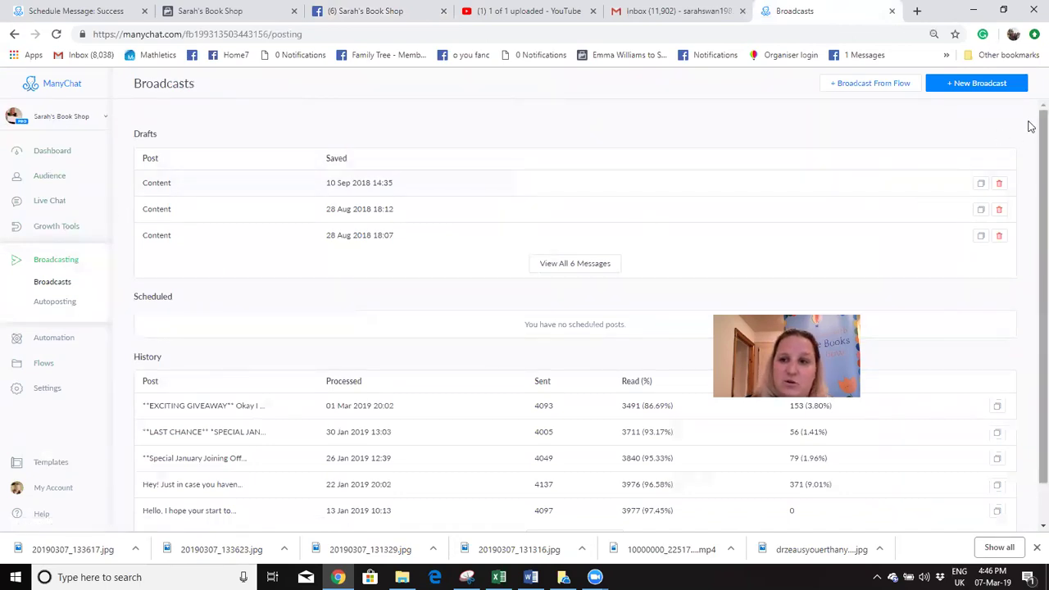
{"action": "left_click_drag", "start_coordinate": [1030, 137], "coordinate": [1027, 213]}
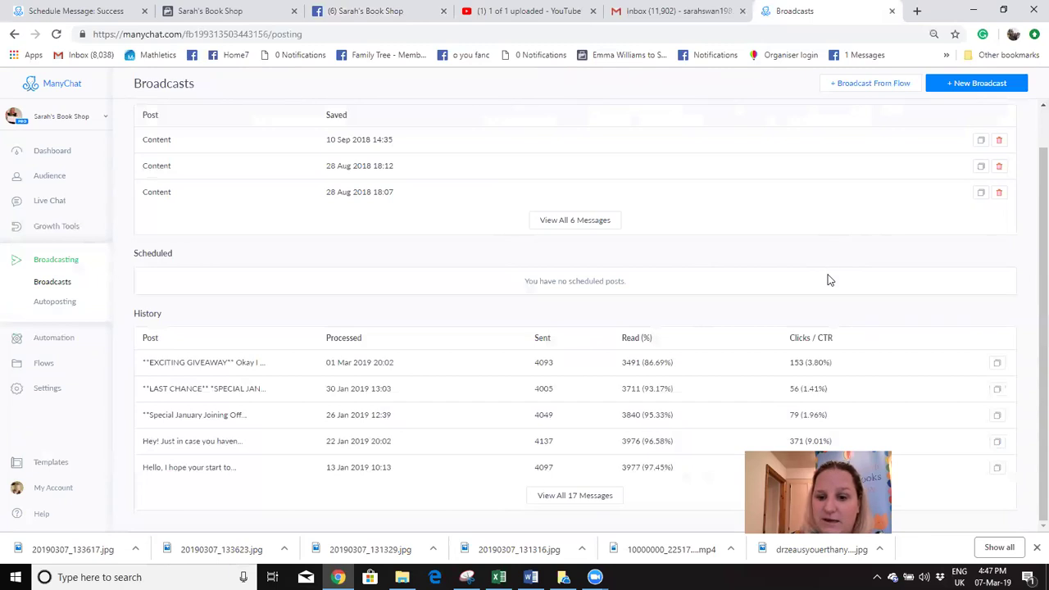
Step: Start a new broadcast and switch to the shop's Facebook page to find the "VERY SPECIAL WORLD BOOK DAY JOINING OFFER" post
{"action": "left_click", "coordinate": [969, 84]}
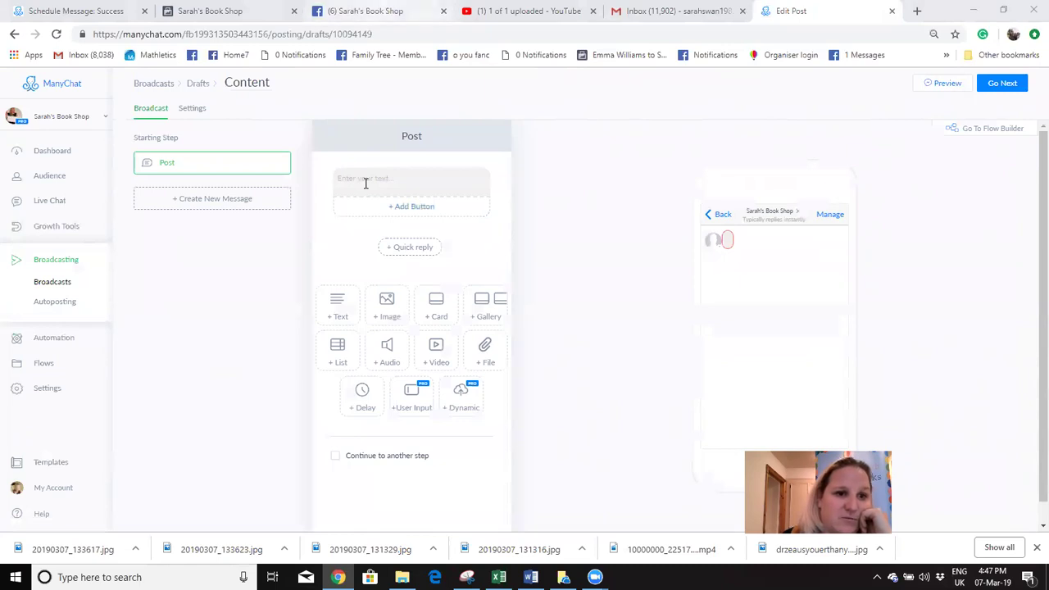
{"action": "key", "text": "ctrl+3"}
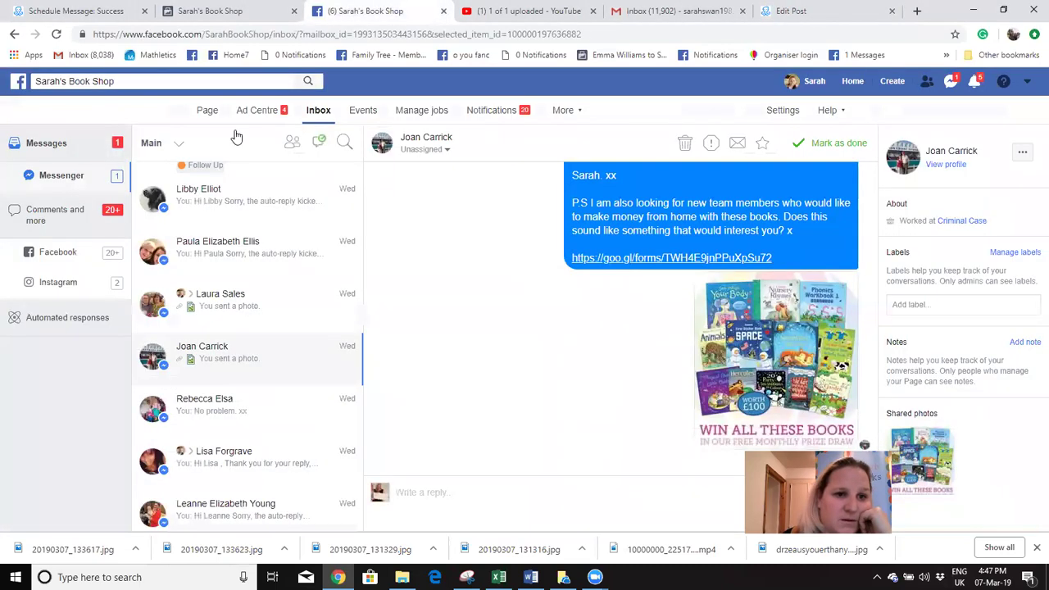
{"action": "left_click", "coordinate": [208, 112]}
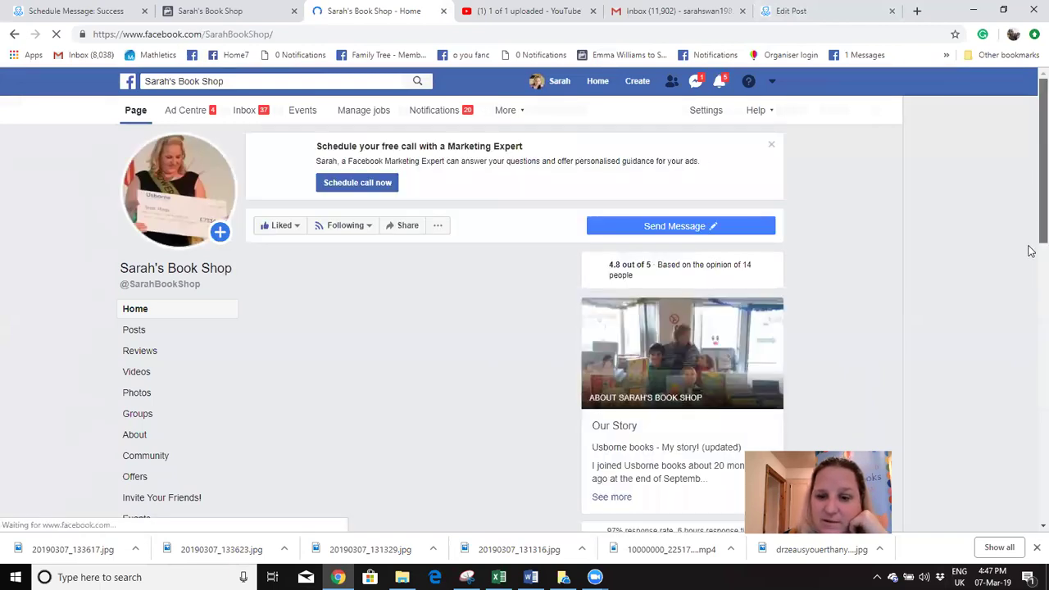
{"action": "scroll", "coordinate": [1028, 262], "scroll_direction": "down", "scroll_amount": 2}
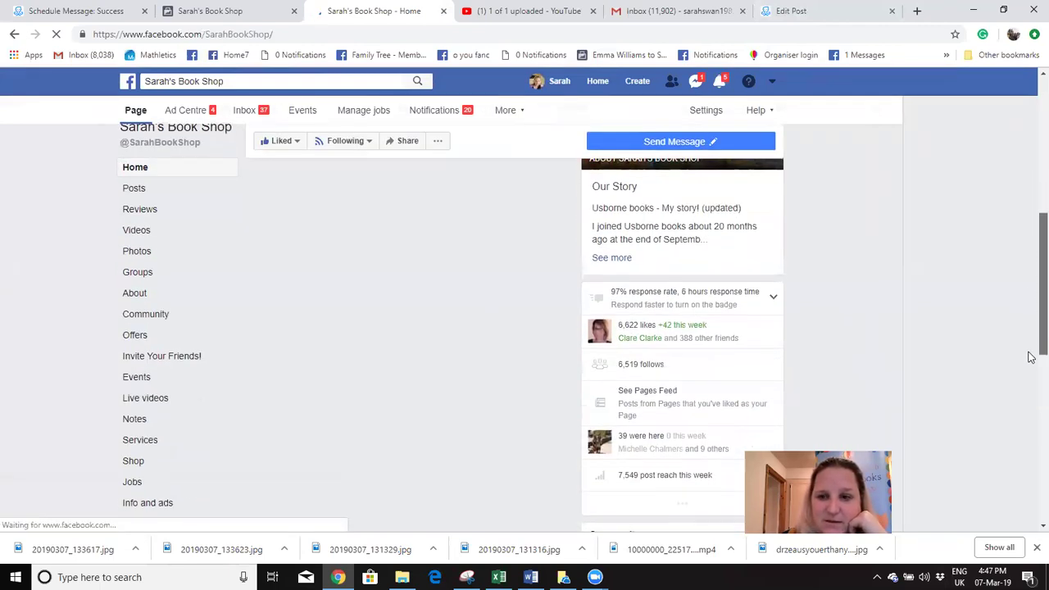
{"action": "scroll", "coordinate": [1029, 368], "scroll_direction": "down", "scroll_amount": 4}
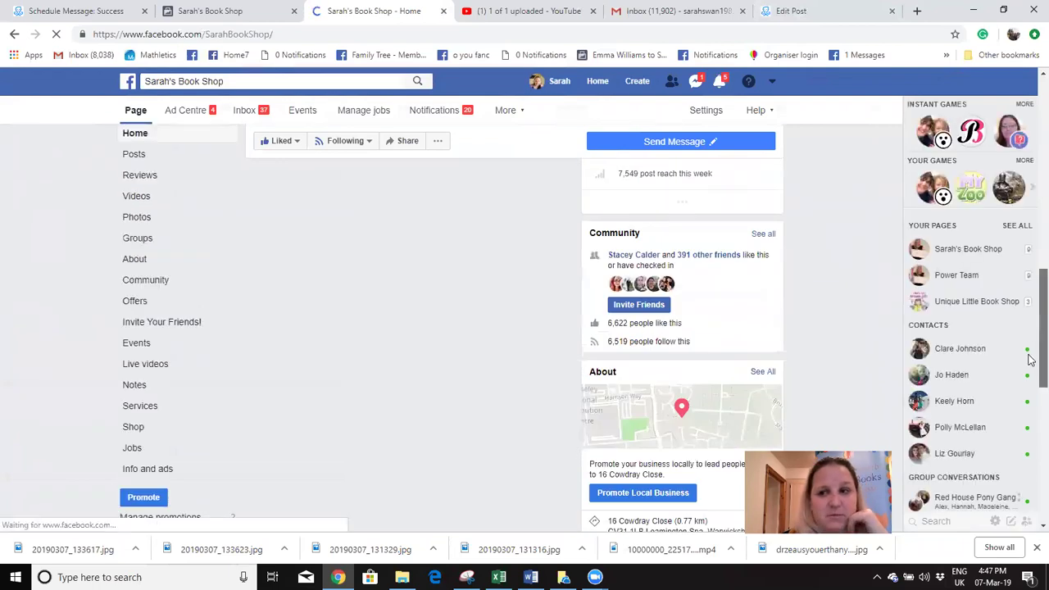
{"action": "scroll", "coordinate": [1029, 377], "scroll_direction": "down", "scroll_amount": 2}
{"action": "scroll", "coordinate": [1030, 392], "scroll_direction": "down", "scroll_amount": 2}
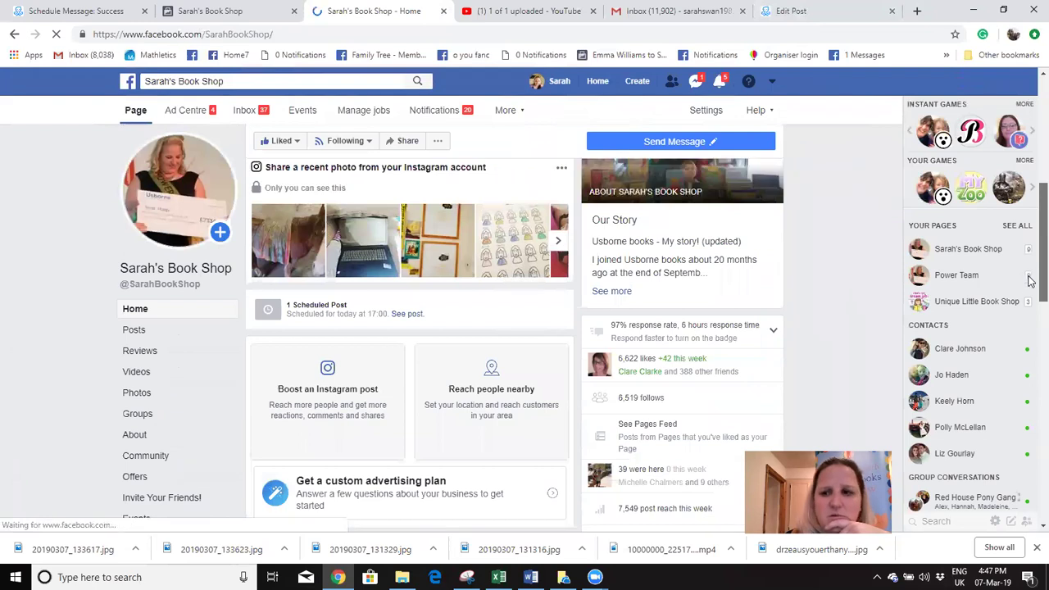
{"action": "scroll", "coordinate": [1030, 310], "scroll_direction": "down", "scroll_amount": 3}
{"action": "scroll", "coordinate": [1029, 320], "scroll_direction": "down", "scroll_amount": 3}
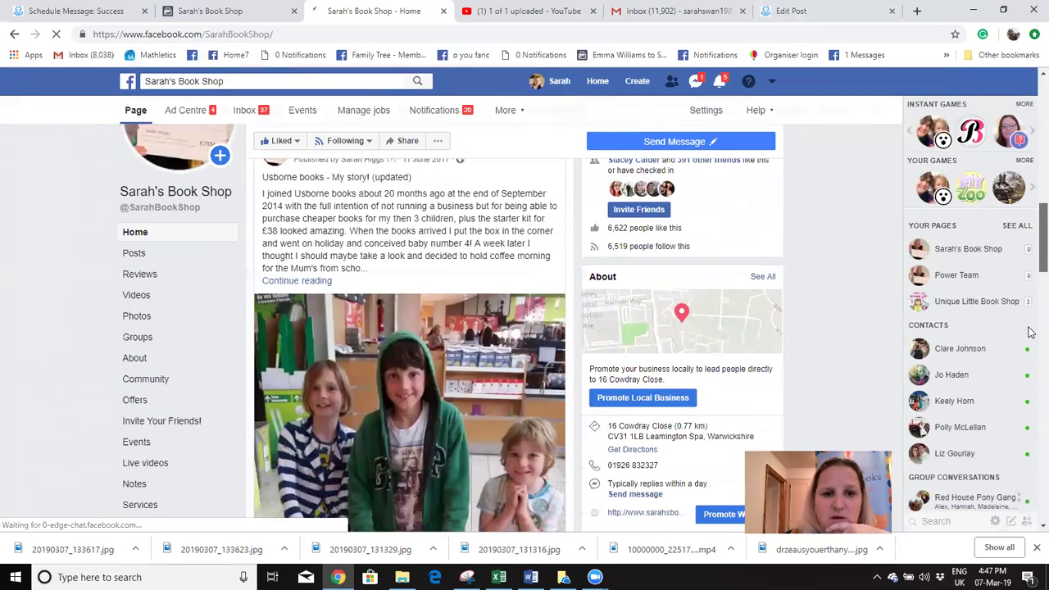
{"action": "scroll", "coordinate": [1030, 351], "scroll_direction": "down", "scroll_amount": 2}
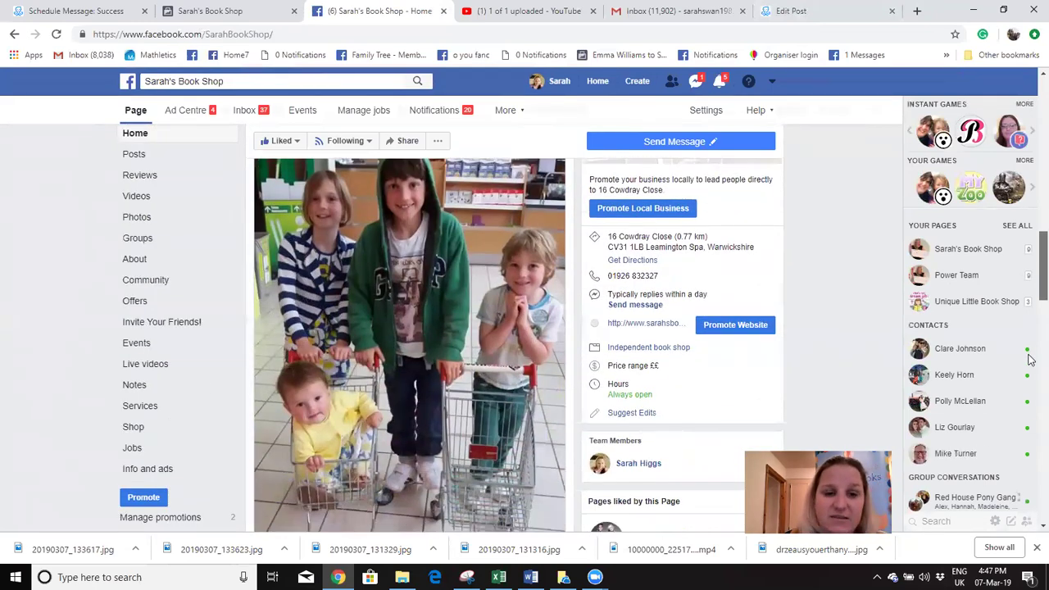
{"action": "scroll", "coordinate": [1030, 385], "scroll_direction": "down", "scroll_amount": 2}
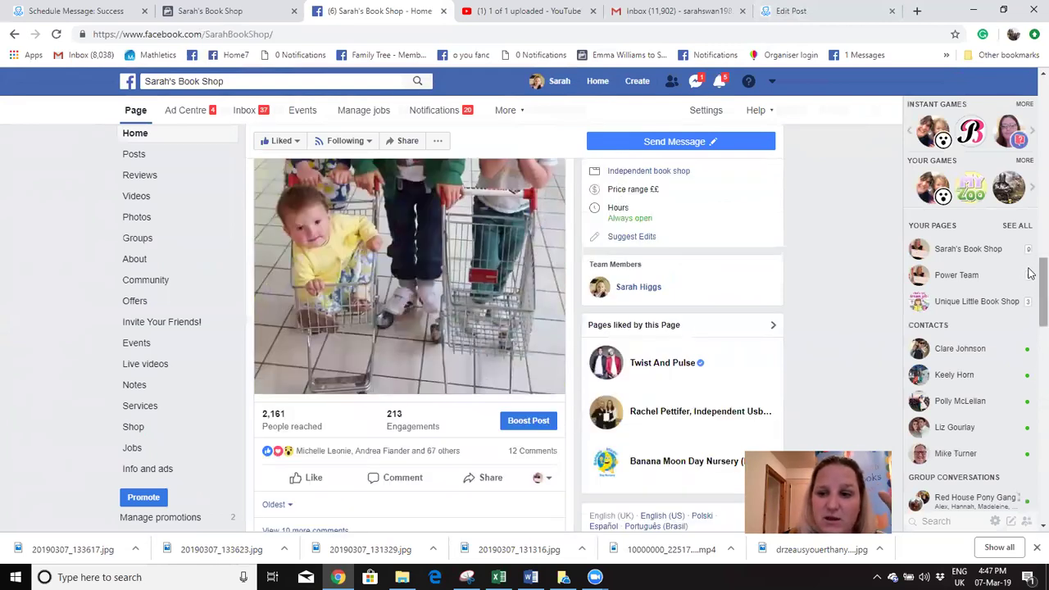
{"action": "scroll", "coordinate": [1030, 305], "scroll_direction": "down", "scroll_amount": 5}
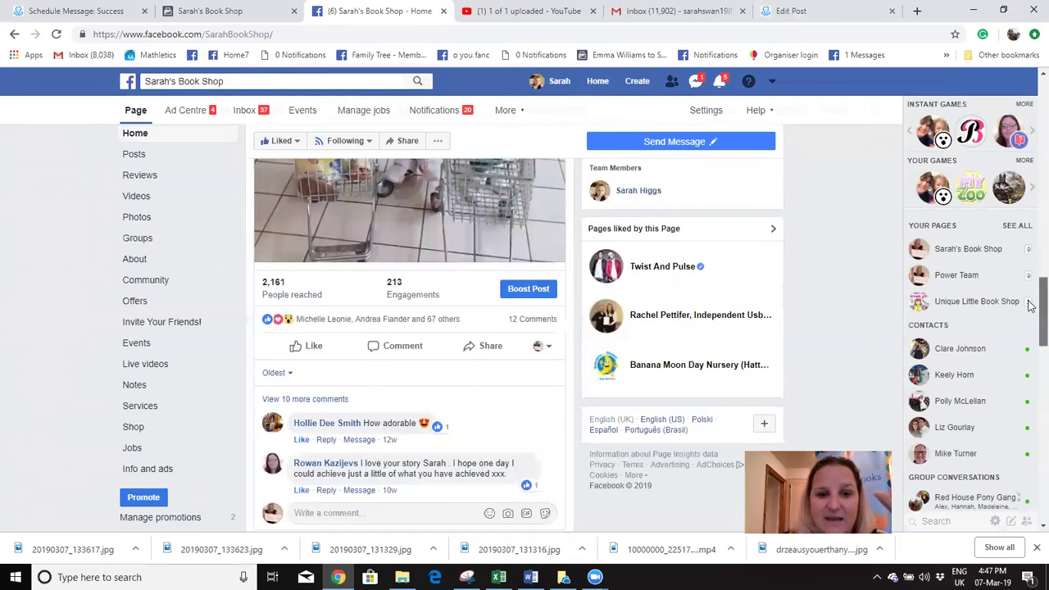
{"action": "scroll", "coordinate": [1030, 347], "scroll_direction": "down", "scroll_amount": 2}
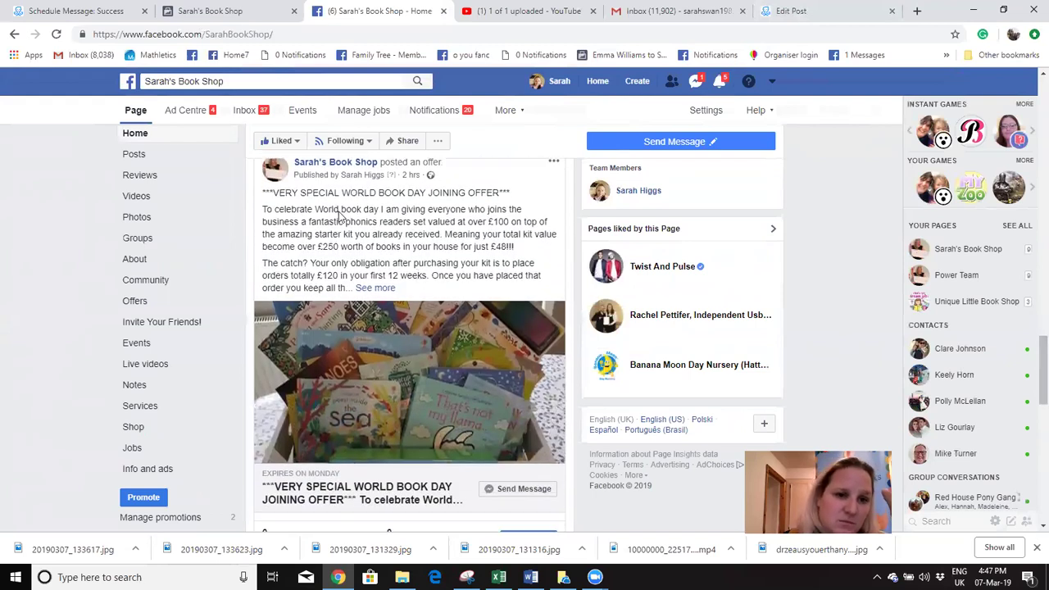
Step: Expand the joining offer post and copy its full text into the text block of the new ManyChat broadcast
{"action": "left_click", "coordinate": [376, 288]}
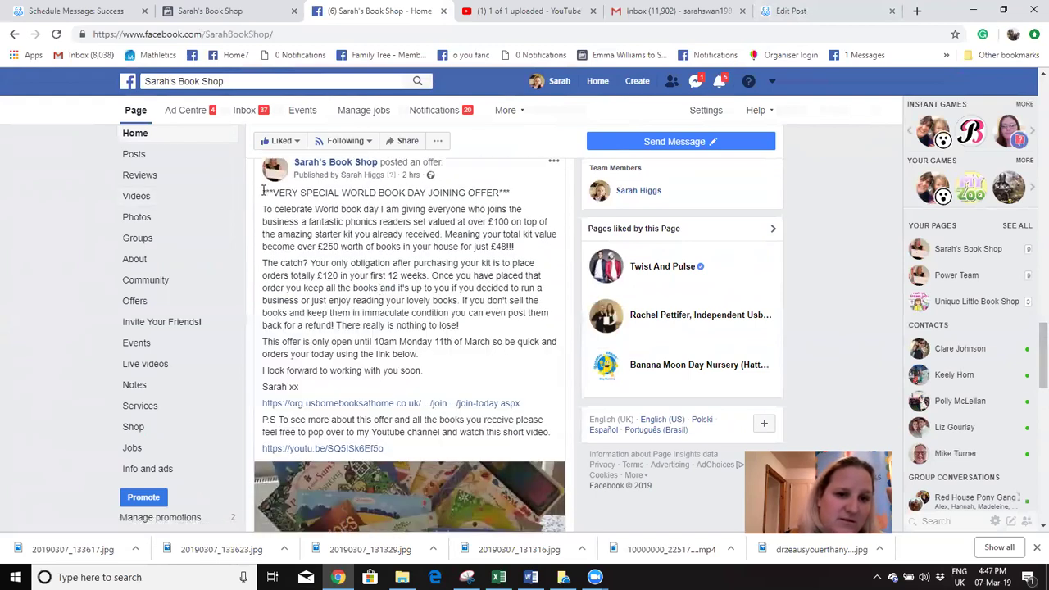
{"action": "left_click_drag", "start_coordinate": [262, 191], "coordinate": [491, 445]}
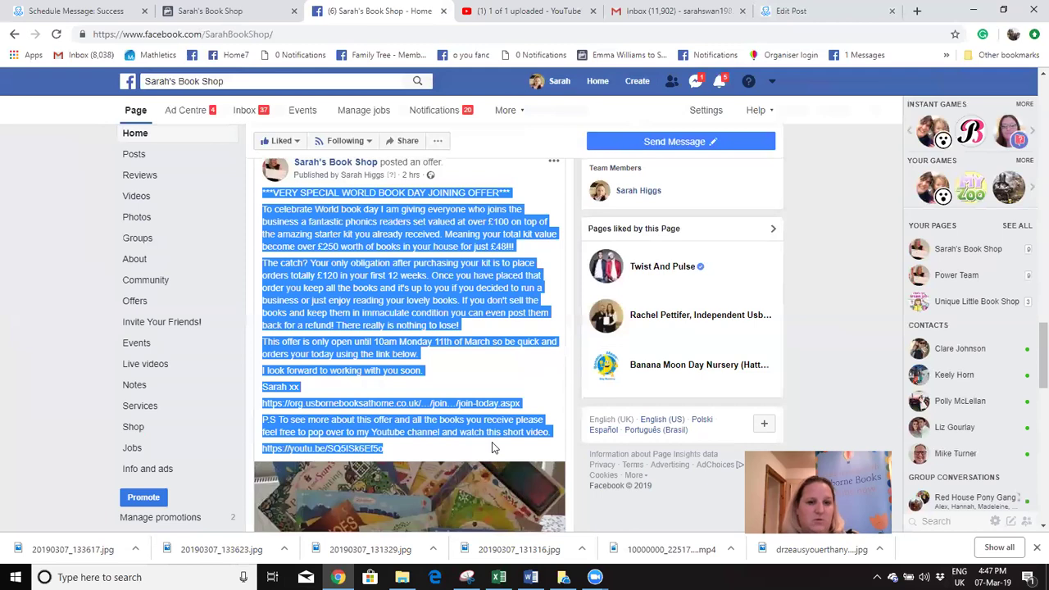
{"action": "left_click", "coordinate": [786, 11]}
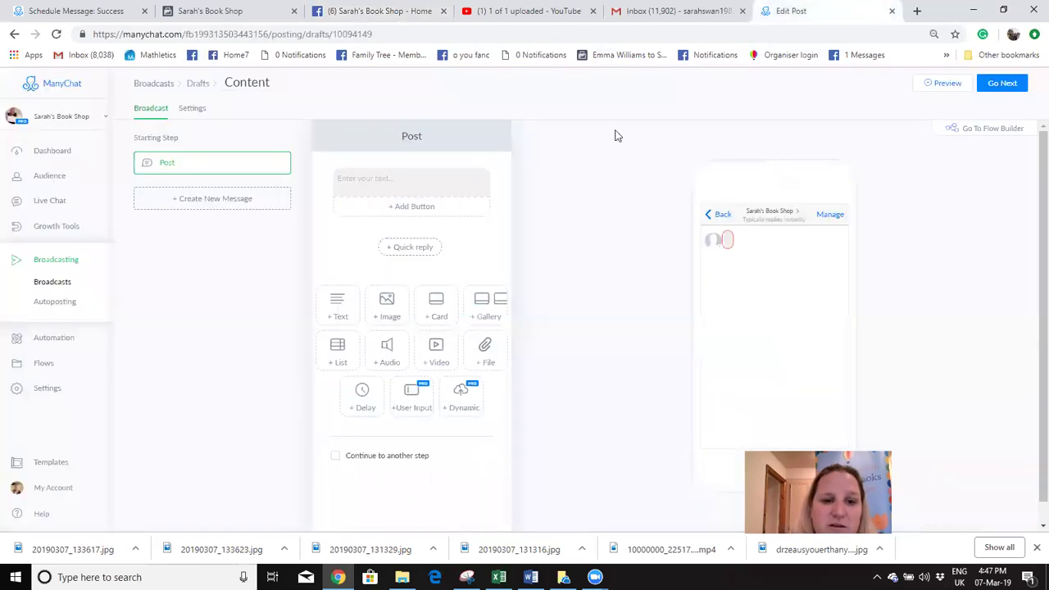
{"action": "left_click", "coordinate": [393, 181]}
{"action": "key", "text": "ctrl+v"}
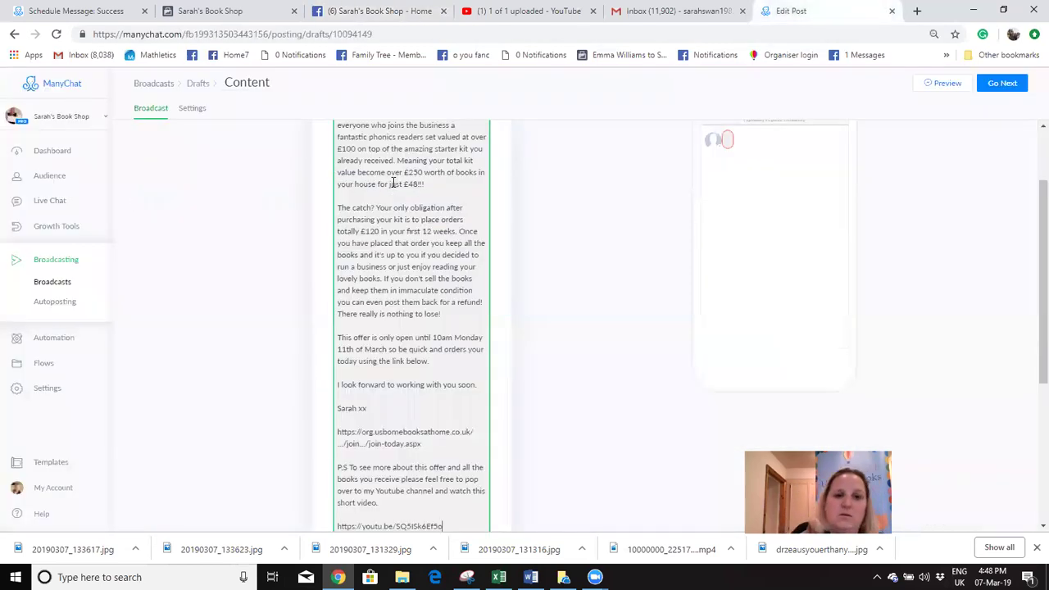
Step: Shorten the broadcast text by deleting the paragraph from "The catch?" to "There really is nothing to lose!", including its extra blank lines
{"action": "left_click_drag", "start_coordinate": [1031, 235], "coordinate": [1020, 315]}
{"action": "scroll", "coordinate": [1020, 315], "scroll_direction": "down", "scroll_amount": 1}
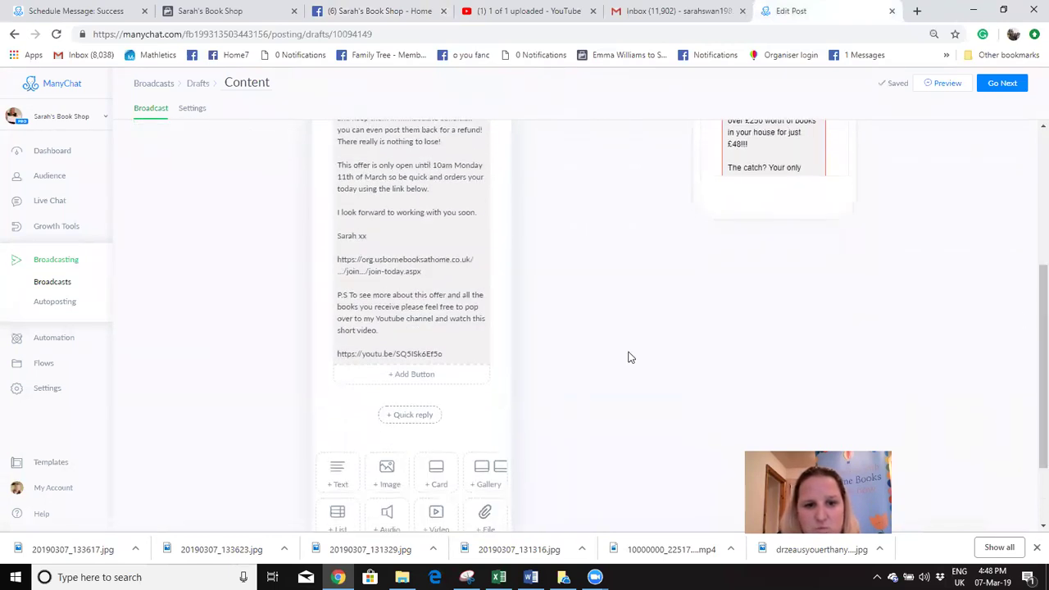
{"action": "mouse_move", "coordinate": [461, 352]}
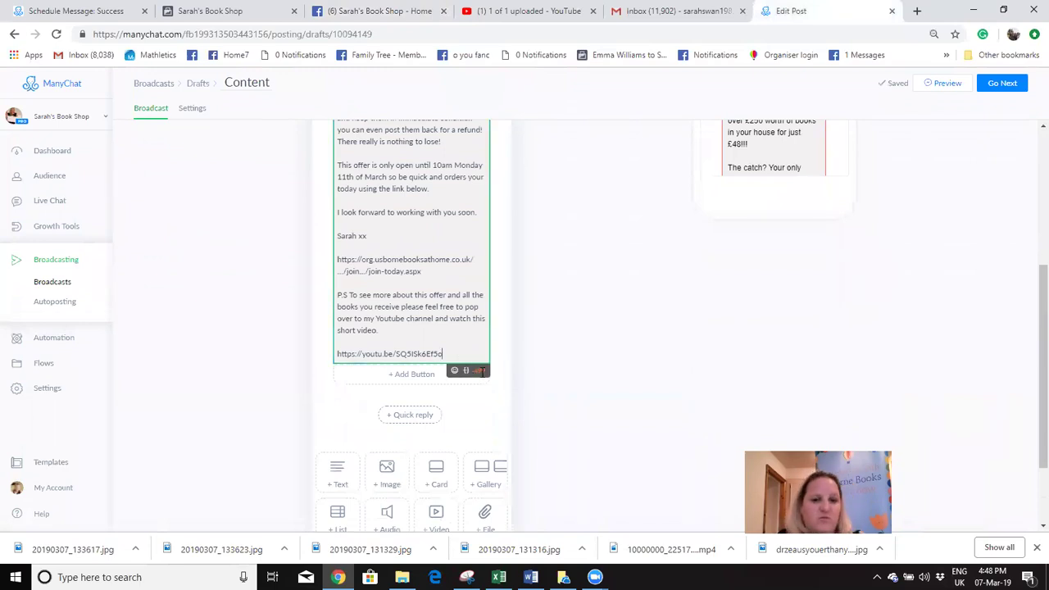
{"action": "left_click_drag", "start_coordinate": [1030, 318], "coordinate": [1030, 238]}
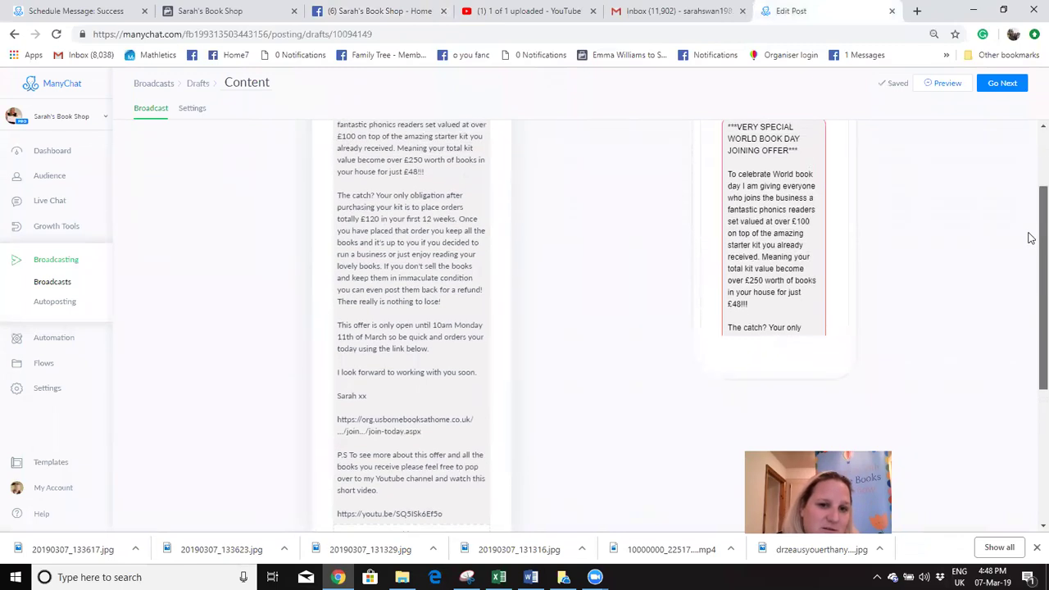
{"action": "left_click", "coordinate": [413, 167]}
{"action": "left_click_drag", "start_coordinate": [337, 194], "coordinate": [461, 301]}
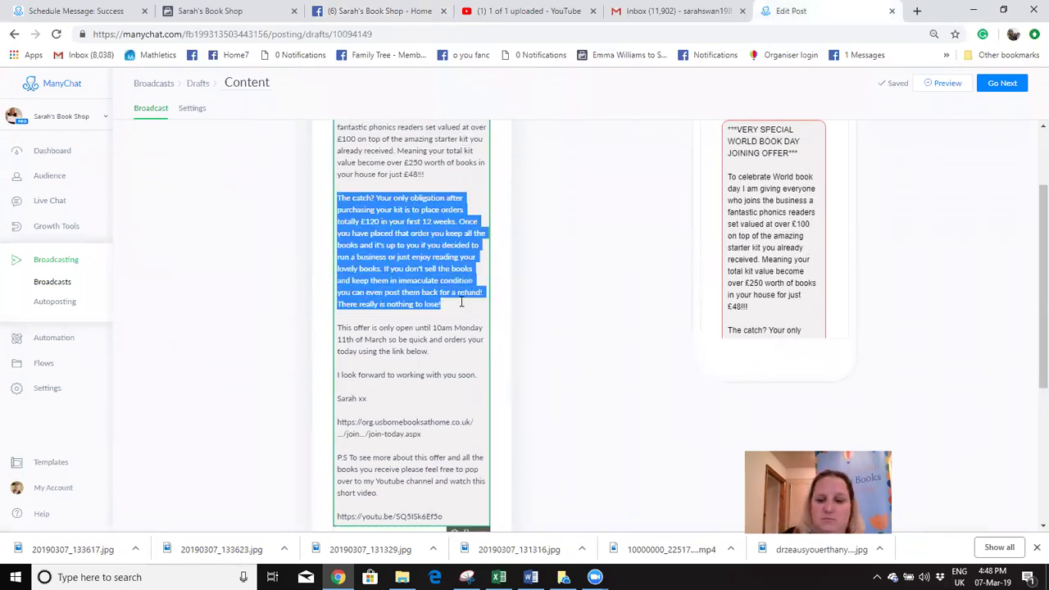
{"action": "key", "text": "BackSpace"}
{"action": "key", "text": "BackSpace"}
{"action": "key", "text": "BackSpace"}
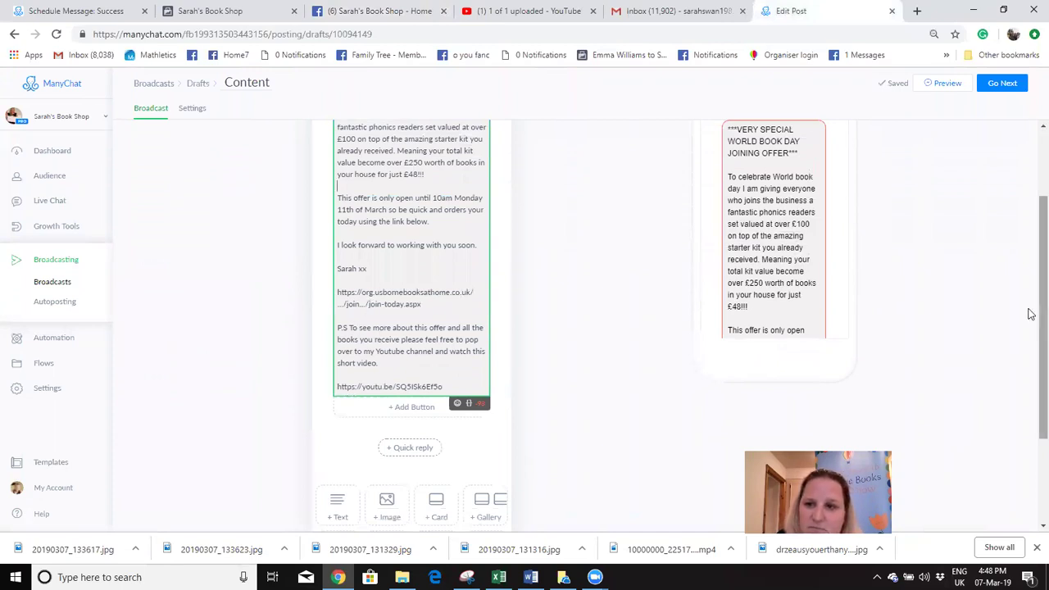
Step: Delete the shortened join-today.aspx link below the signature and close up the blank lines before the P.S
{"action": "left_click_drag", "start_coordinate": [1030, 313], "coordinate": [1030, 262]}
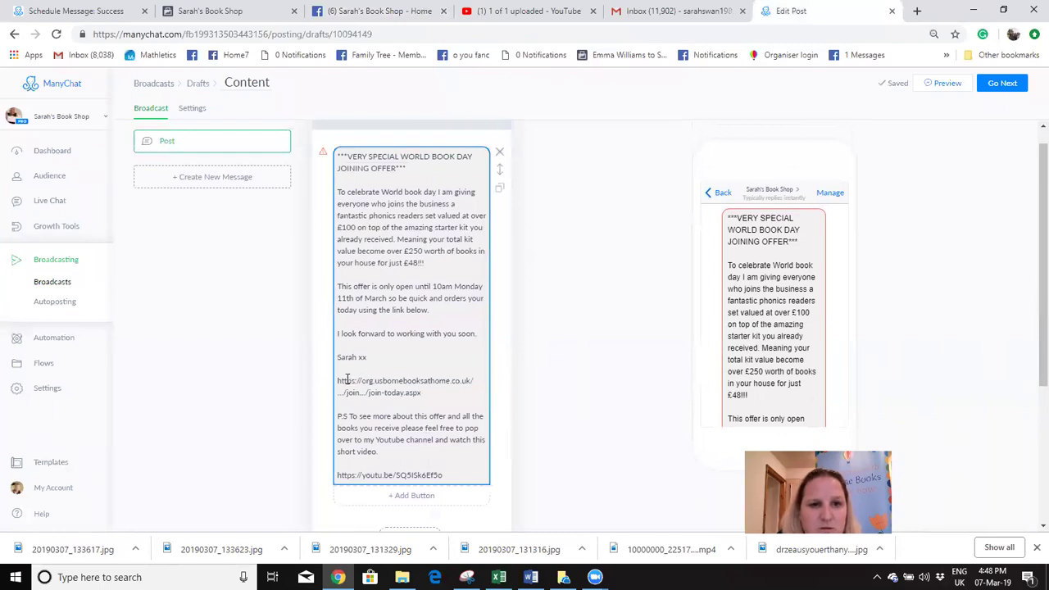
{"action": "left_click", "coordinate": [338, 180]}
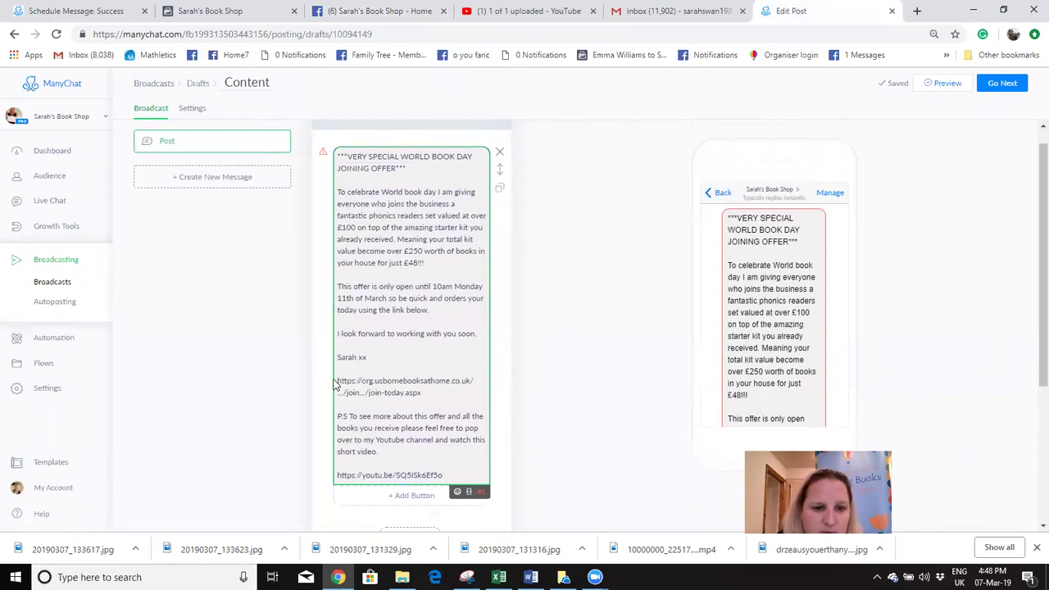
{"action": "left_click_drag", "start_coordinate": [337, 382], "coordinate": [441, 391]}
{"action": "key", "text": "BackSpace"}
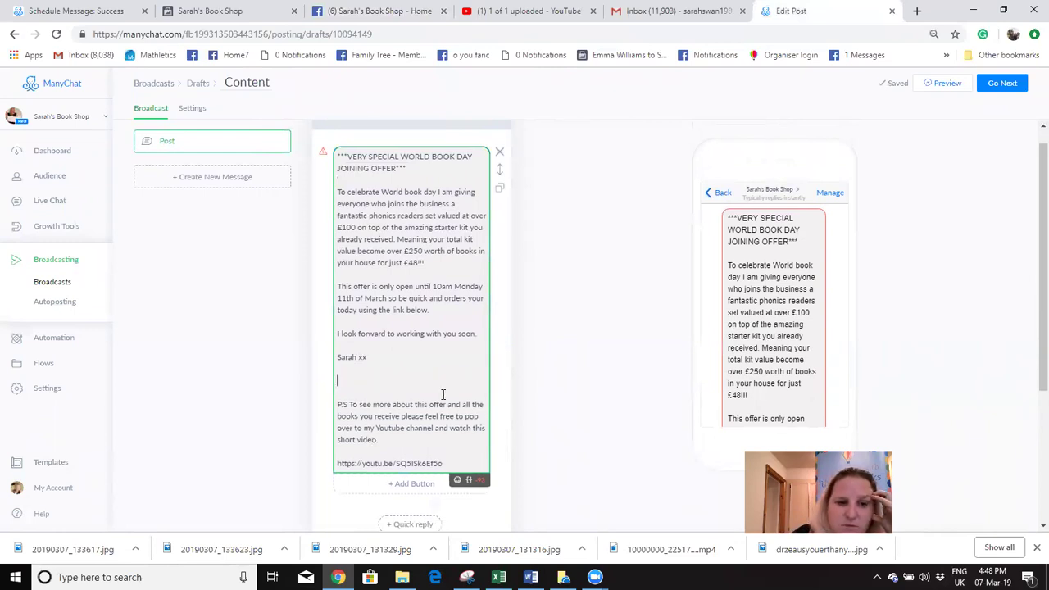
{"action": "key", "text": "BackSpace"}
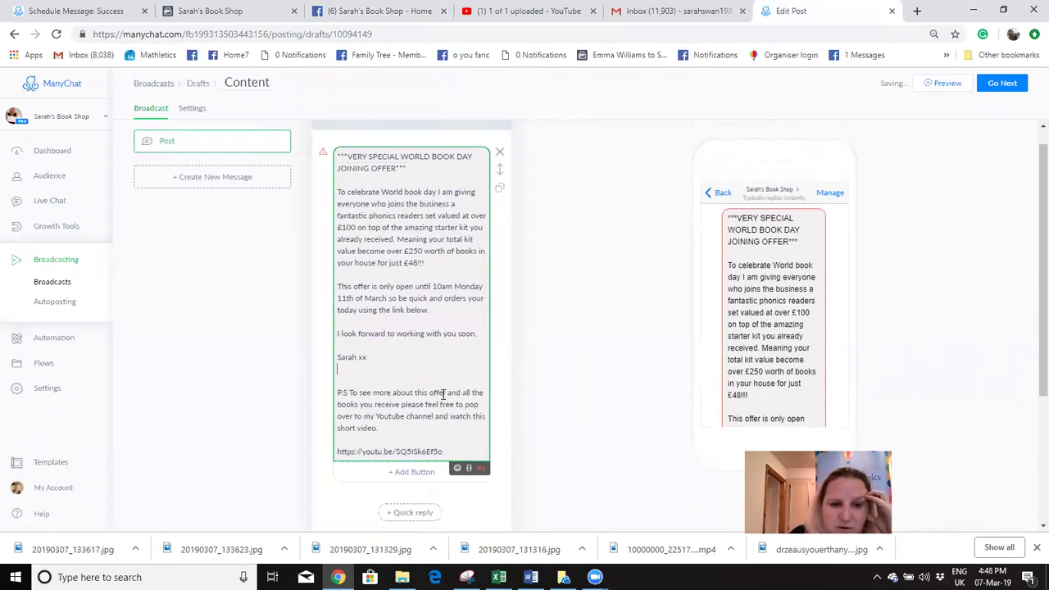
{"action": "key", "text": "BackSpace"}
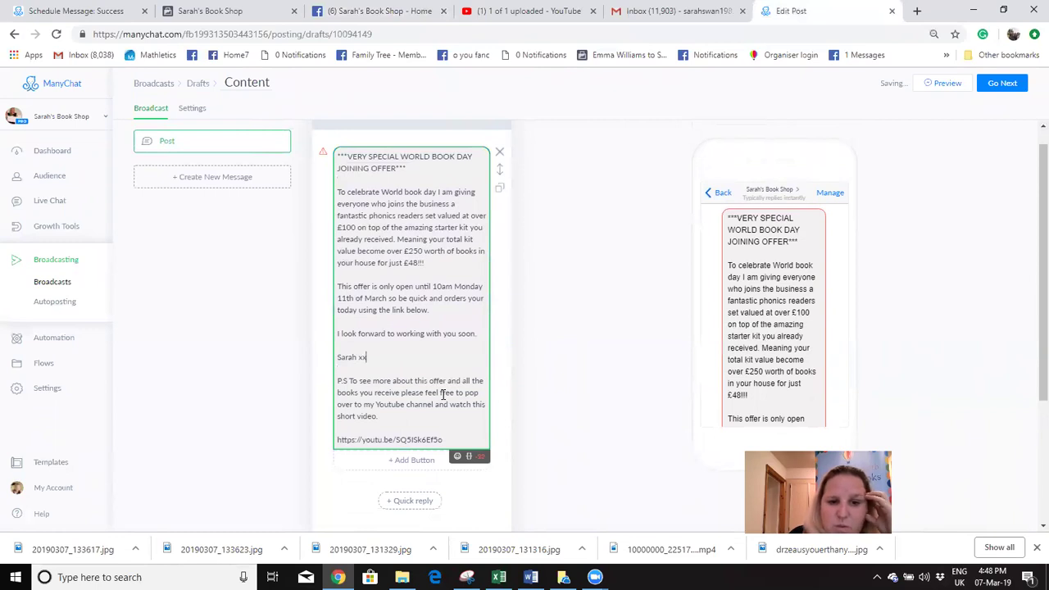
Step: Add a button below the broadcast text that opens a website
{"action": "left_click", "coordinate": [410, 459]}
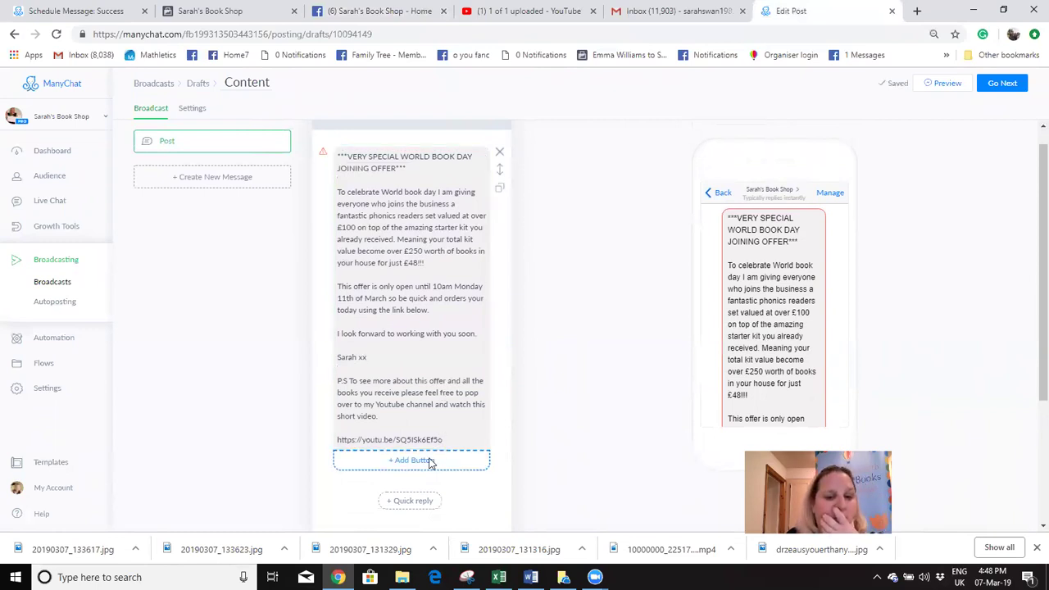
{"action": "left_click", "coordinate": [562, 371]}
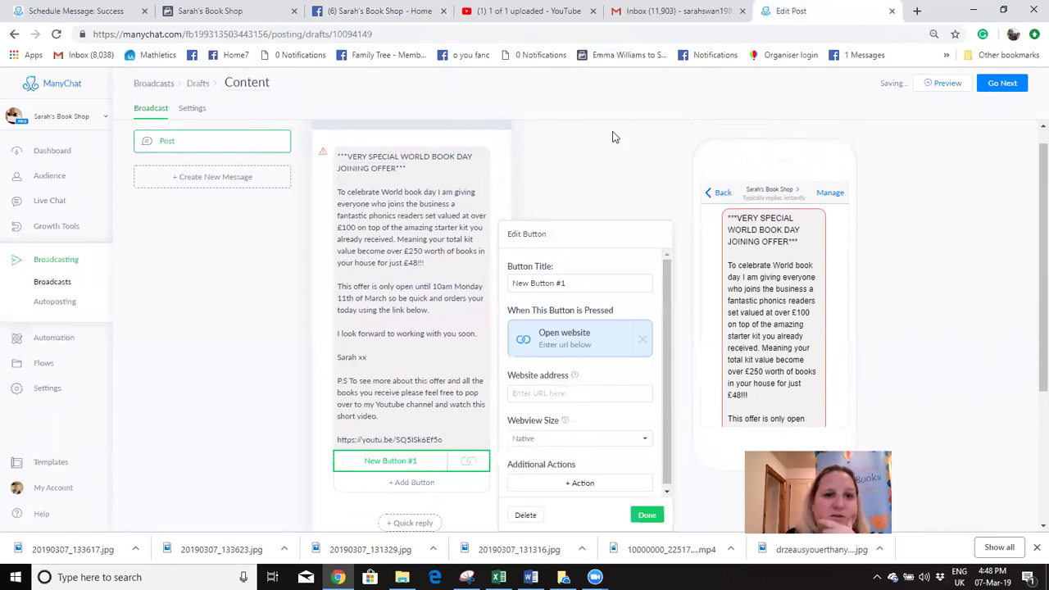
{"action": "left_click", "coordinate": [568, 394]}
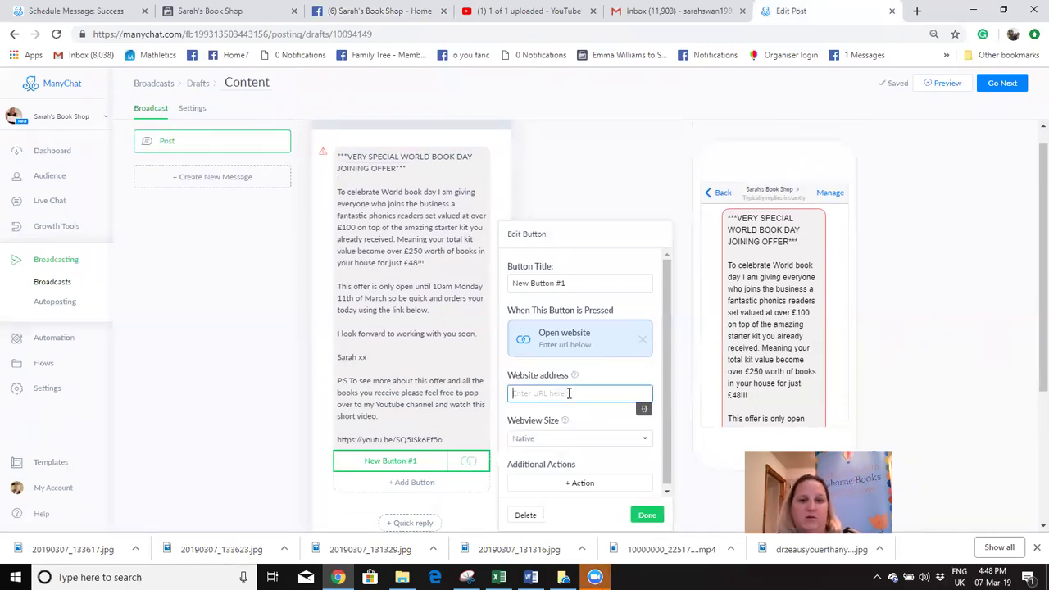
Step: Open sarahsbookshop.co.uk in a new tab, copy its "Join today" page link, and enter it as the broadcast button's website address
{"action": "left_click", "coordinate": [916, 12]}
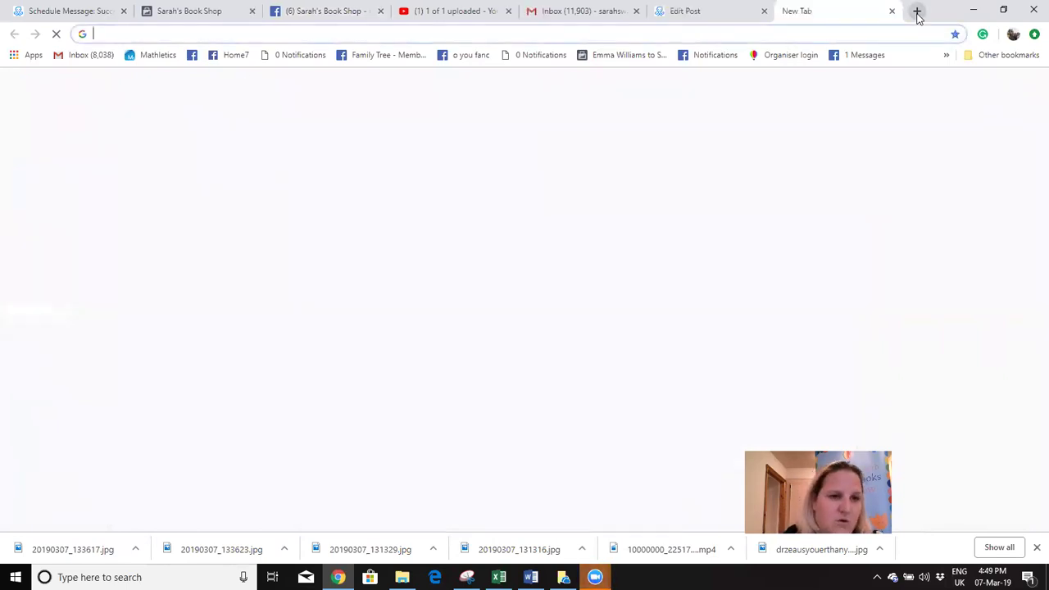
{"action": "type", "text": "sarahsbookshop.co.uk"}
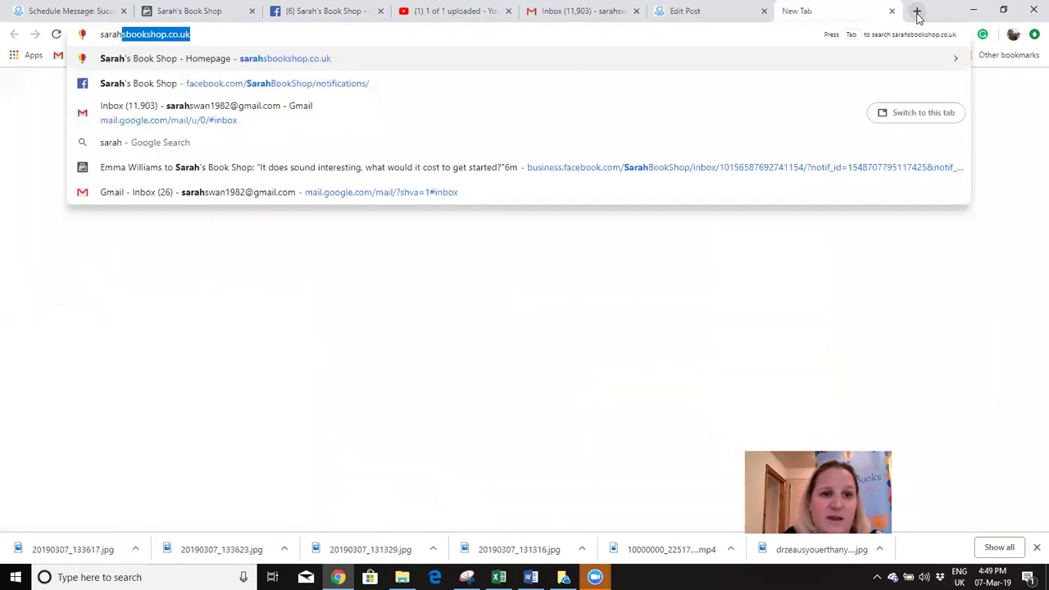
{"action": "key", "text": "Return"}
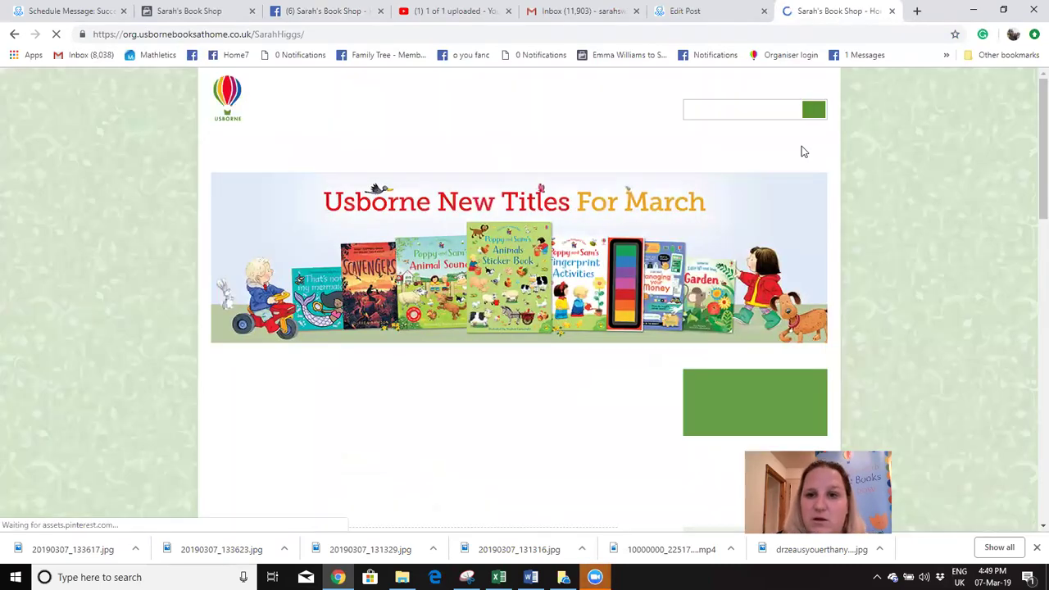
{"action": "mouse_move", "coordinate": [783, 145]}
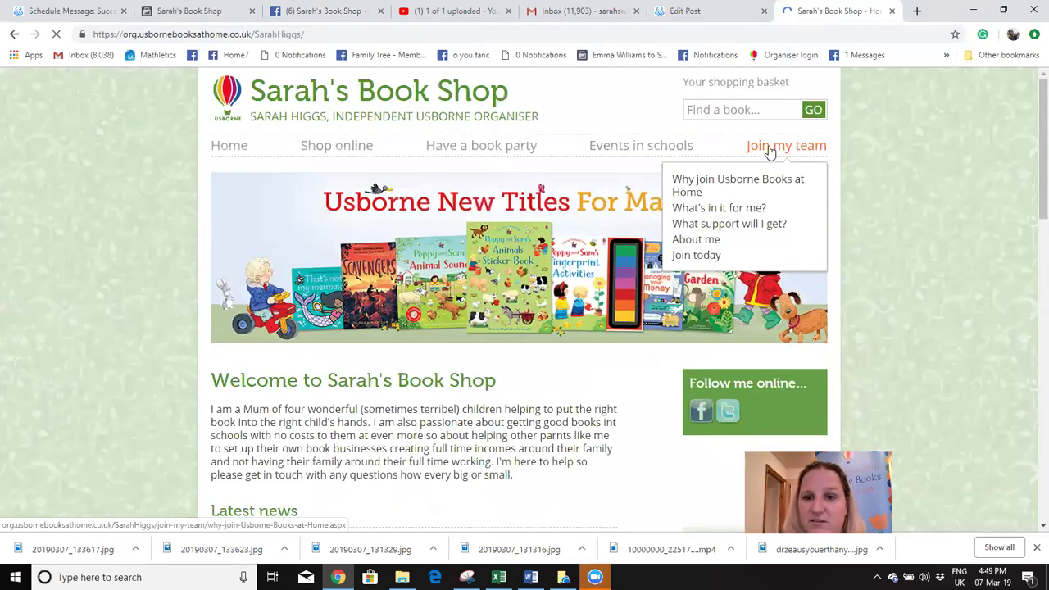
{"action": "left_click", "coordinate": [697, 256]}
{"action": "left_click", "coordinate": [435, 35]}
{"action": "key", "text": "ctrl+c"}
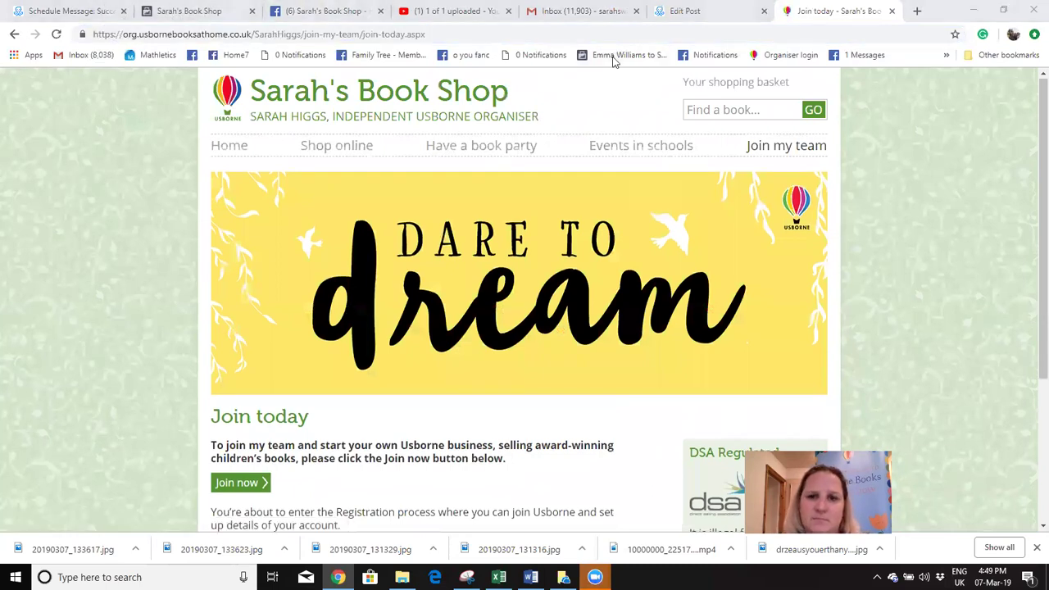
{"action": "key", "text": "ctrl+shift+Tab"}
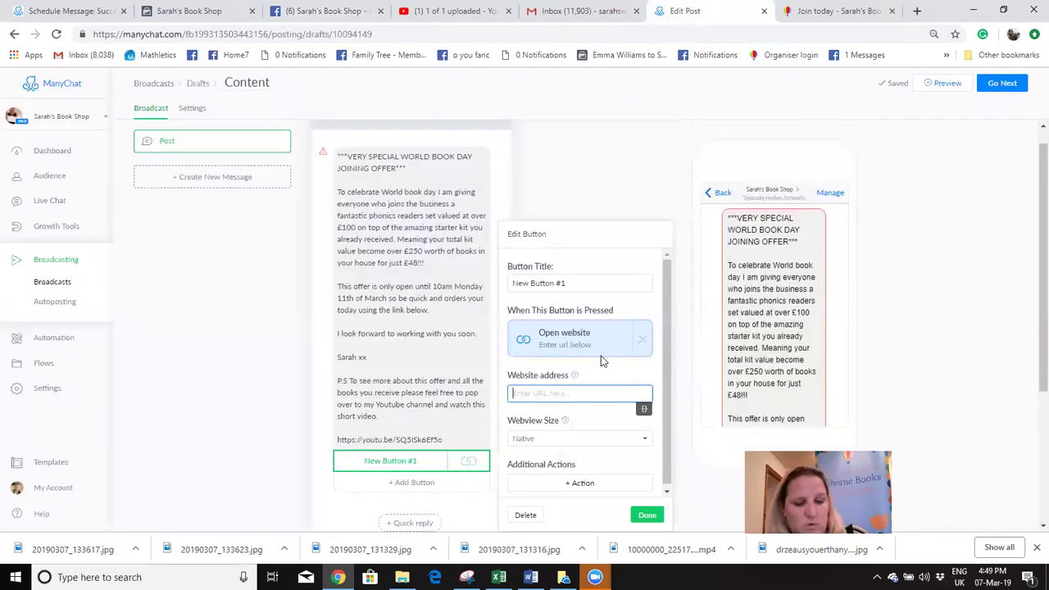
{"action": "key", "text": "ctrl+v"}
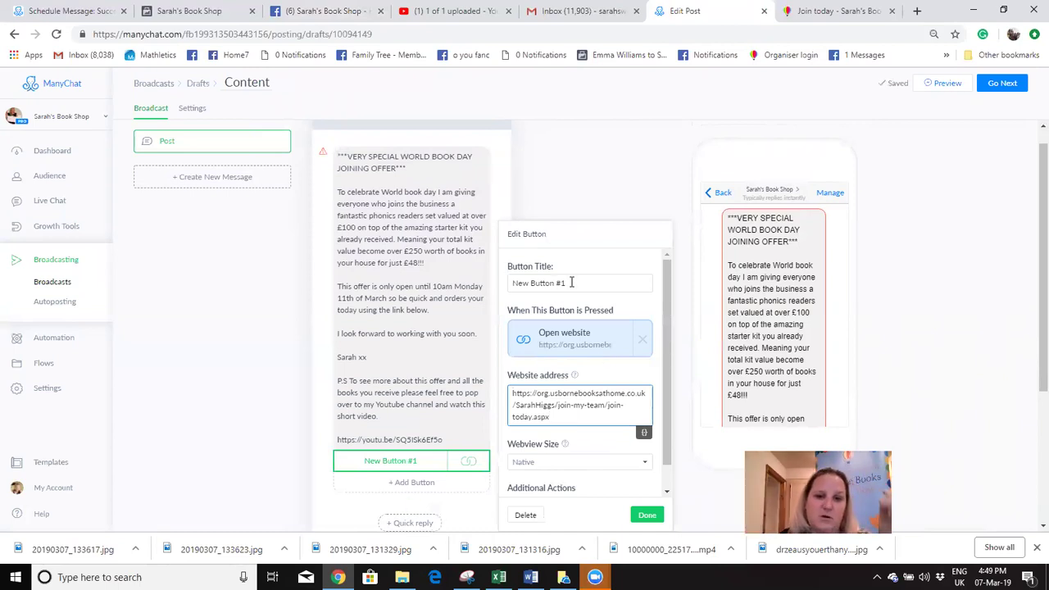
Step: Title the website button "Join now!" and save it with its join-today address
{"action": "left_click_drag", "start_coordinate": [571, 282], "coordinate": [502, 288]}
{"action": "type", "text": "Join now!"}
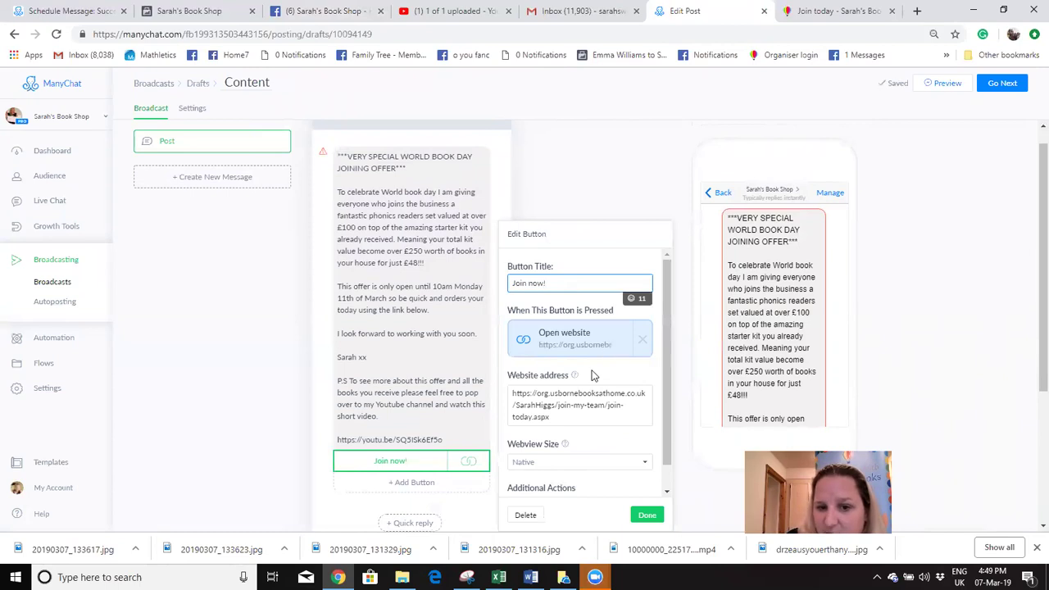
{"action": "left_click", "coordinate": [570, 417]}
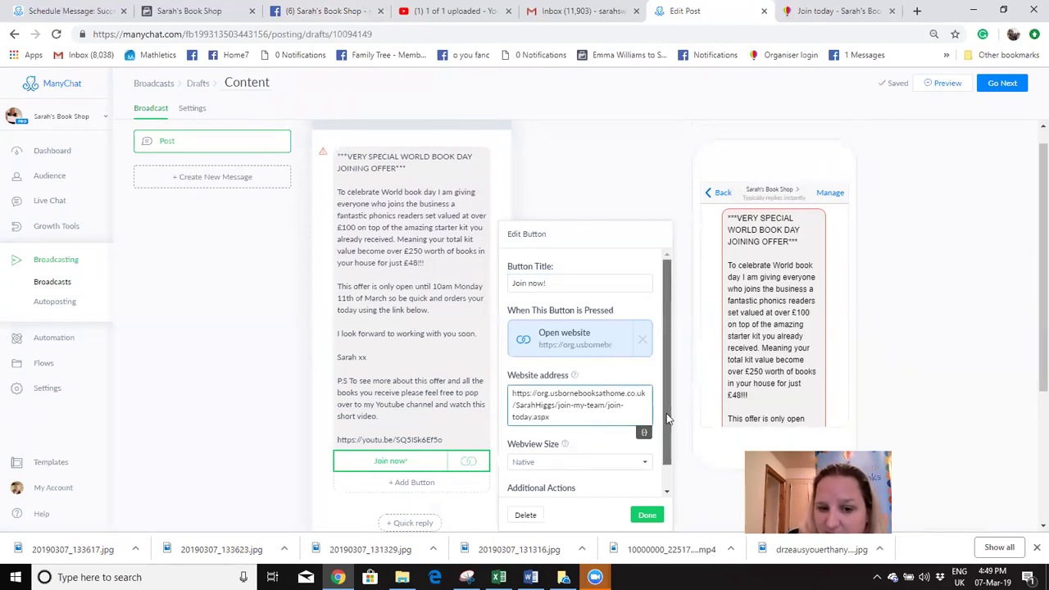
{"action": "scroll", "coordinate": [667, 421], "scroll_direction": "down", "scroll_amount": 1}
{"action": "left_click", "coordinate": [646, 515]}
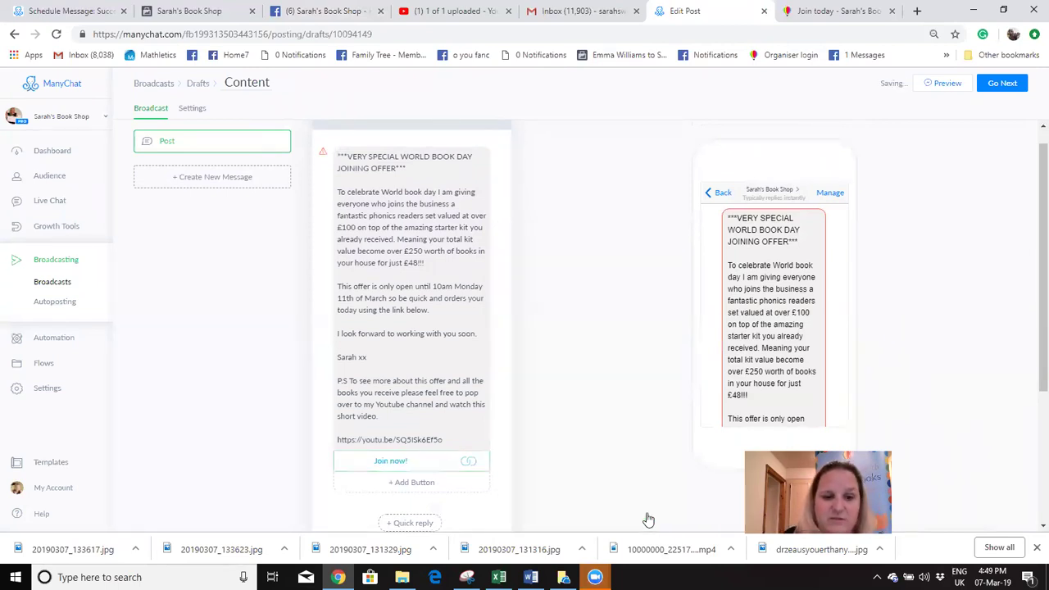
Step: Add a second button below "Join now!" and title it "Show me more!"
{"action": "left_click", "coordinate": [439, 485]}
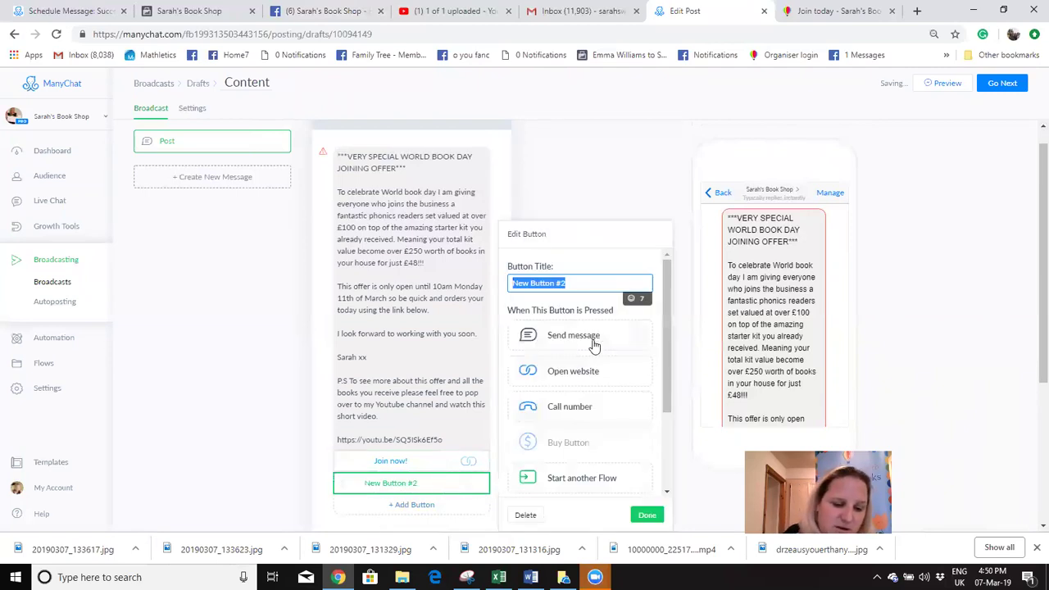
{"action": "type", "text": "TEll me more"}
{"action": "key", "text": "BackSpace"}
{"action": "key", "text": "BackSpace"}
{"action": "key", "text": "BackSpace"}
{"action": "key", "text": "BackSpace"}
{"action": "key", "text": "BackSpace"}
{"action": "key", "text": "BackSpace"}
{"action": "key", "text": "BackSpace"}
{"action": "key", "text": "BackSpace"}
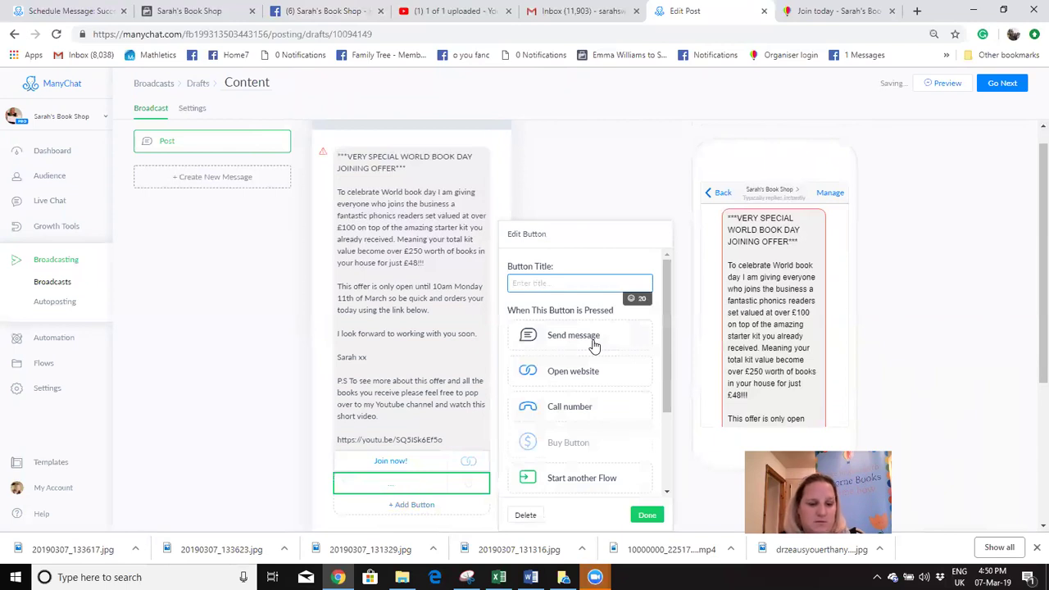
{"action": "type", "text": "Show me "}
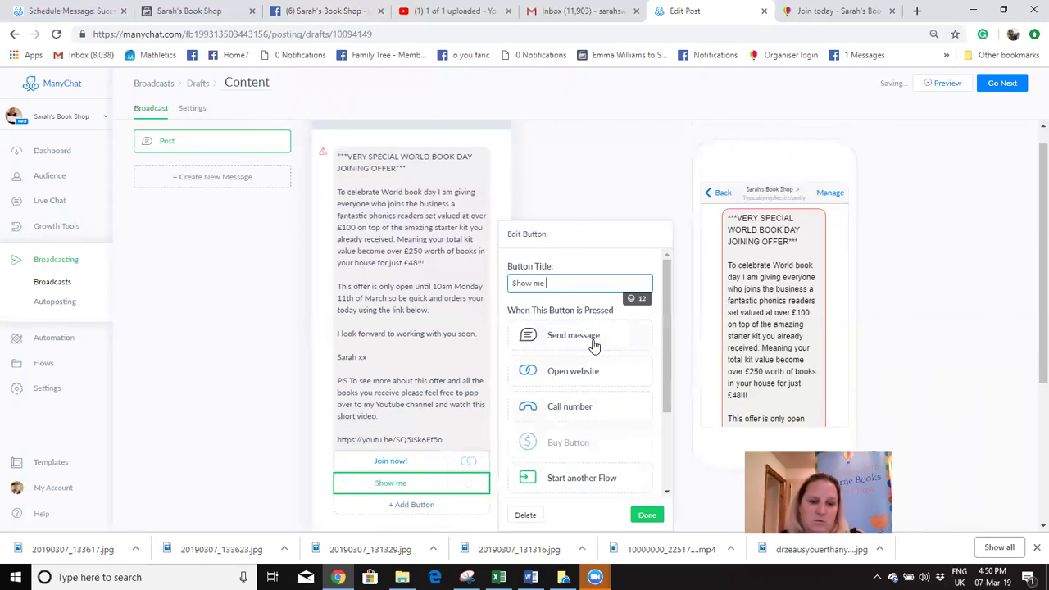
{"action": "type", "text": "more!"}
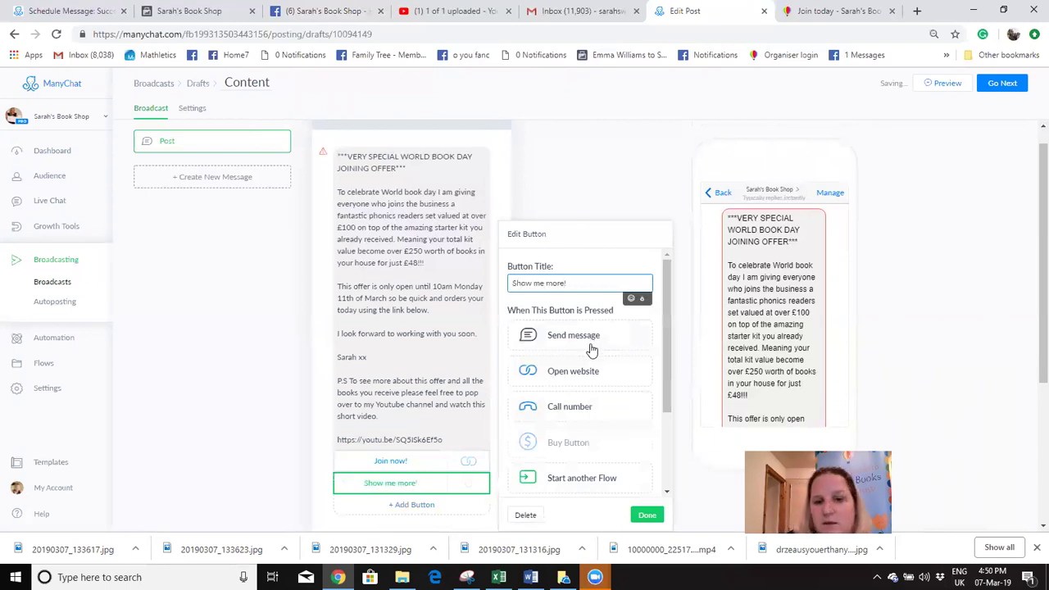
Step: Set the "Show me more!" button to open the copied join-today.aspx website address and save it
{"action": "left_click", "coordinate": [572, 373]}
{"action": "left_click", "coordinate": [560, 392]}
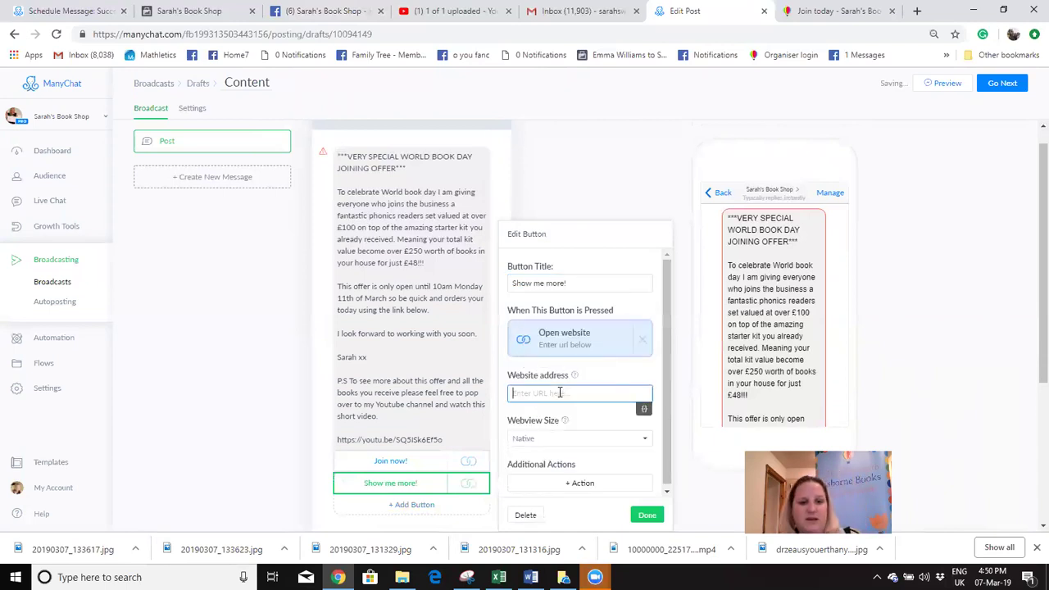
{"action": "key", "text": "ctrl+v"}
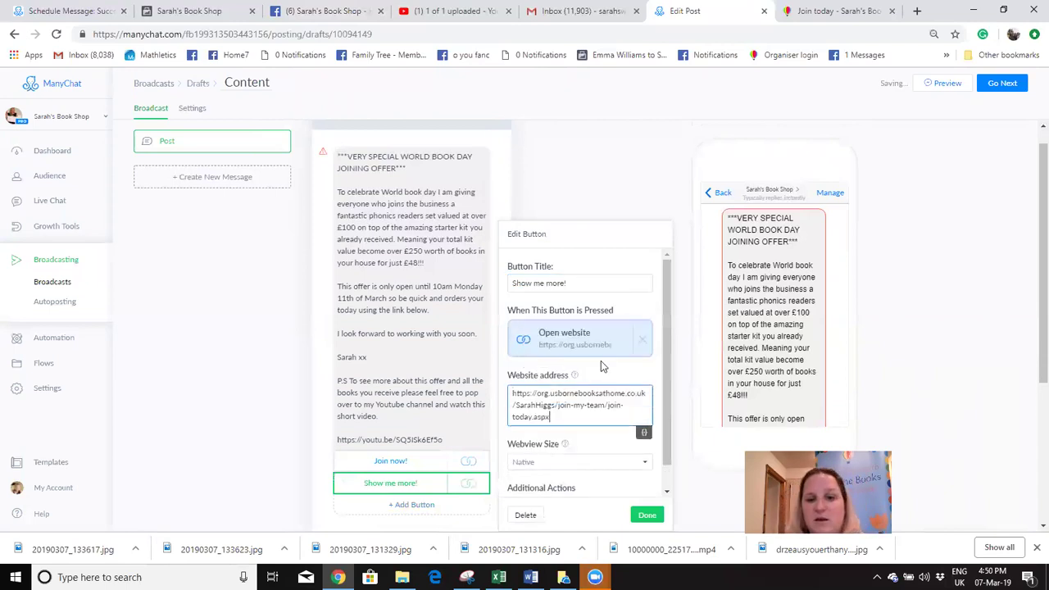
{"action": "left_click", "coordinate": [646, 515]}
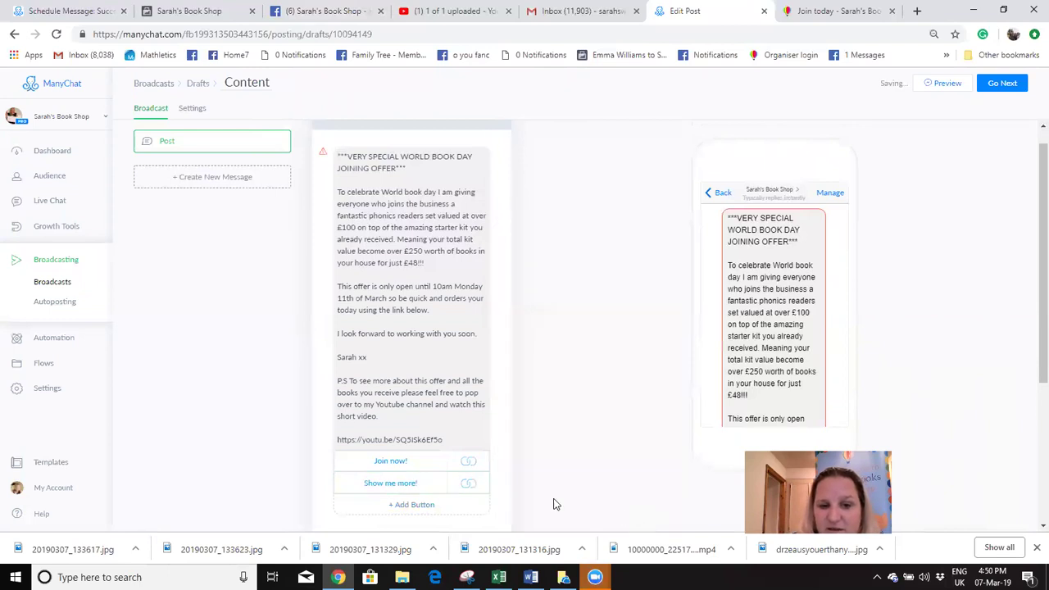
Step: Add an empty image block below the broadcast text and its buttons
{"action": "left_click_drag", "start_coordinate": [1037, 351], "coordinate": [1030, 426]}
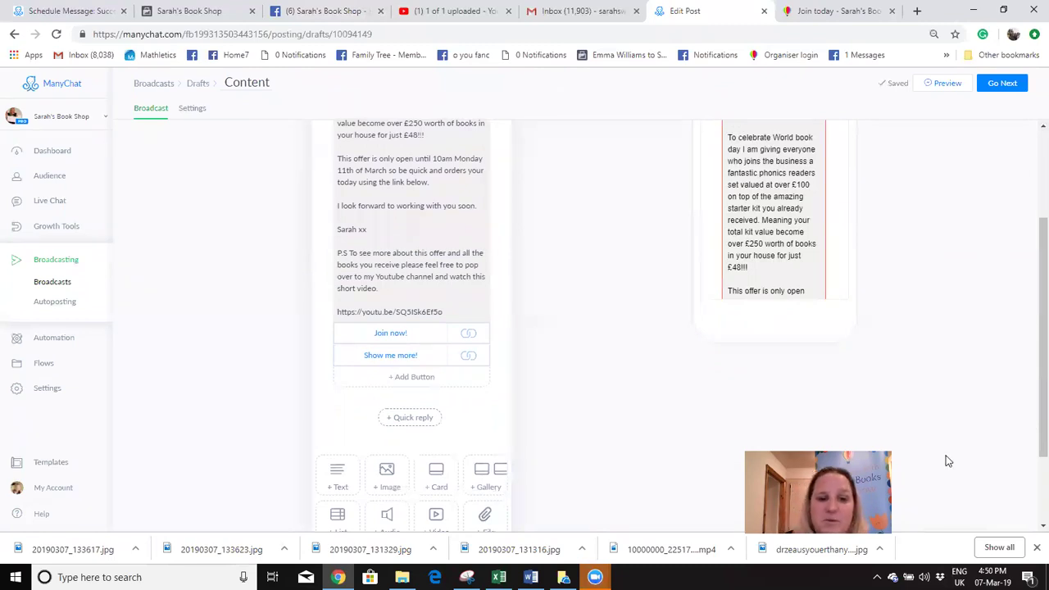
{"action": "left_click", "coordinate": [383, 479]}
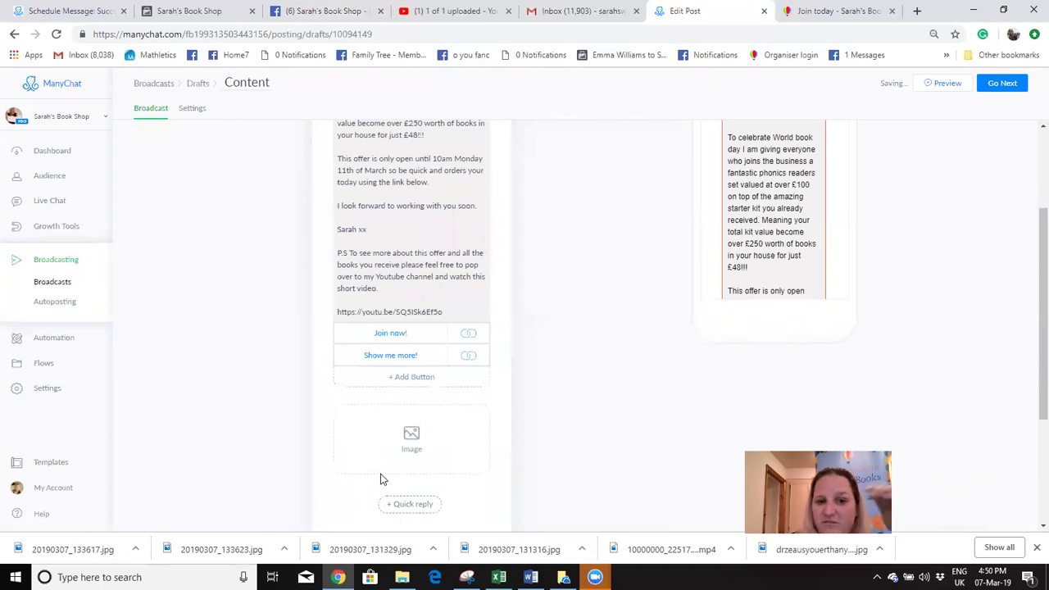
Step: Shorten the P.S. paragraph by removing "feel free to" before "pop over", "short" before "video" and "all" before "the books"
{"action": "left_click", "coordinate": [419, 300]}
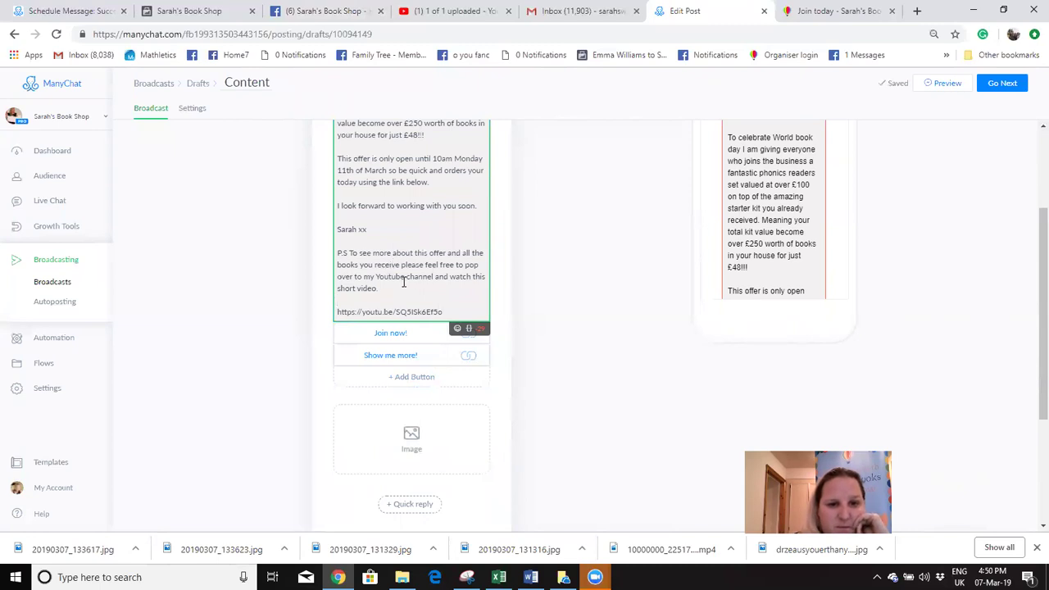
{"action": "left_click_drag", "start_coordinate": [464, 263], "coordinate": [423, 271]}
{"action": "key", "text": "BackSpace"}
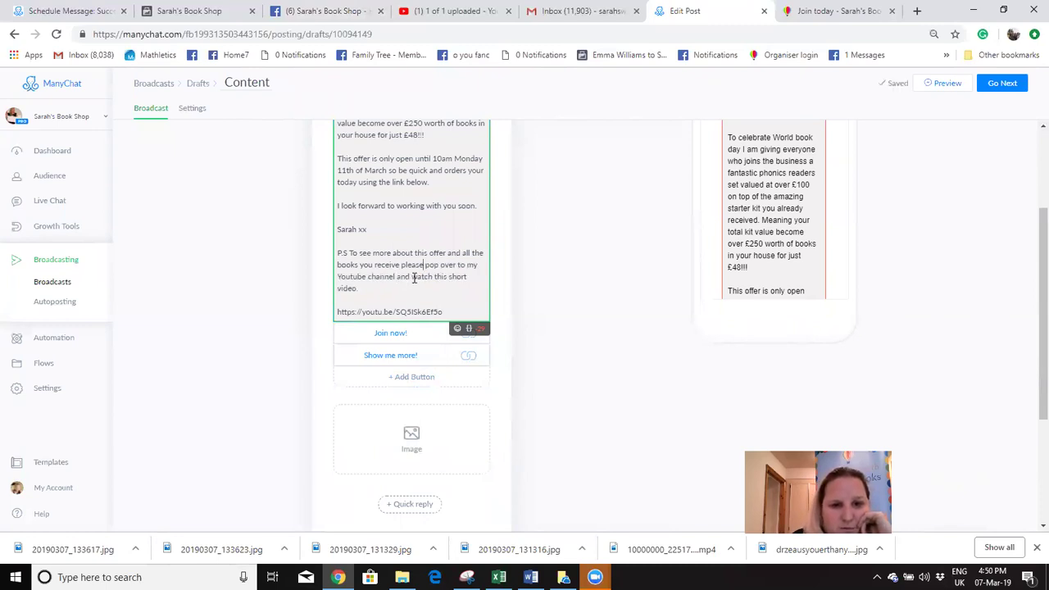
{"action": "left_click", "coordinate": [466, 277]}
{"action": "key", "text": "BackSpace"}
{"action": "key", "text": "BackSpace"}
{"action": "key", "text": "BackSpace"}
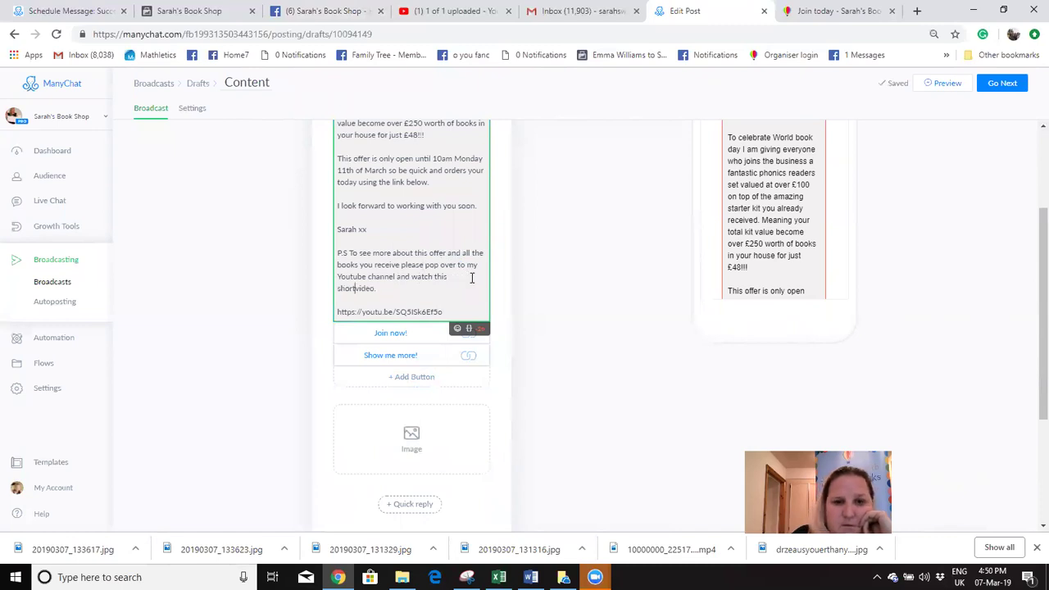
{"action": "key", "text": "BackSpace"}
{"action": "key", "text": "BackSpace"}
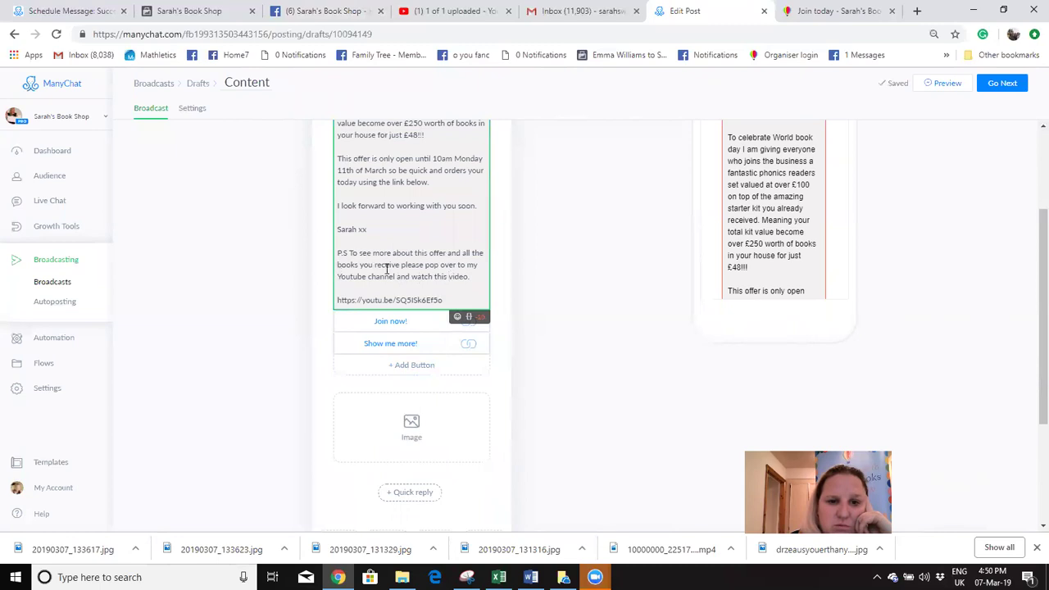
{"action": "double_click", "coordinate": [471, 256]}
{"action": "key", "text": "BackSpace"}
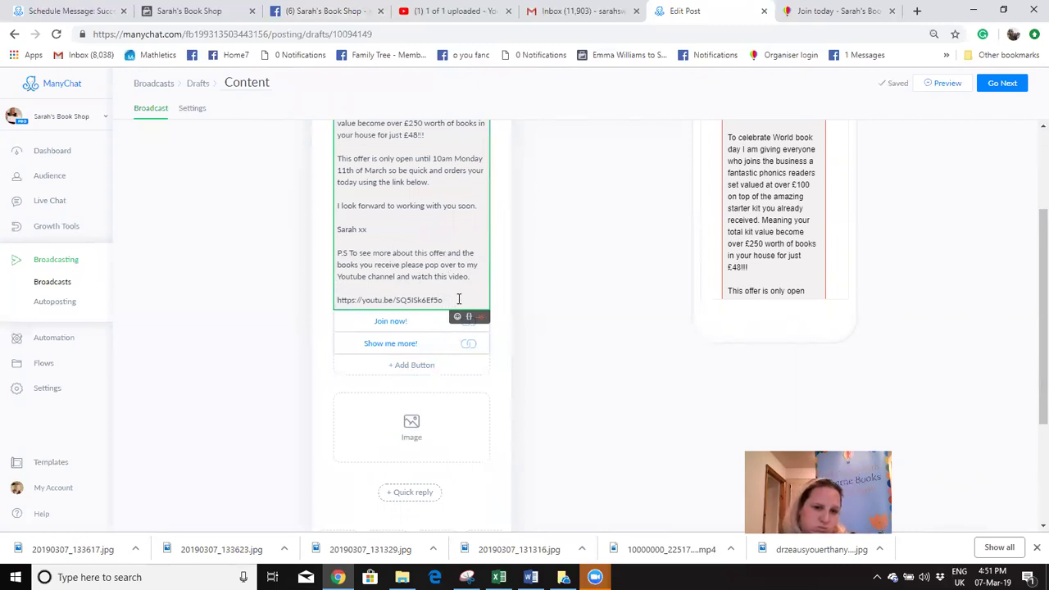
Step: Delete the youtu.be link below the P.S. paragraph and remove one of the blank lines left there
{"action": "left_click_drag", "start_coordinate": [457, 299], "coordinate": [331, 305]}
{"action": "key", "text": "BackSpace"}
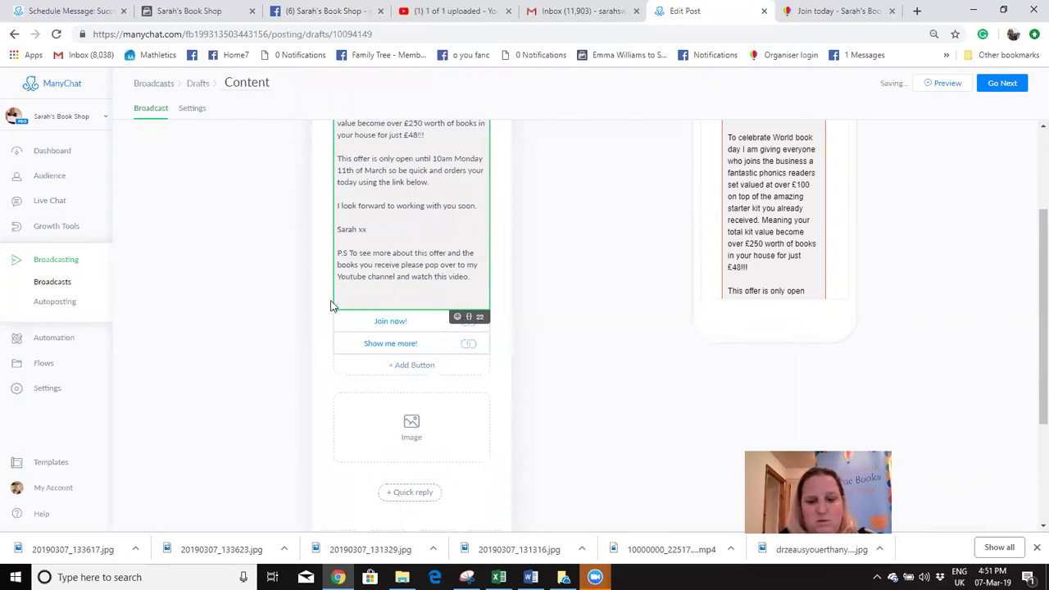
{"action": "key", "text": "BackSpace"}
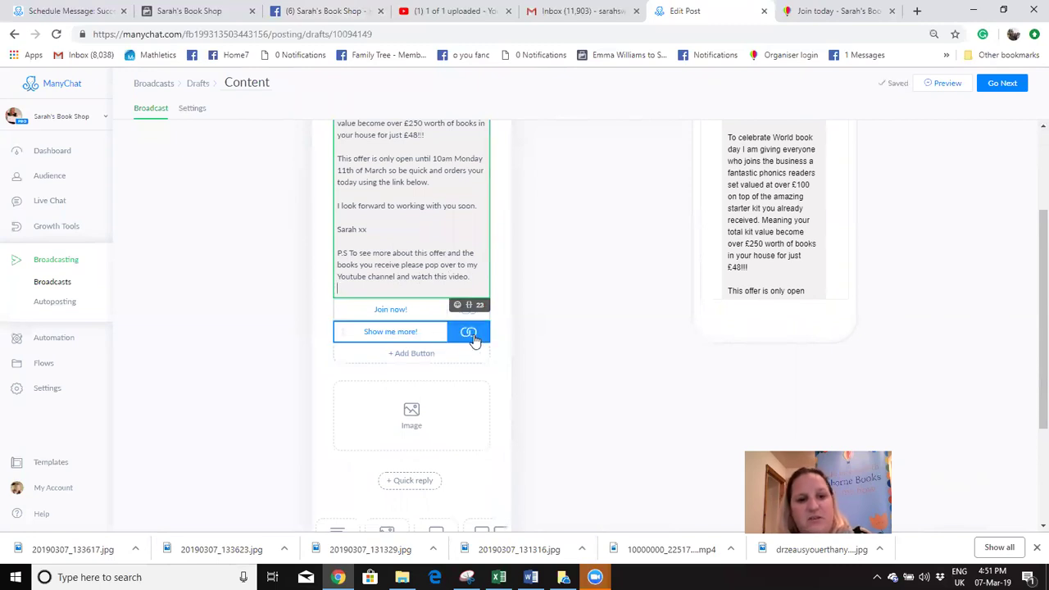
Step: Rename the "Show me more!" button to "Show me the Video!"
{"action": "left_click", "coordinate": [414, 332]}
{"action": "type", "text": "Show me the Video!"}
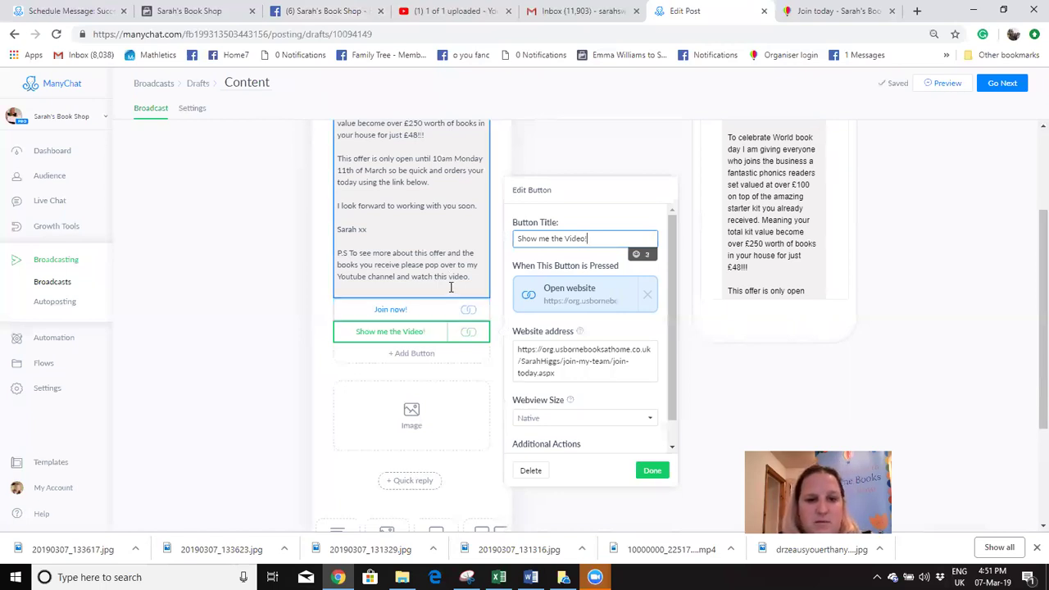
{"action": "left_click", "coordinate": [541, 417]}
Step: Add a third button titled "Tell me more!" that sends a message, and open that attached message for editing
{"action": "left_click", "coordinate": [411, 353]}
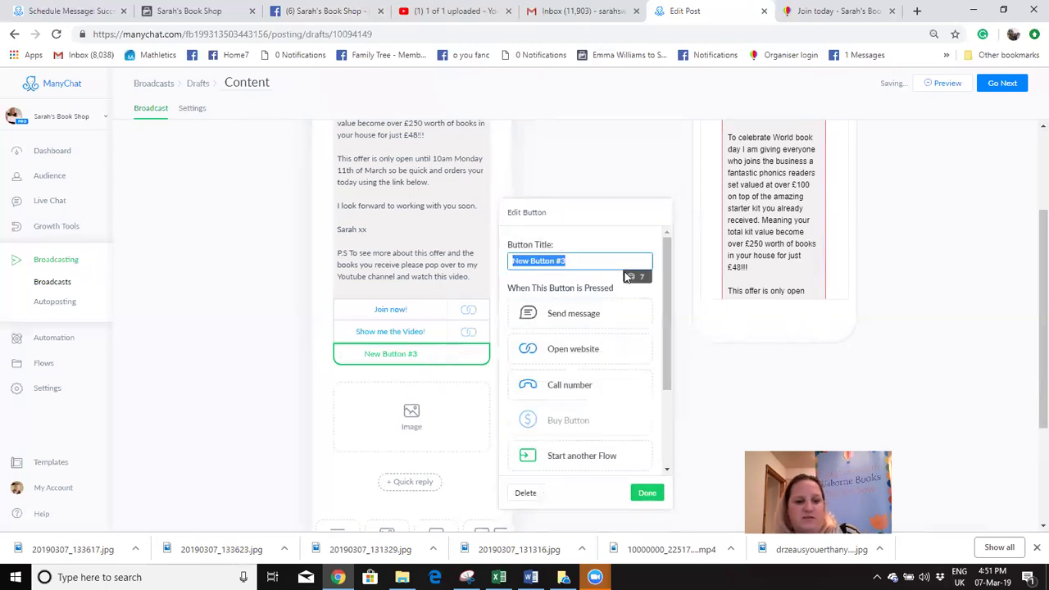
{"action": "type", "text": "Tell me more!"}
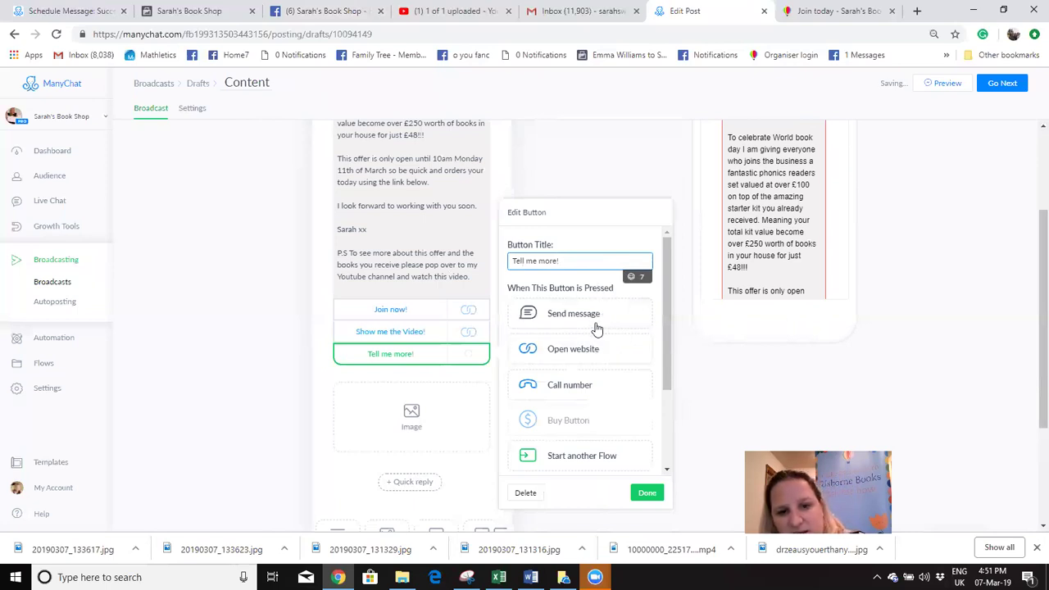
{"action": "left_click", "coordinate": [598, 316]}
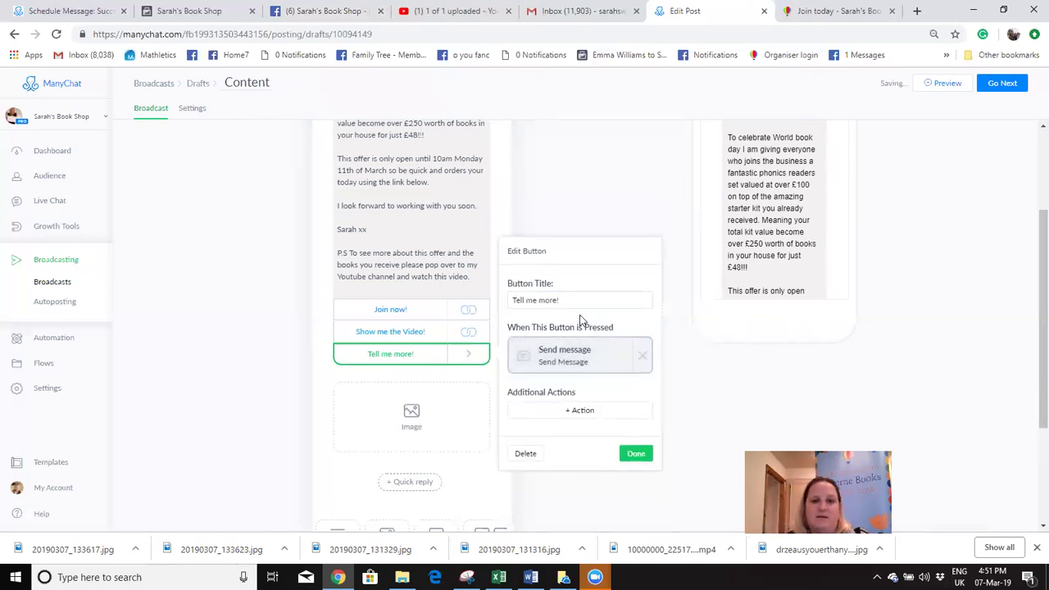
{"action": "left_click", "coordinate": [583, 365]}
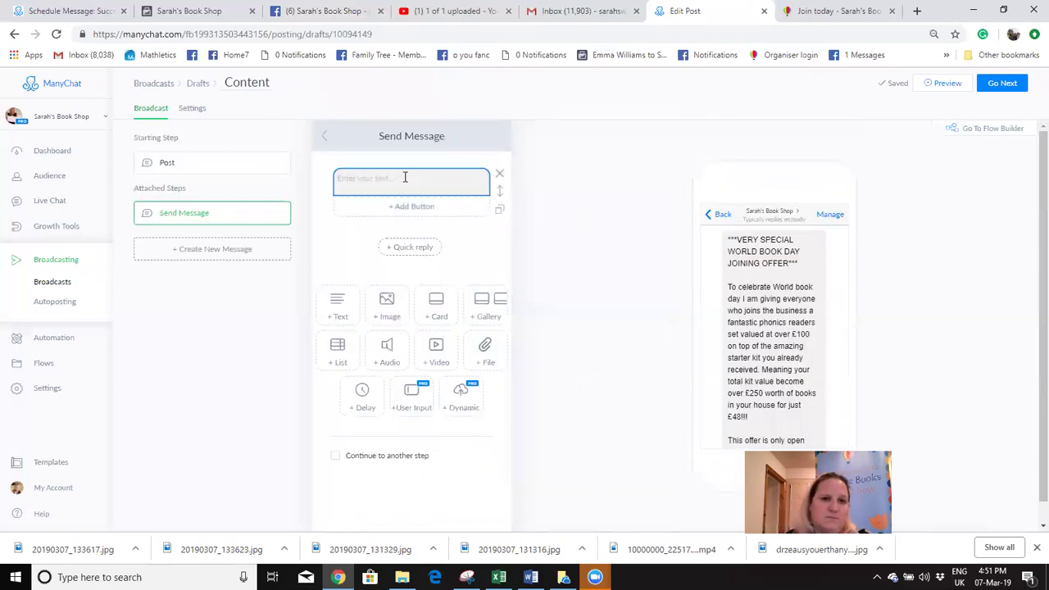
Step: Start the attached message with the greeting "Hi," followed by a blank line
{"action": "left_click", "coordinate": [405, 177]}
{"action": "type", "text": "Hi"}
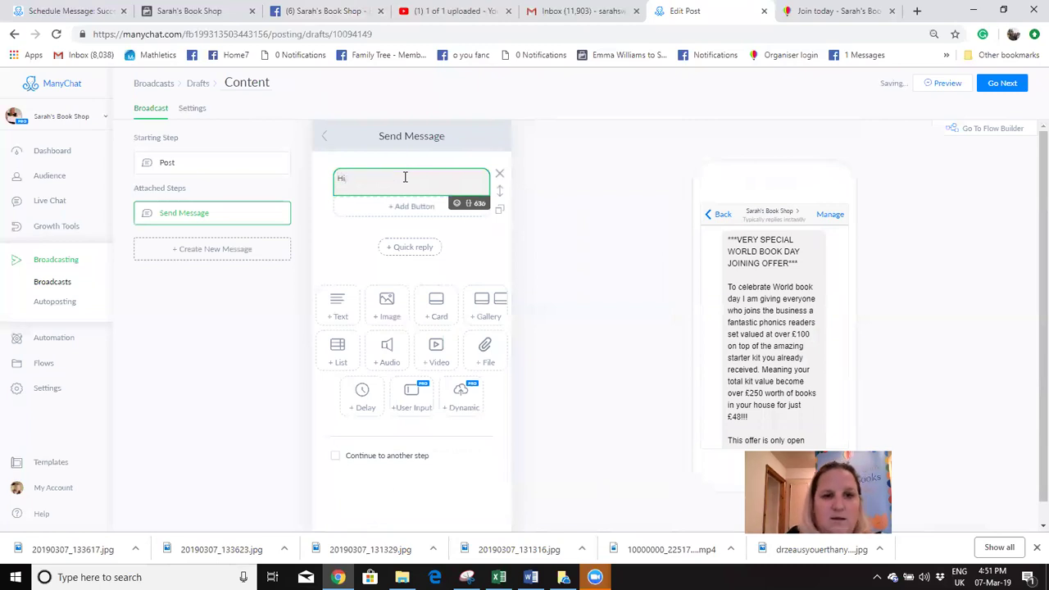
{"action": "type", "text": ", Than yo"}
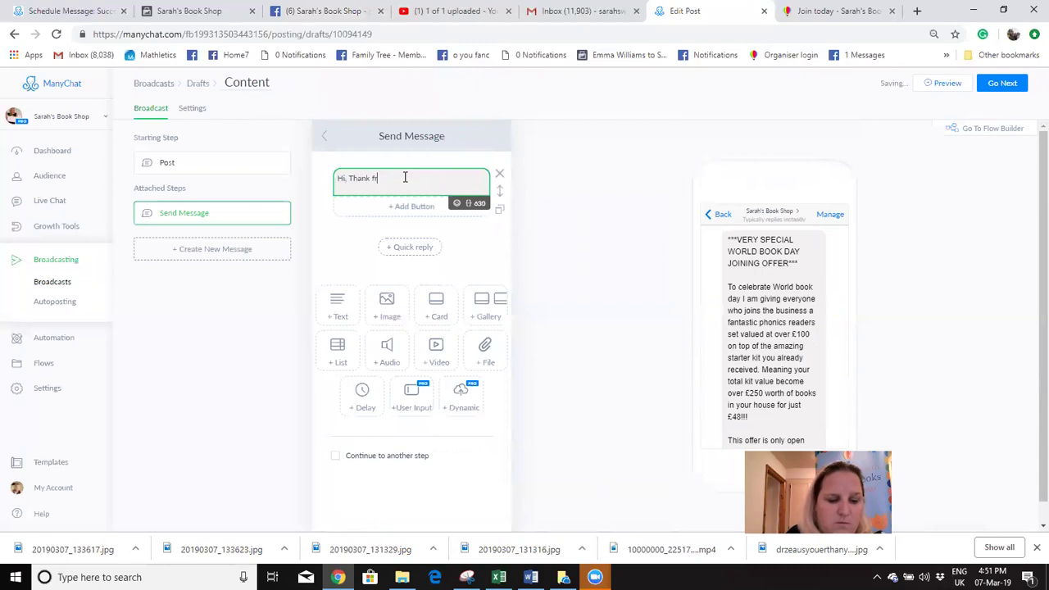
{"action": "key", "text": "BackSpace"}
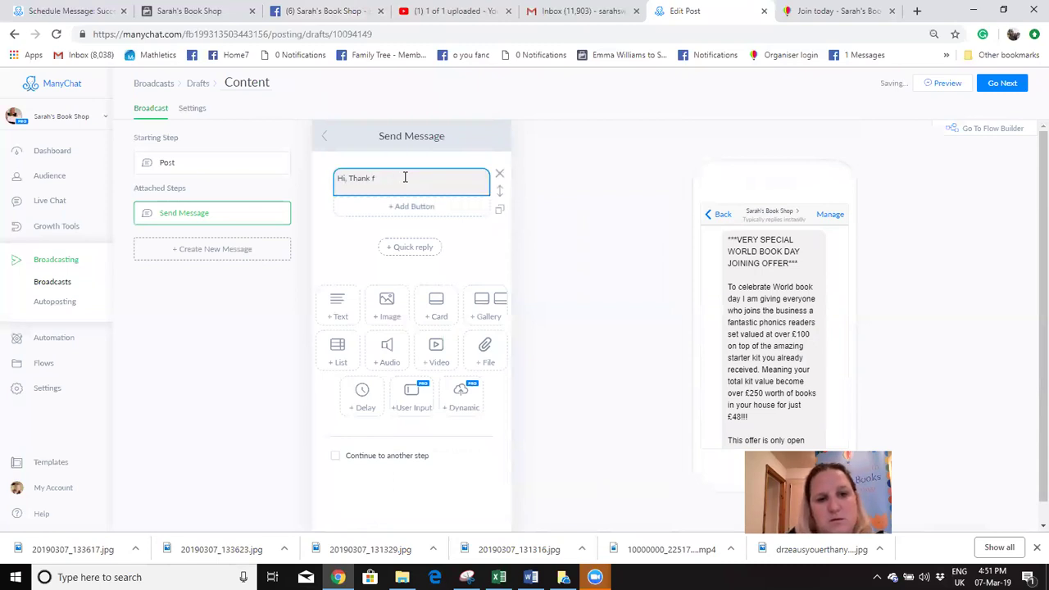
{"action": "left_click", "coordinate": [405, 177]}
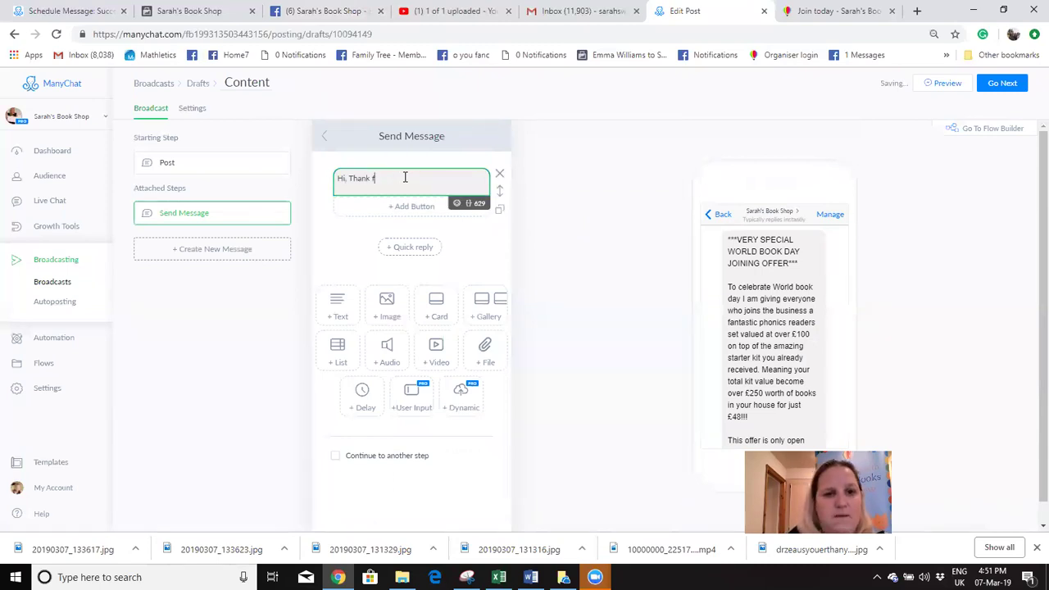
{"action": "key", "text": "Return"}
{"action": "key", "text": "Return"}
Step: Write "Thank you for wanting to find out more about our exciting world book day offer." below the greeting
{"action": "type", "text": "Thank you"}
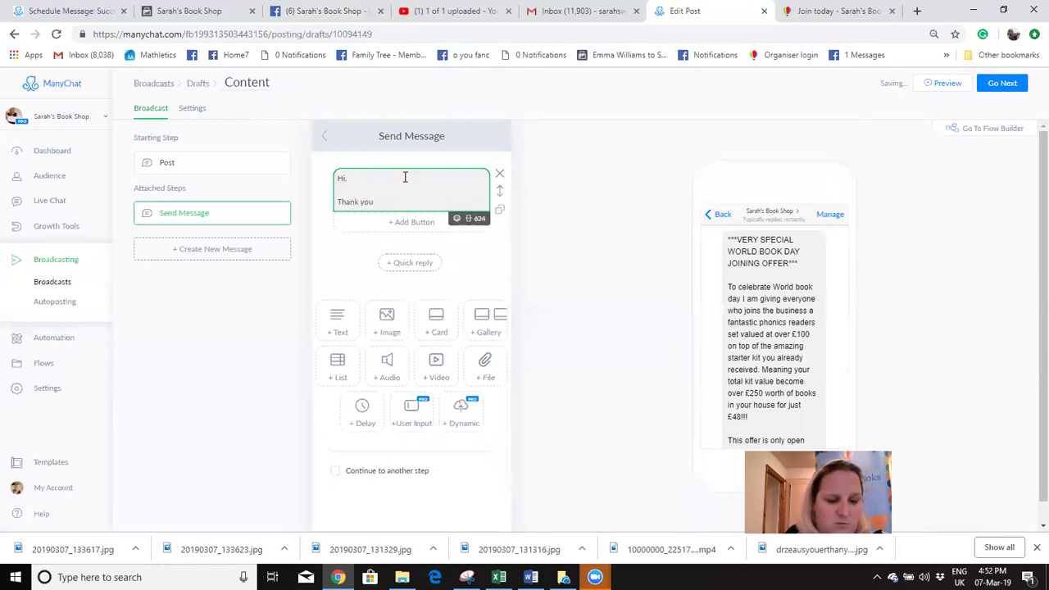
{"action": "type", "text": " for wanting to find out more abo"}
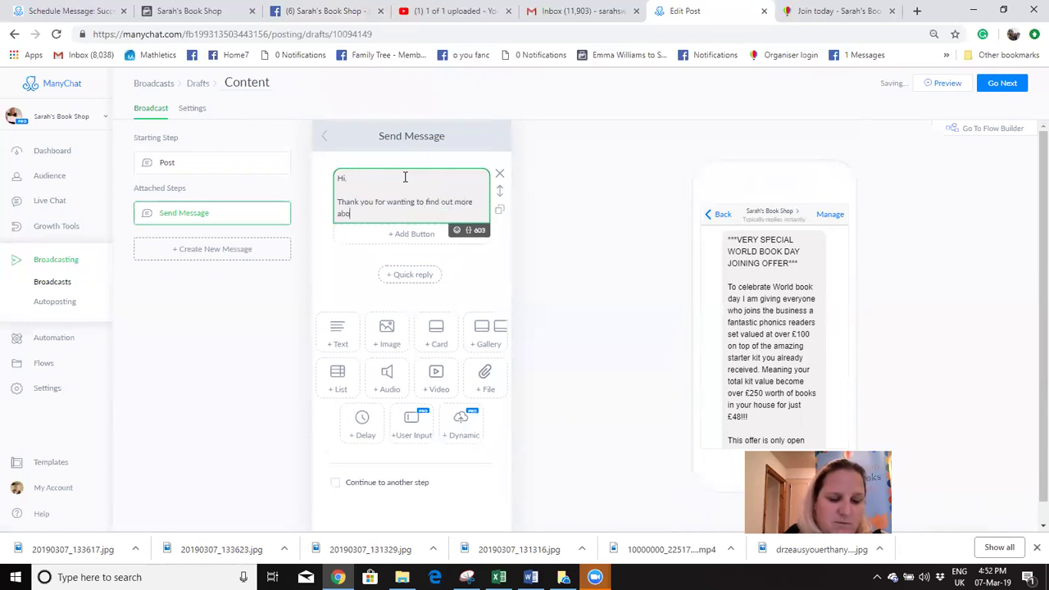
{"action": "type", "text": "ut our ex"}
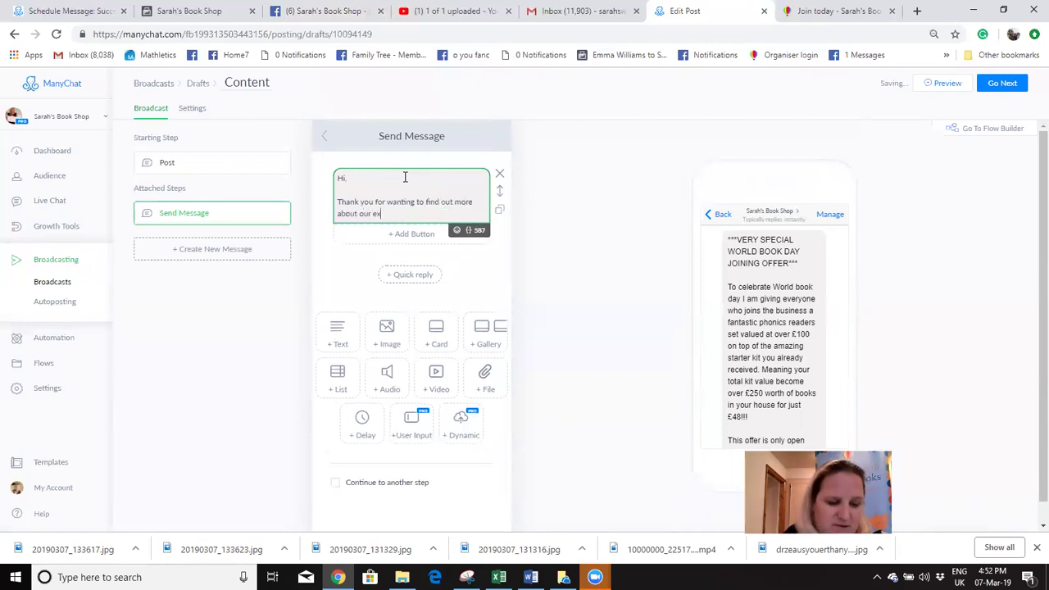
{"action": "type", "text": "citin"}
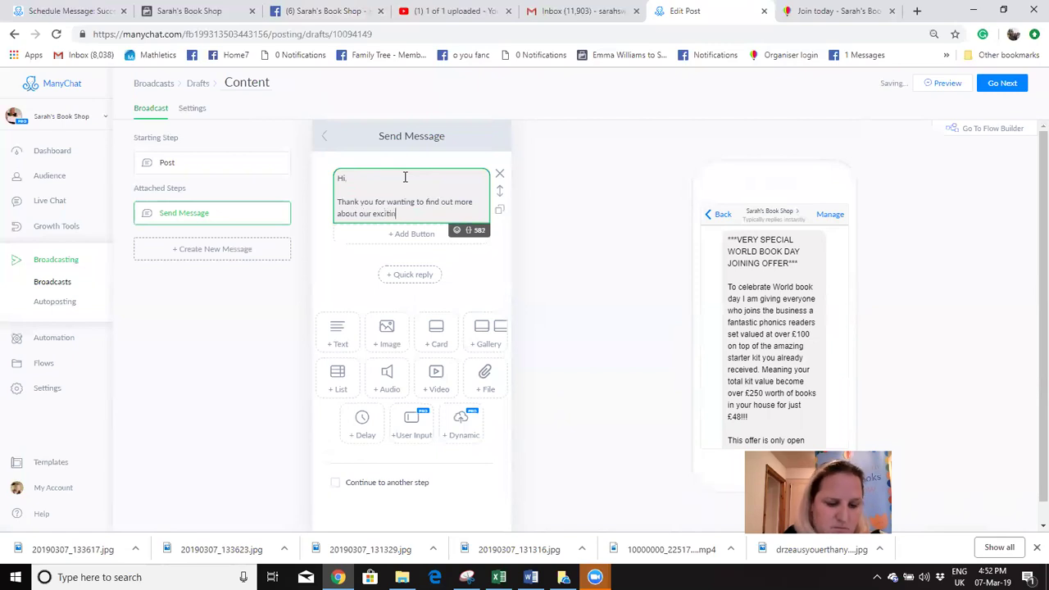
{"action": "type", "text": "g world b"}
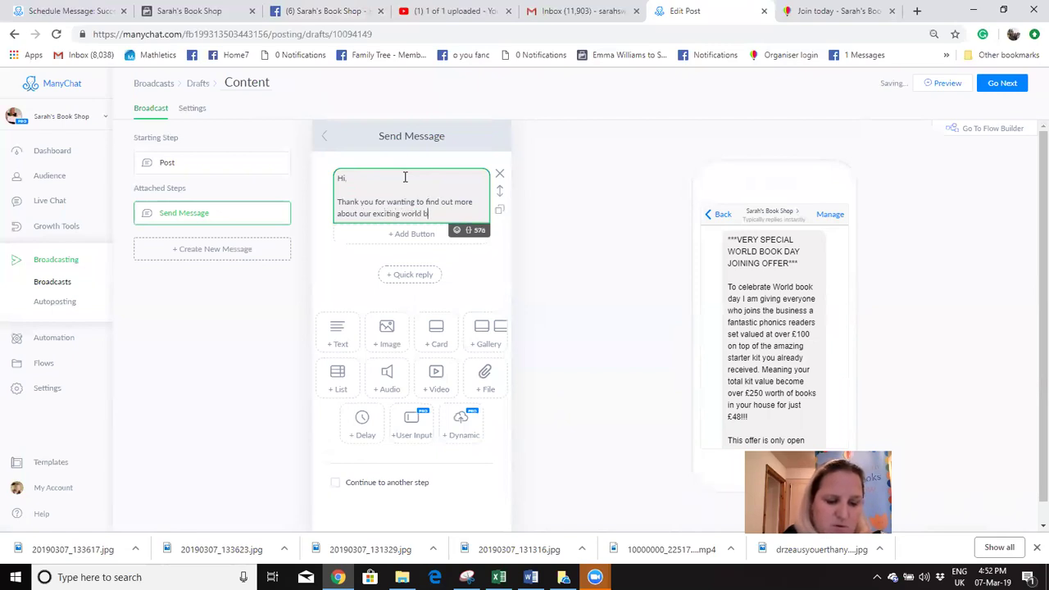
{"action": "type", "text": "ook day offer."}
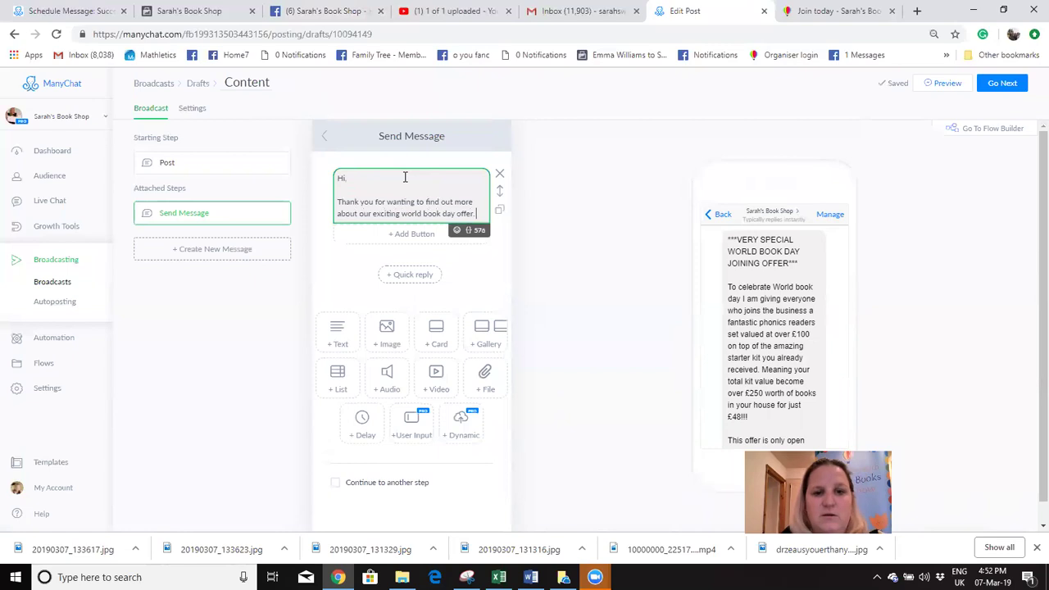
Step: Add "I will be in touch shortly with some more information." and sign off with the sender's first name and "xx"
{"action": "type", "text": " I will be in touch shortly w"}
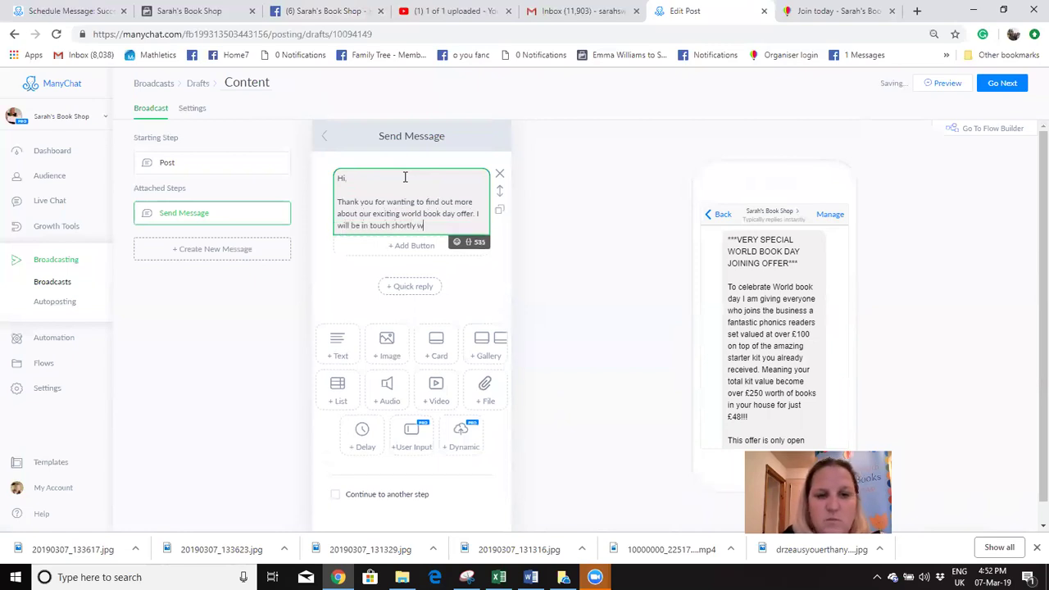
{"action": "type", "text": "ith "}
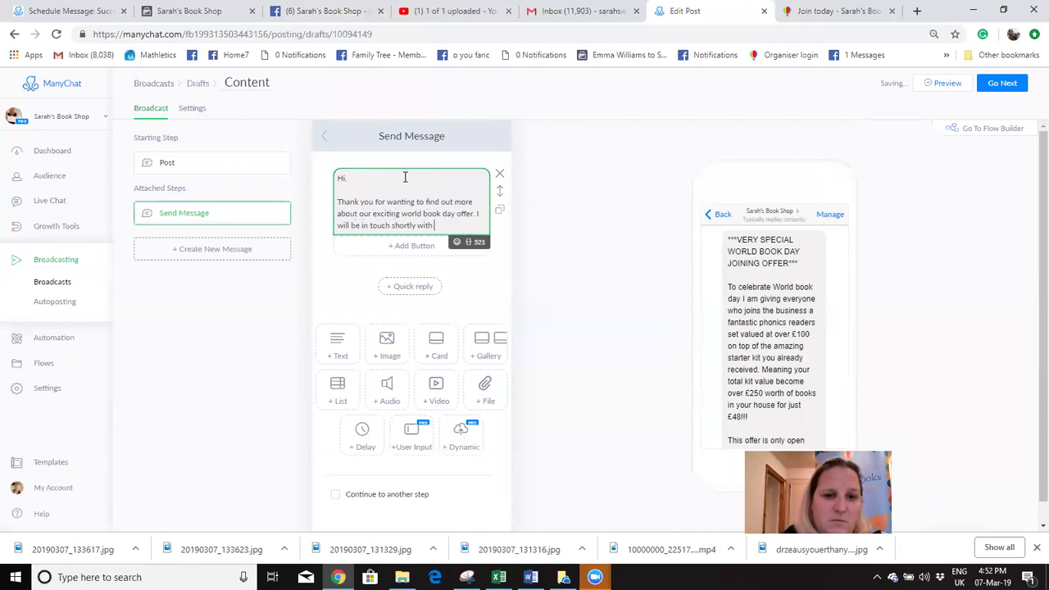
{"action": "type", "text": "some more information."}
{"action": "key", "text": "Return"}
{"action": "key", "text": "Return"}
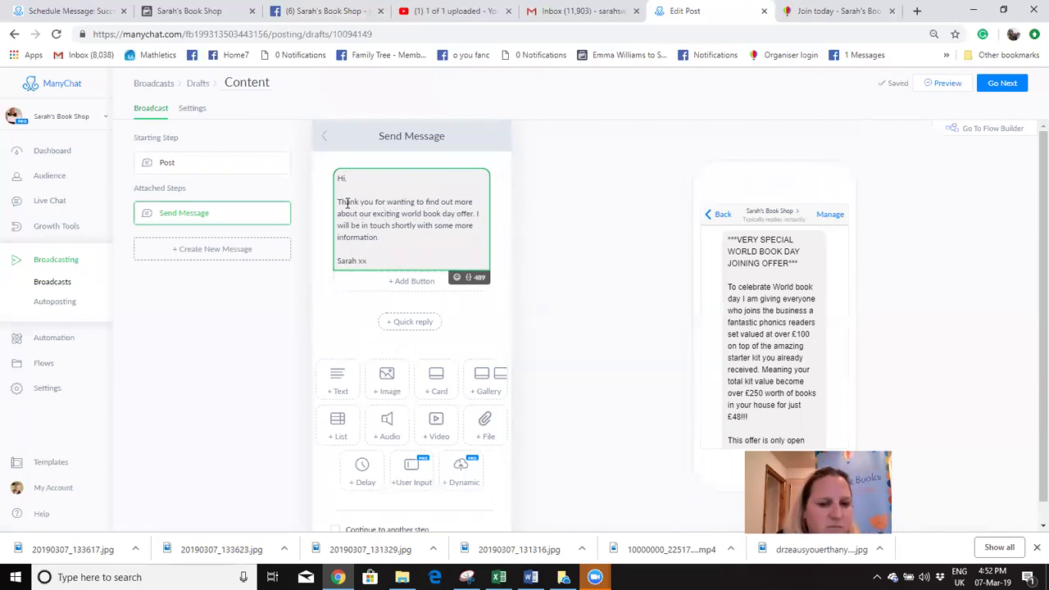
{"action": "left_click", "coordinate": [367, 177]}
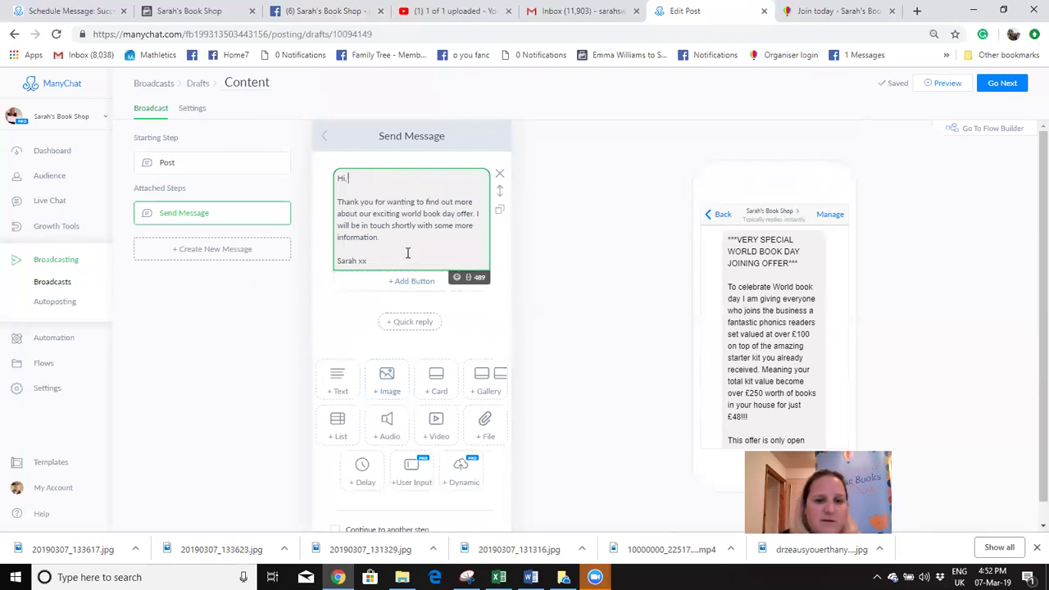
Step: Return to the Post starting step and upload the picture 20190307_131329 from Downloads into the image block below its buttons
{"action": "mouse_move", "coordinate": [1029, 190]}
{"action": "left_mouse_down"}
{"action": "mouse_move", "coordinate": [1023, 273]}
{"action": "mouse_move", "coordinate": [1032, 178]}
{"action": "left_mouse_up"}
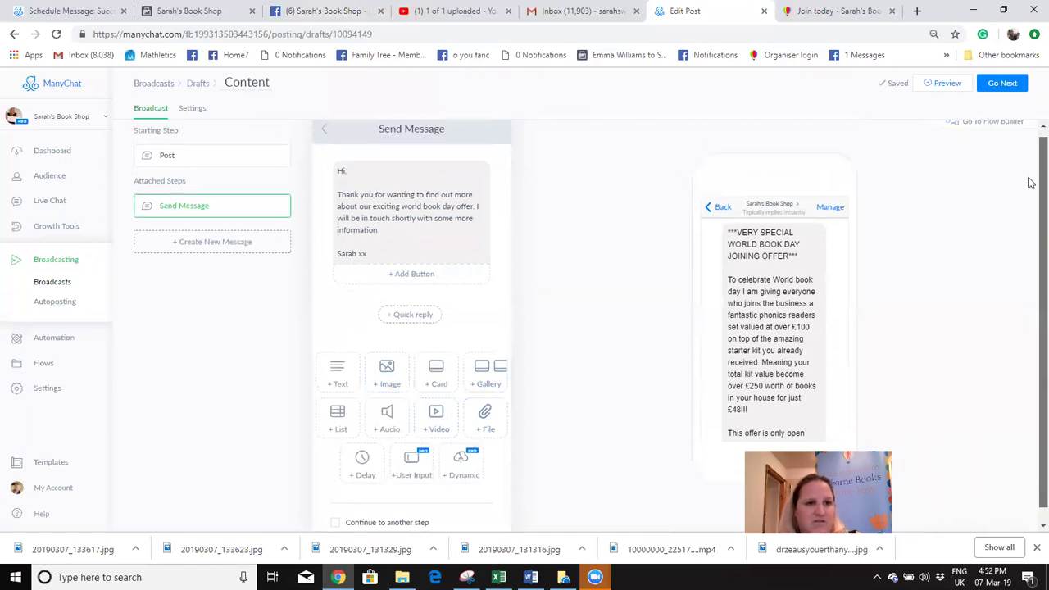
{"action": "left_click", "coordinate": [185, 164]}
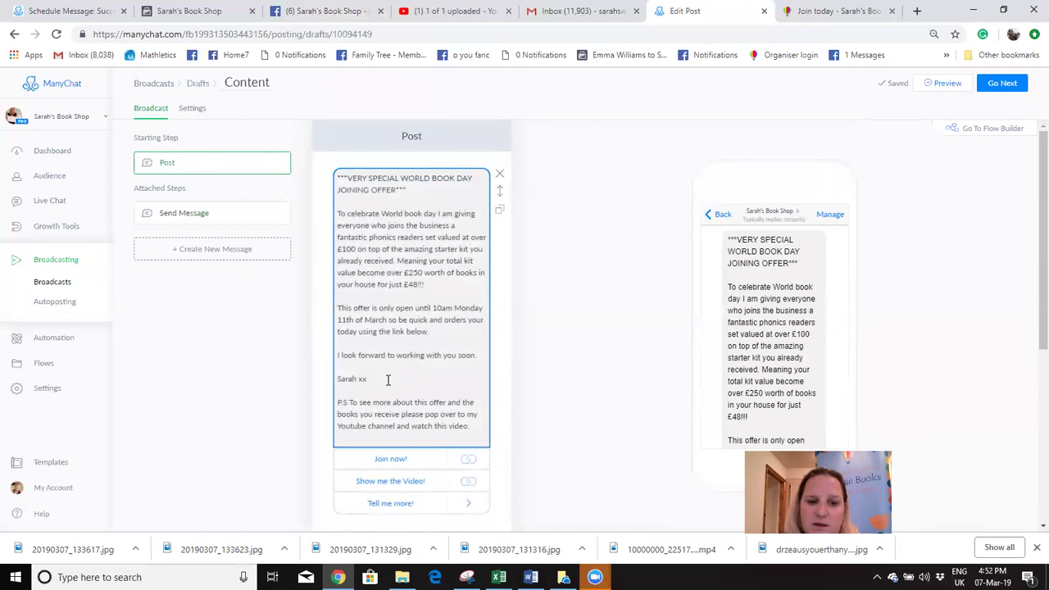
{"action": "left_click_drag", "start_coordinate": [1042, 270], "coordinate": [1034, 410]}
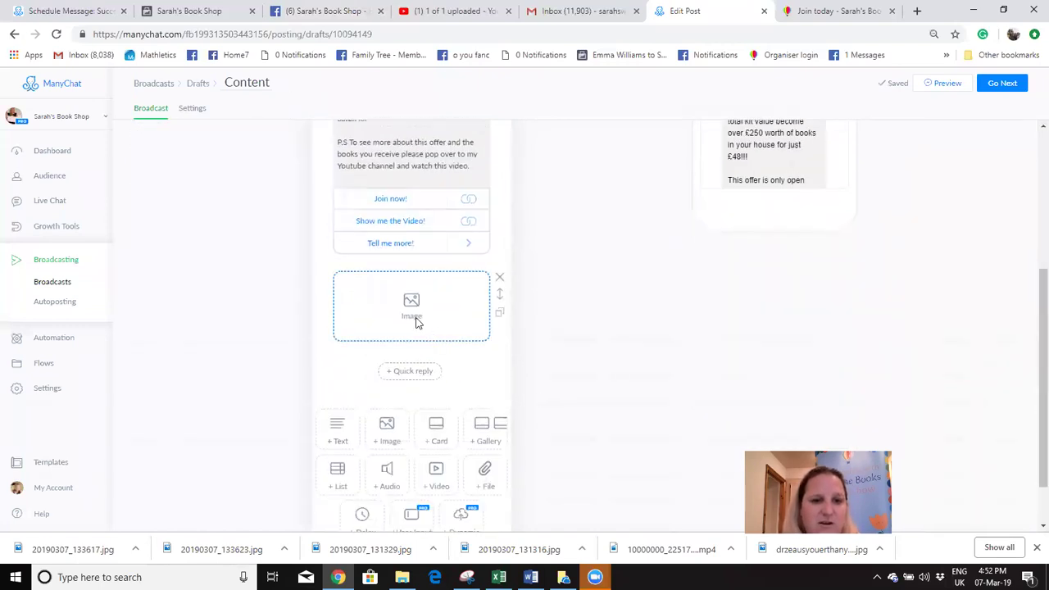
{"action": "left_click", "coordinate": [413, 315]}
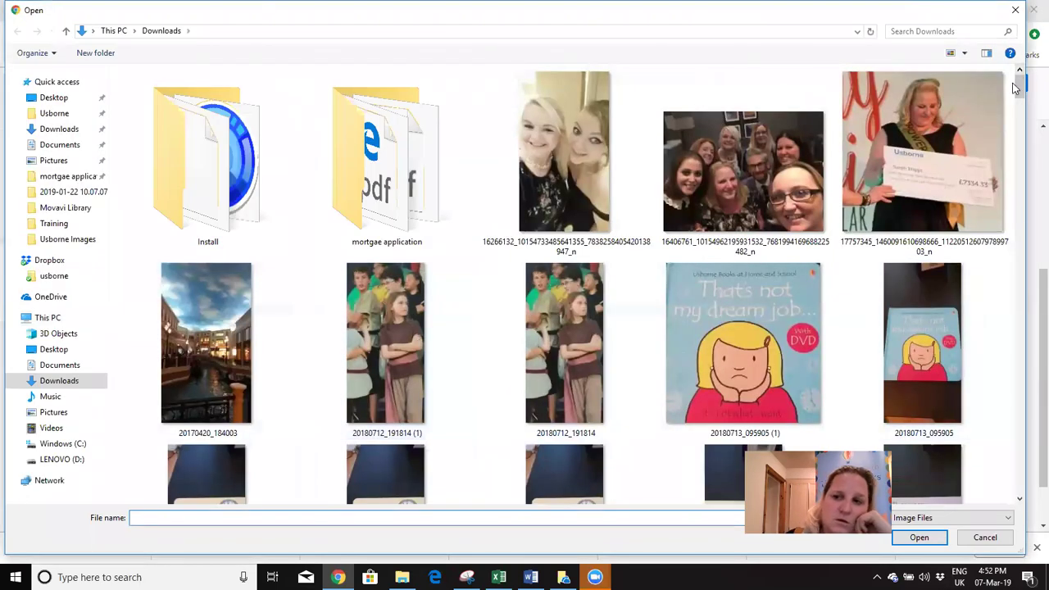
{"action": "left_click_drag", "start_coordinate": [1017, 85], "coordinate": [1010, 165]}
{"action": "scroll", "coordinate": [1011, 164], "scroll_direction": "up", "scroll_amount": 20}
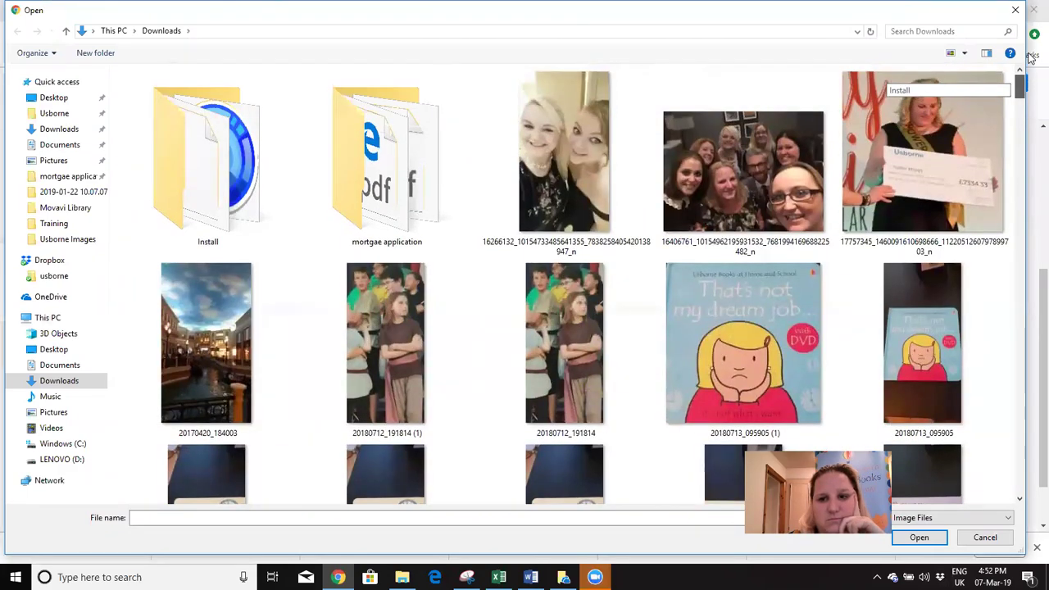
{"action": "left_click_drag", "start_coordinate": [1030, 90], "coordinate": [1030, 152]}
{"action": "scroll", "coordinate": [977, 197], "scroll_direction": "down", "scroll_amount": 5}
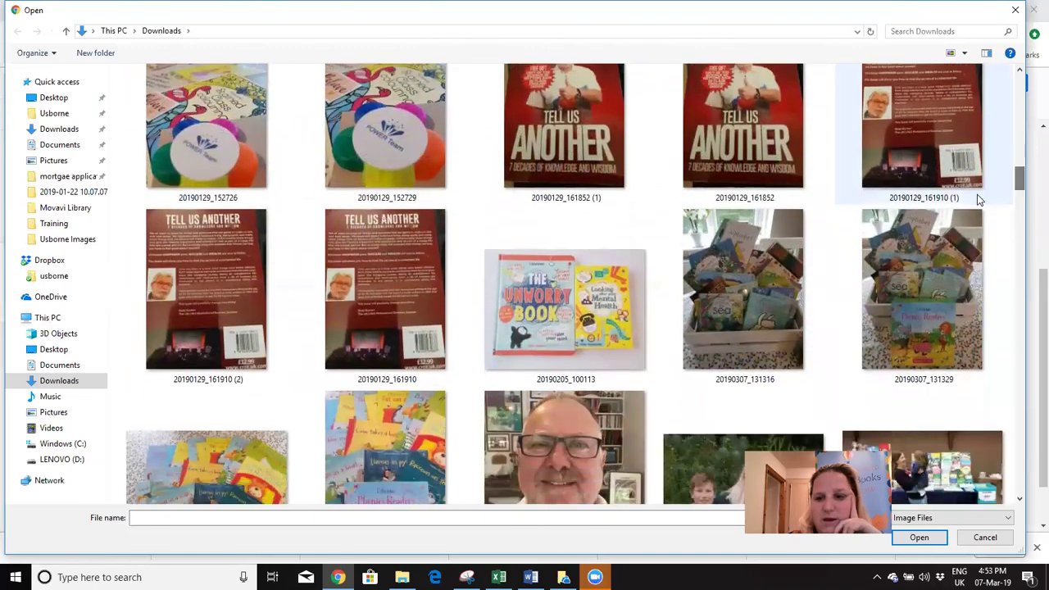
{"action": "left_click", "coordinate": [911, 304]}
{"action": "left_click", "coordinate": [918, 537]}
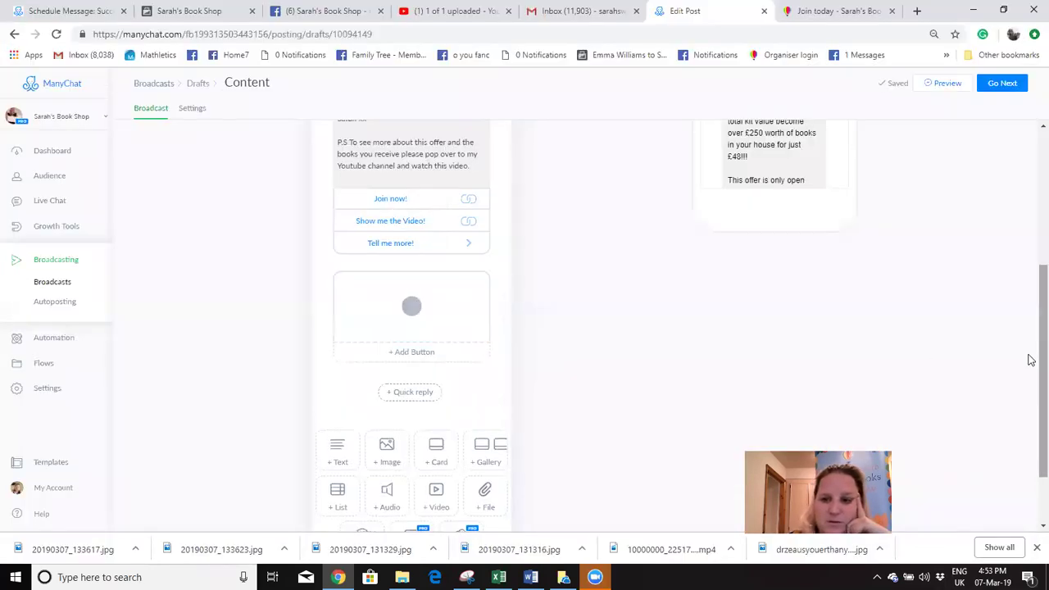
Step: Change "joins the business" to "joins this business" in the post's first paragraph
{"action": "left_click_drag", "start_coordinate": [1030, 358], "coordinate": [1030, 223]}
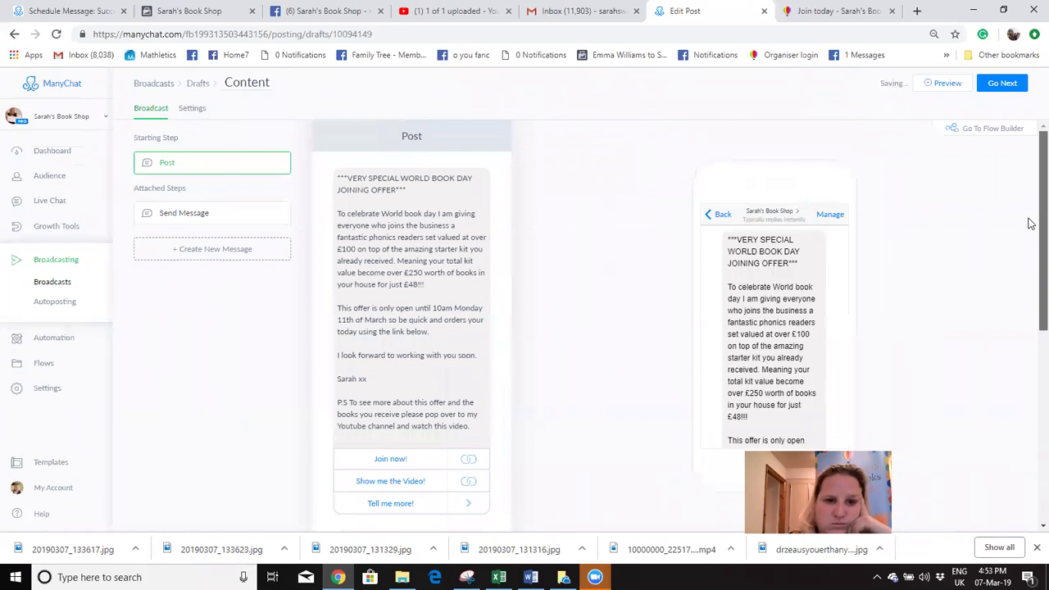
{"action": "left_click", "coordinate": [437, 223]}
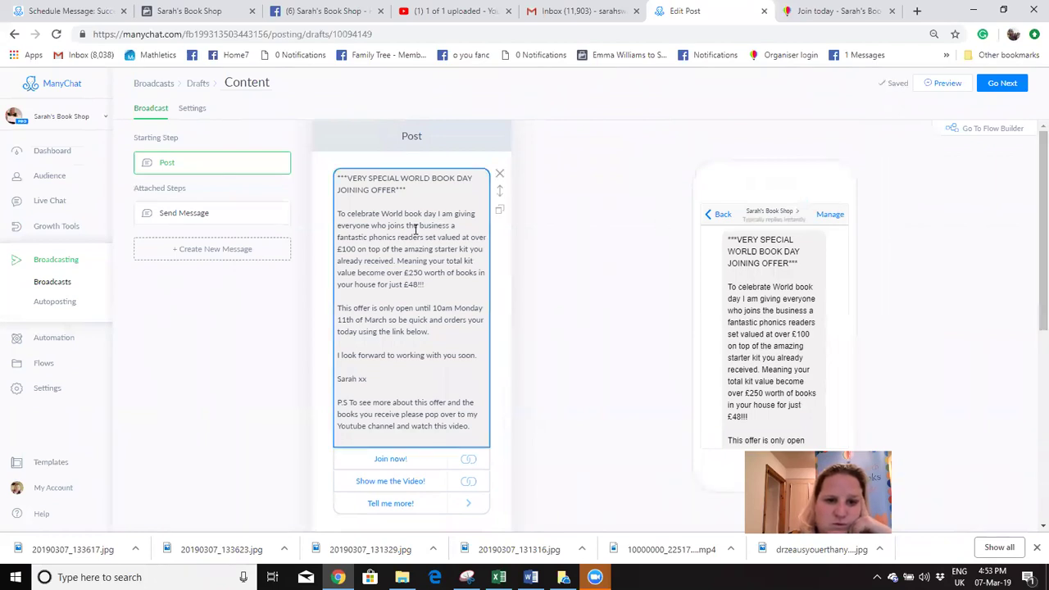
{"action": "left_click", "coordinate": [420, 227]}
{"action": "key", "text": "BackSpace"}
{"action": "type", "text": "is"}
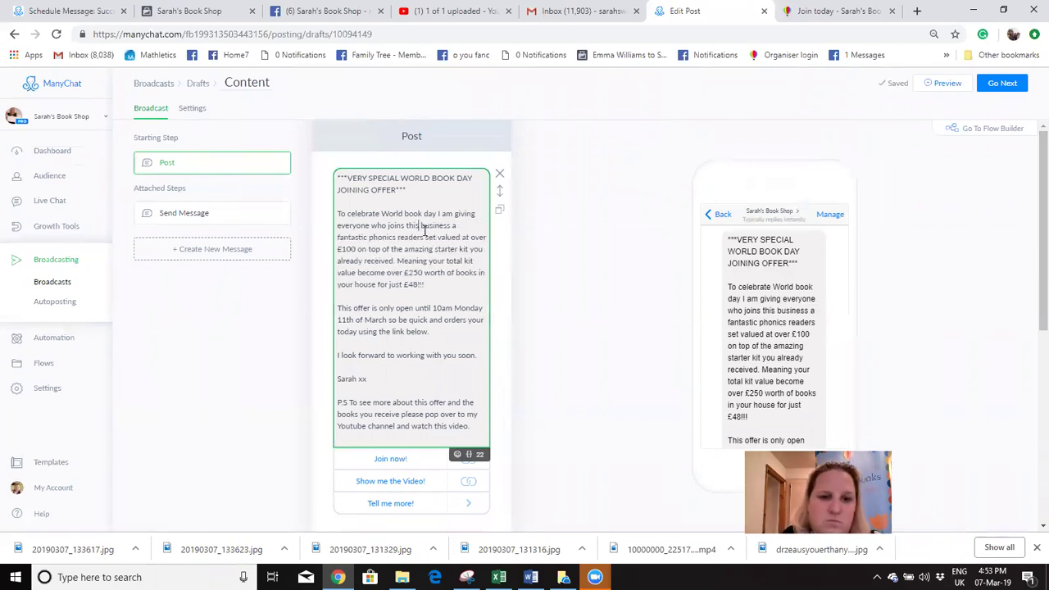
Step: Try the word "Usborne" in place of "this" before "business", and restore "this"
{"action": "key", "text": "BackSpace"}
{"action": "key", "text": "BackSpace"}
{"action": "key", "text": "BackSpace"}
{"action": "key", "text": "BackSpace"}
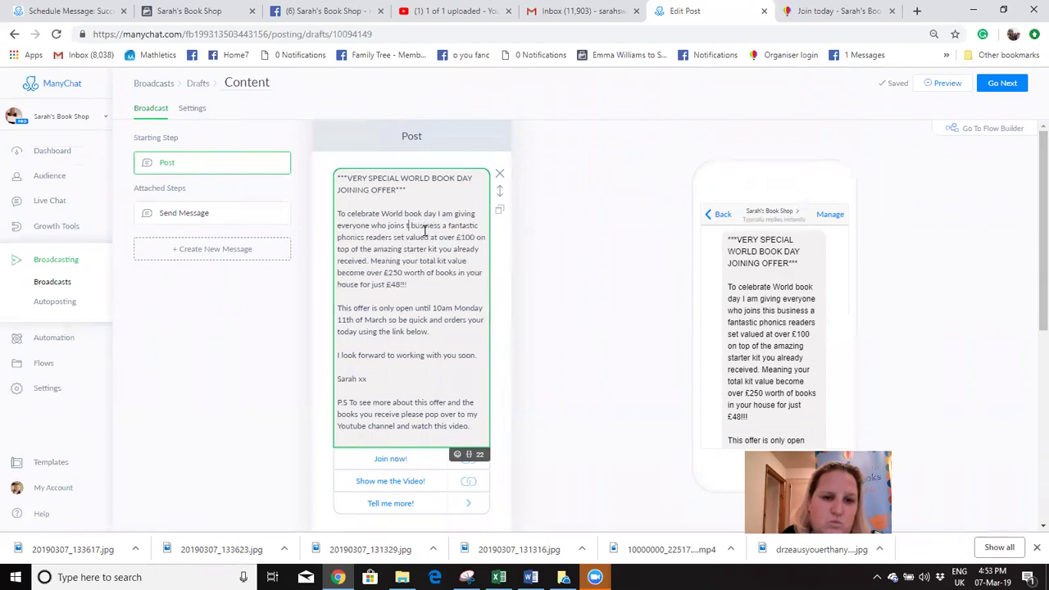
{"action": "type", "text": "Usbonre"}
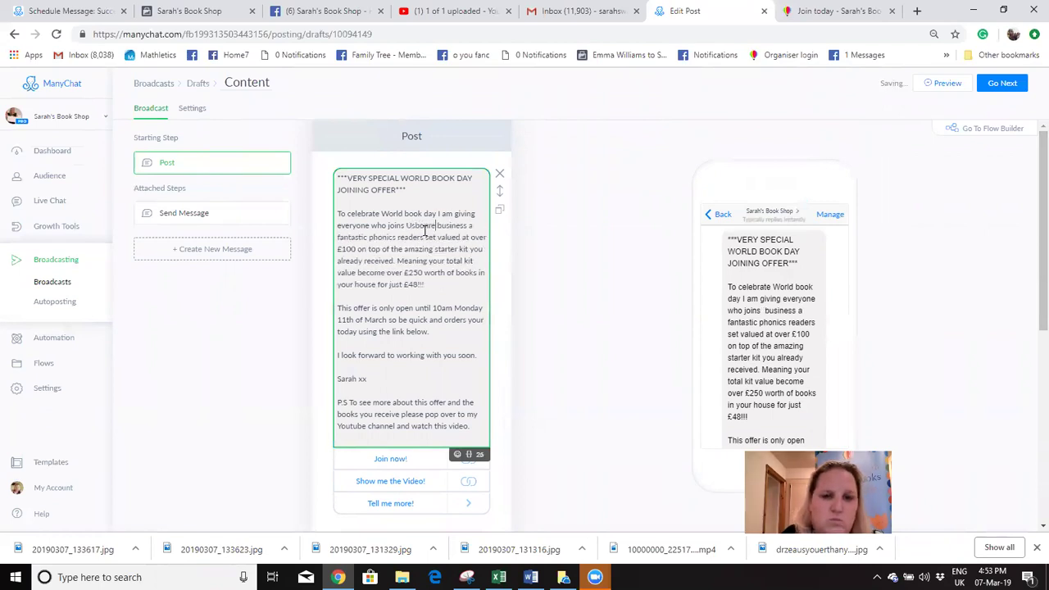
{"action": "key", "text": "BackSpace"}
{"action": "key", "text": "BackSpace"}
{"action": "key", "text": "BackSpace"}
{"action": "key", "text": "BackSpace"}
{"action": "key", "text": "BackSpace"}
{"action": "key", "text": "BackSpace"}
{"action": "key", "text": "BackSpace"}
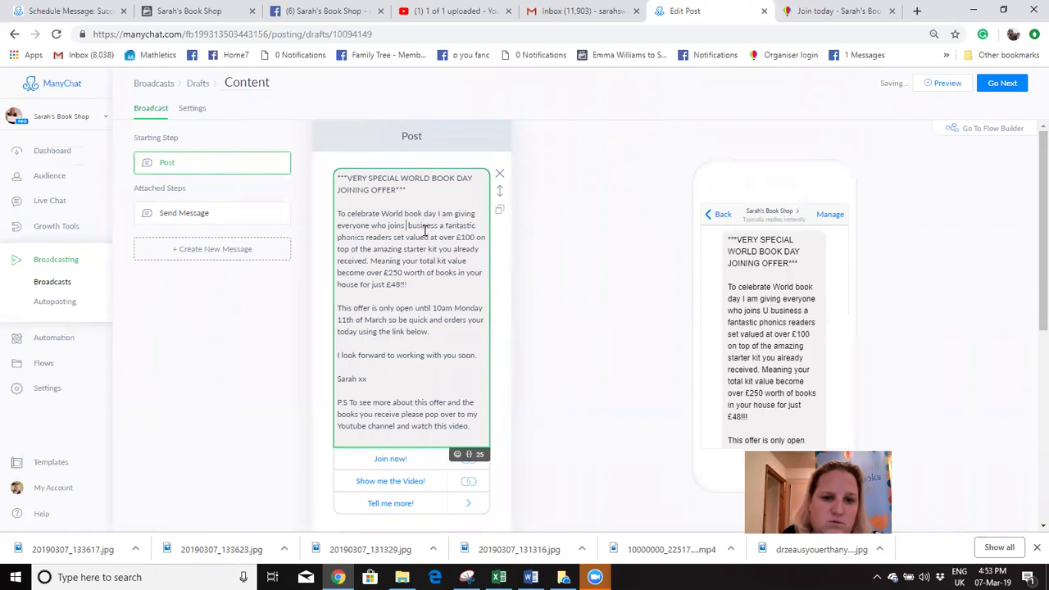
{"action": "type", "text": "this"}
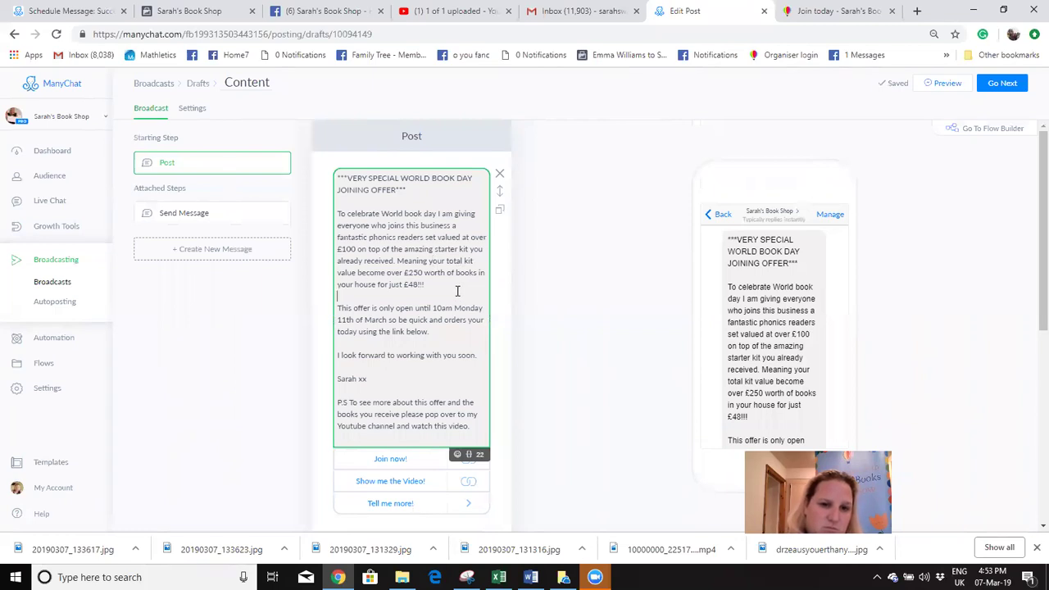
Step: Correct "become" to "becomes" in the sentence about the total kit value
{"action": "left_click", "coordinate": [386, 272]}
{"action": "type", "text": "s"}
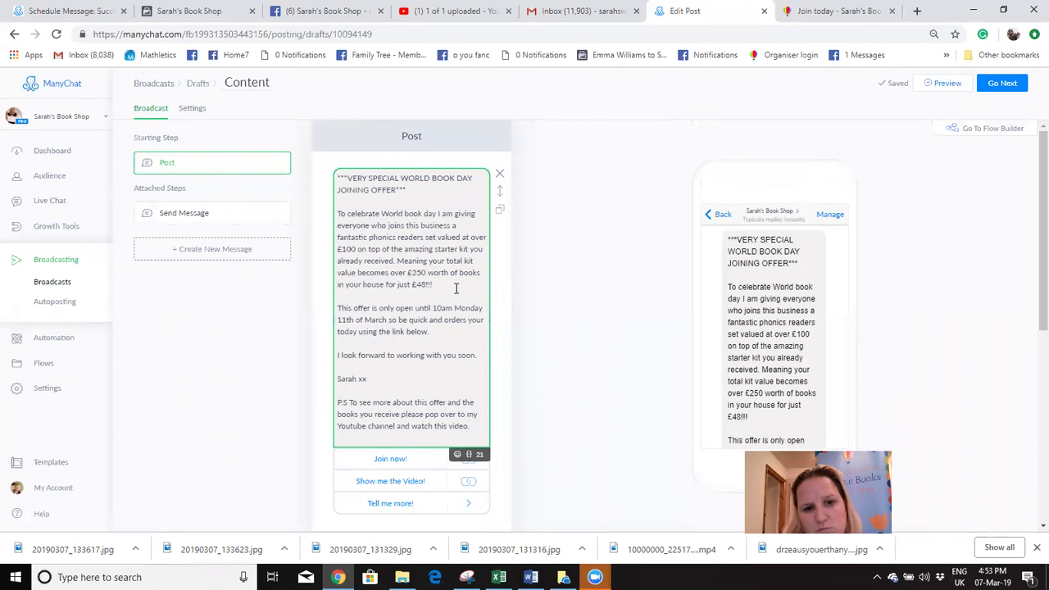
{"action": "left_click", "coordinate": [452, 288]}
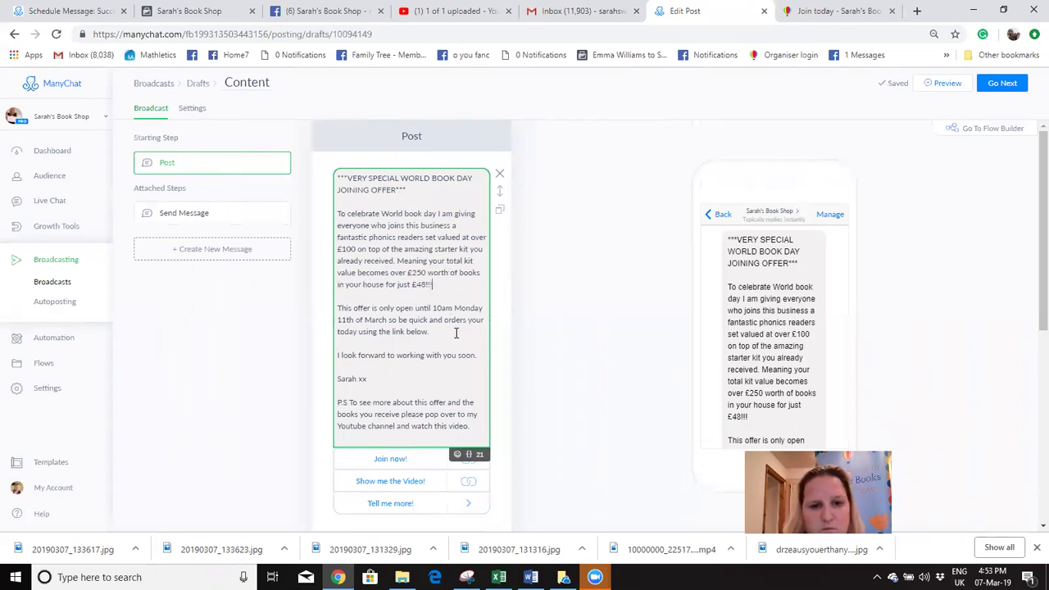
Step: Reword the end of the P.S. paragraph to "watch the video linked below."
{"action": "left_click", "coordinate": [435, 374]}
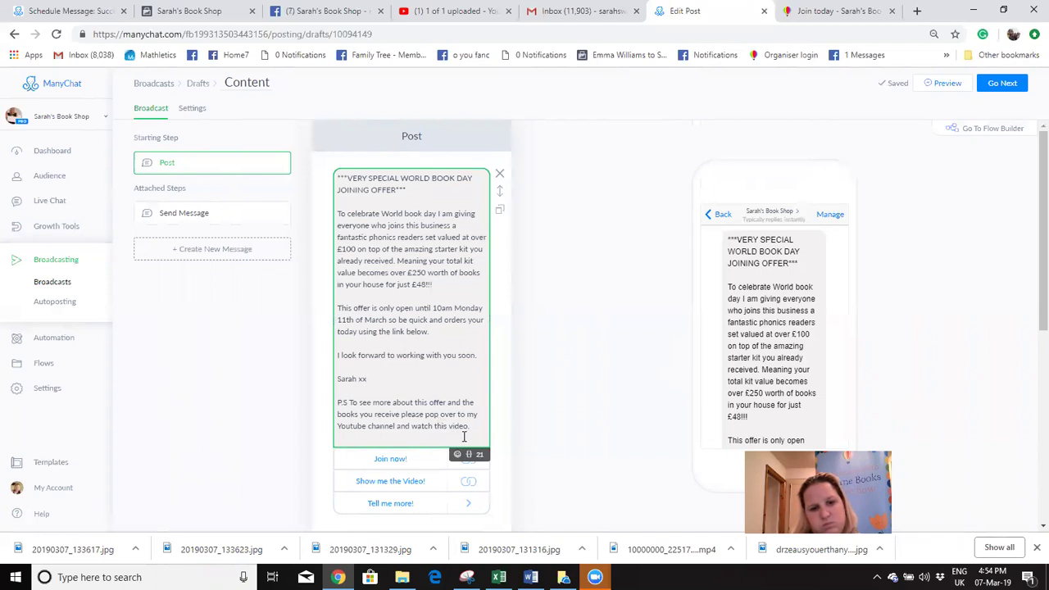
{"action": "key", "text": "BackSpace"}
{"action": "key", "text": "BackSpace"}
{"action": "key", "text": "BackSpace"}
{"action": "key", "text": "BackSpace"}
{"action": "type", "text": "e"}
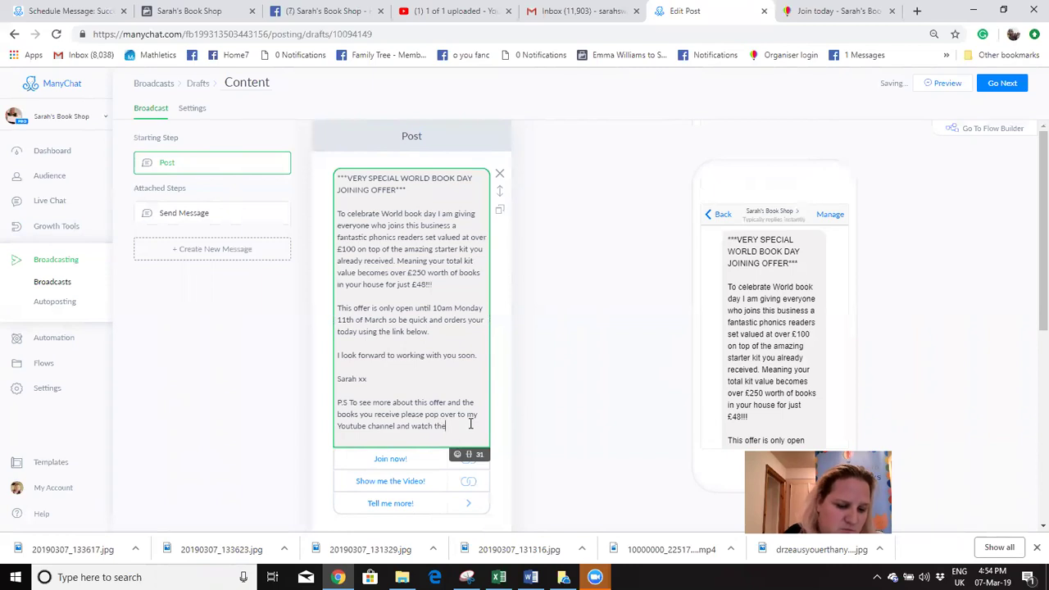
{"action": "type", "text": " video linked below."}
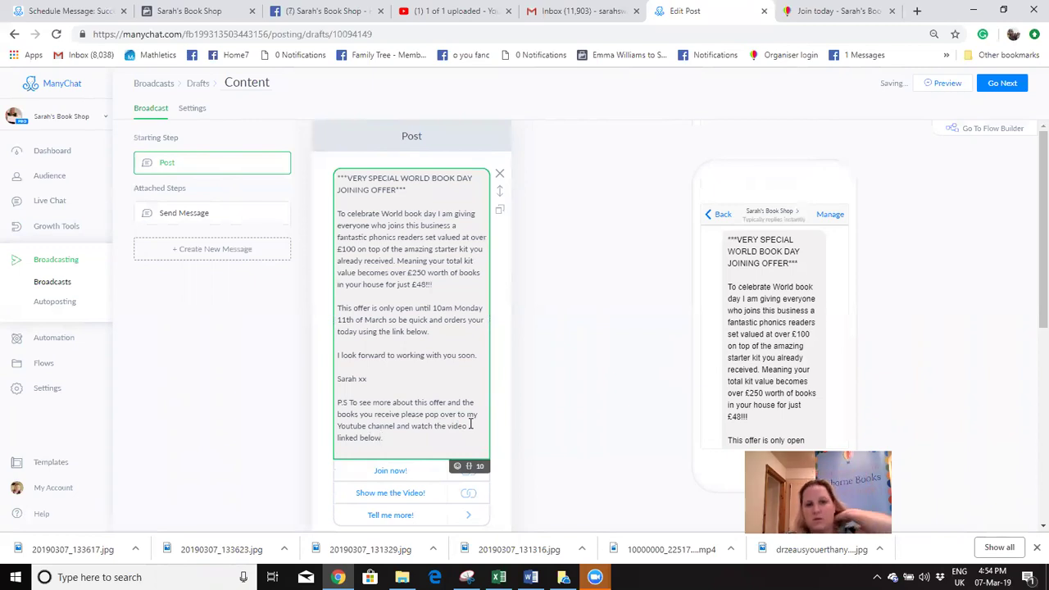
{"action": "left_click_drag", "start_coordinate": [1029, 247], "coordinate": [1027, 349]}
{"action": "mouse_move", "coordinate": [417, 408]}
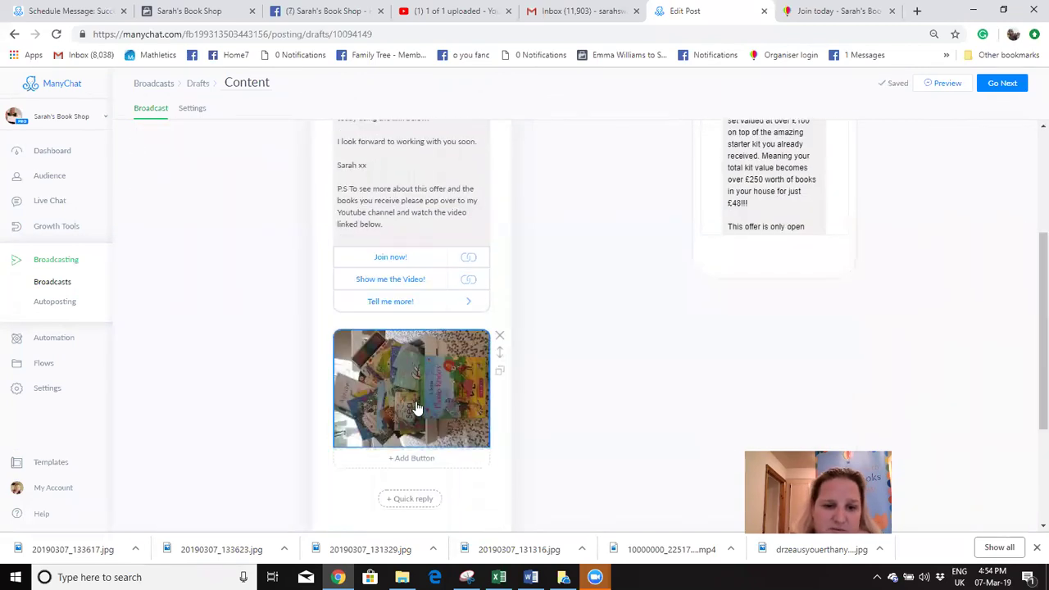
{"action": "left_click", "coordinate": [474, 350]}
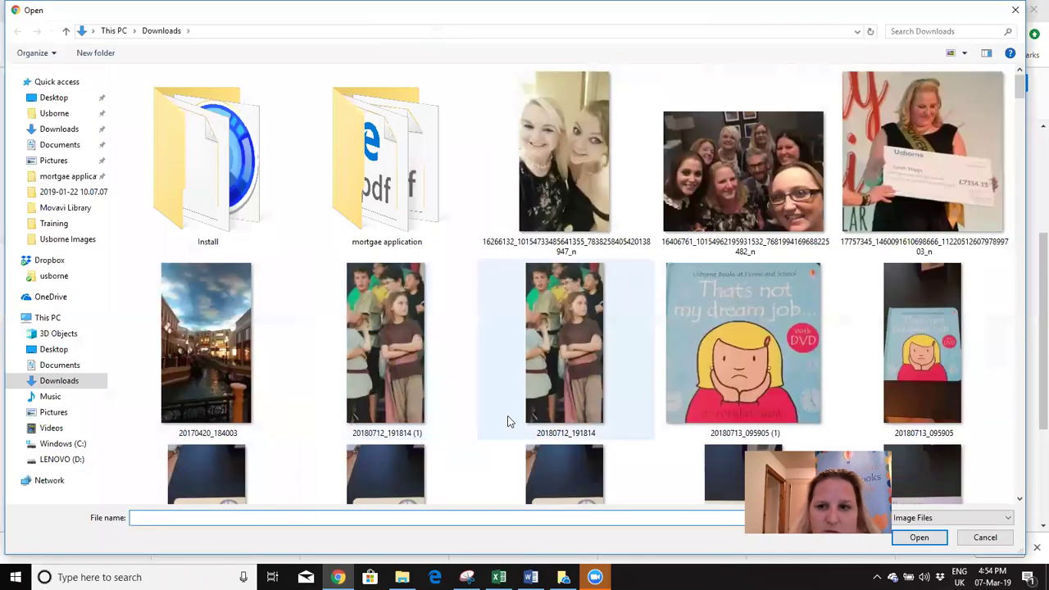
{"action": "left_click_drag", "start_coordinate": [1021, 91], "coordinate": [1028, 4]}
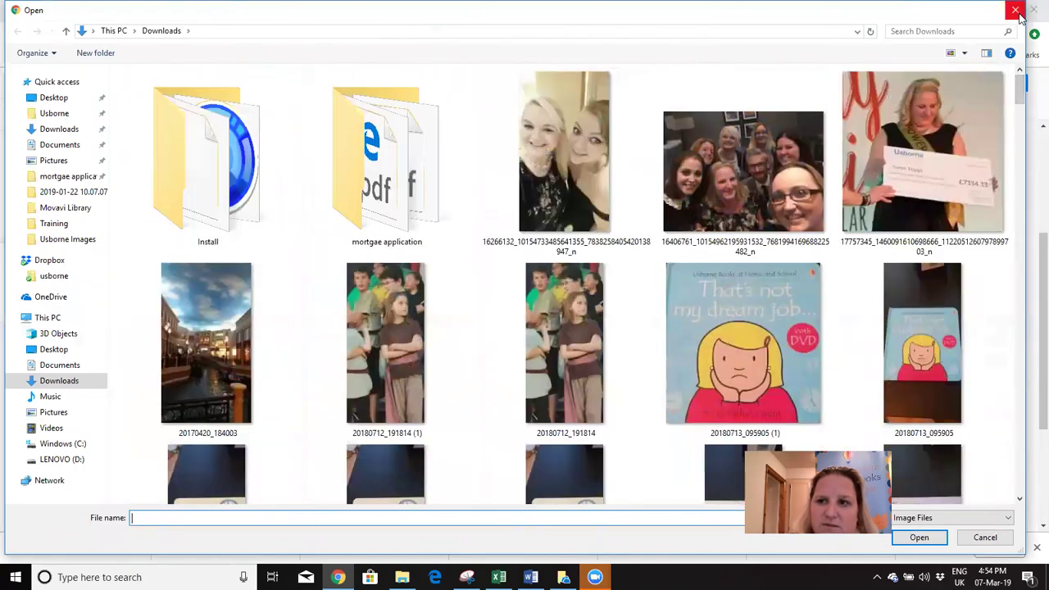
{"action": "left_click", "coordinate": [1016, 9]}
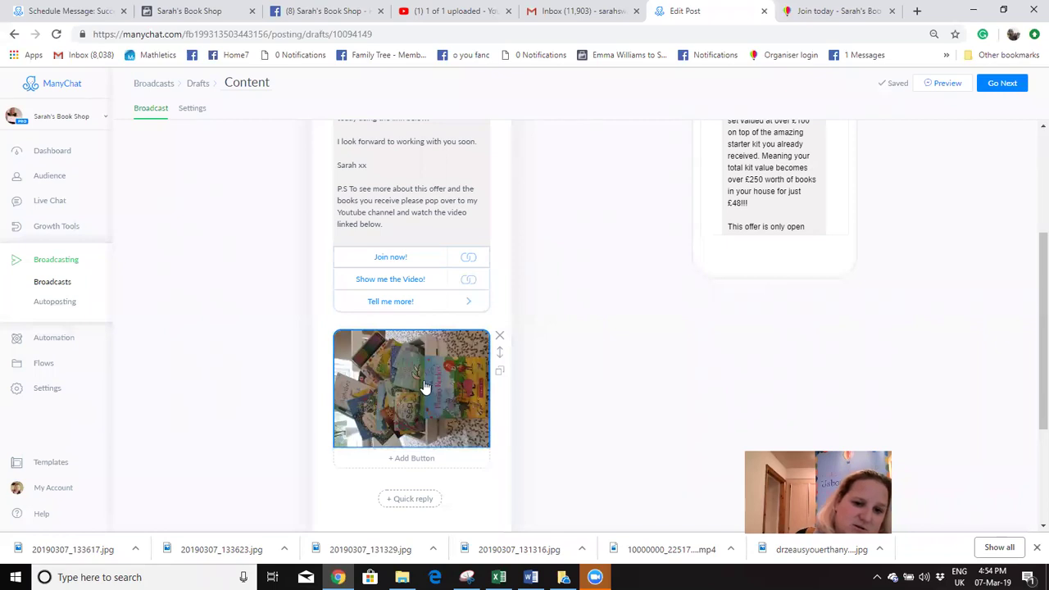
Step: Duplicate the book picture below the post's buttons and delete the first of the two identical pictures
{"action": "left_click", "coordinate": [499, 373]}
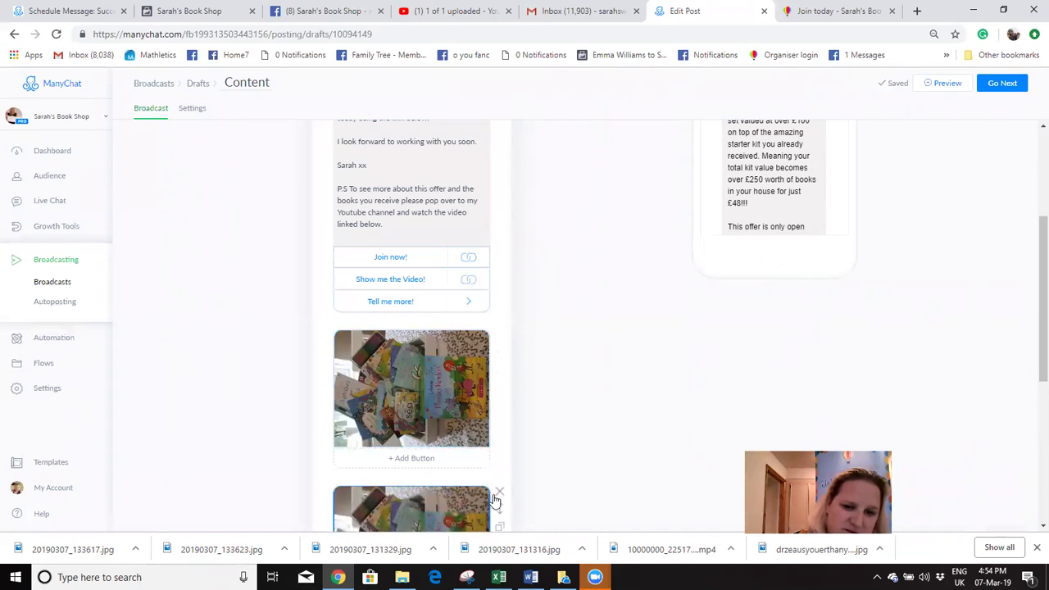
{"action": "left_click", "coordinate": [499, 494]}
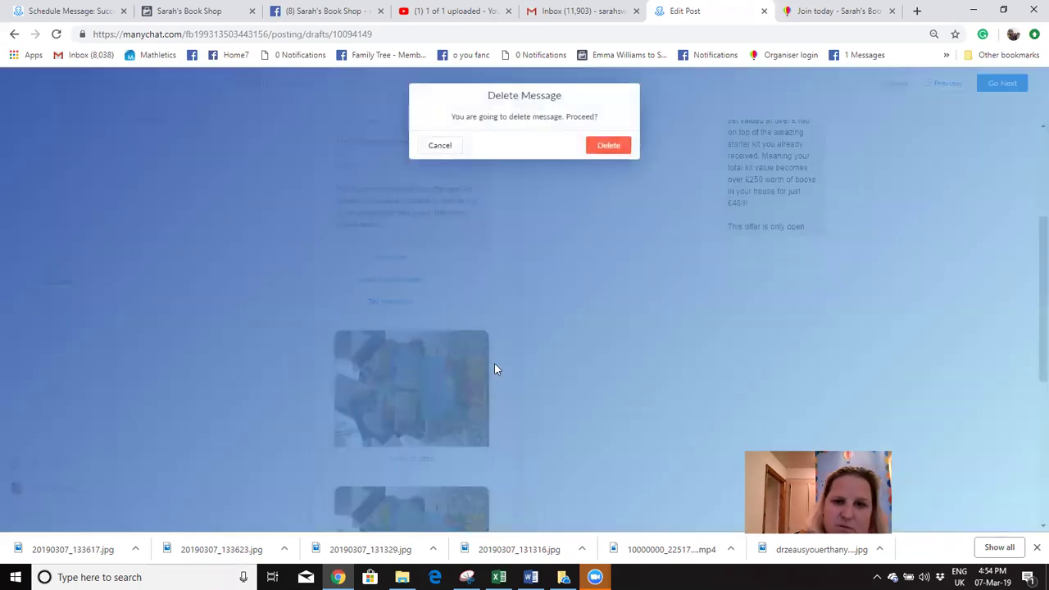
{"action": "left_click", "coordinate": [443, 146]}
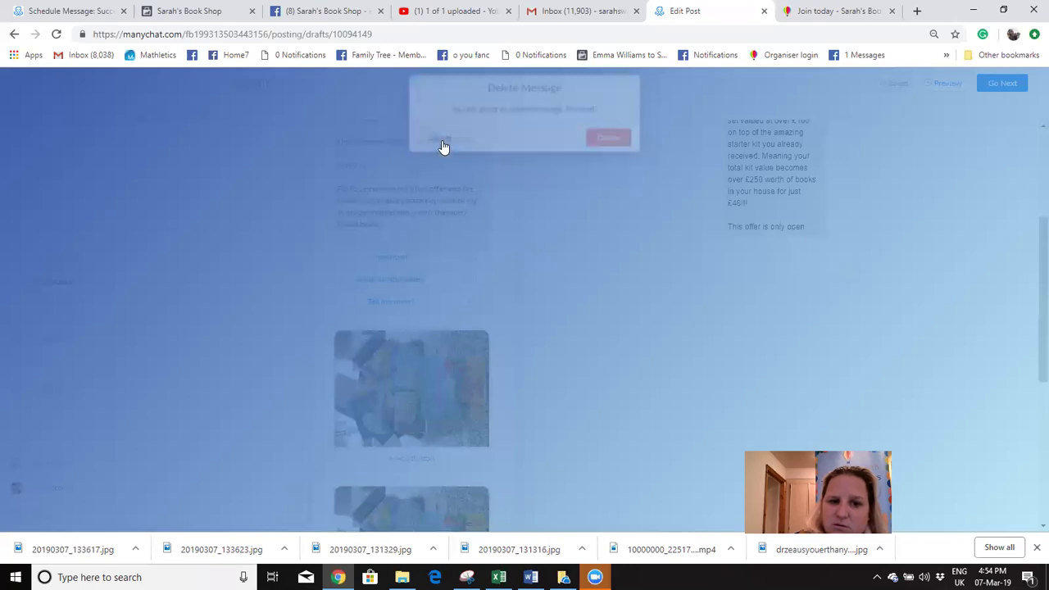
{"action": "left_click_drag", "start_coordinate": [1029, 250], "coordinate": [1016, 385]}
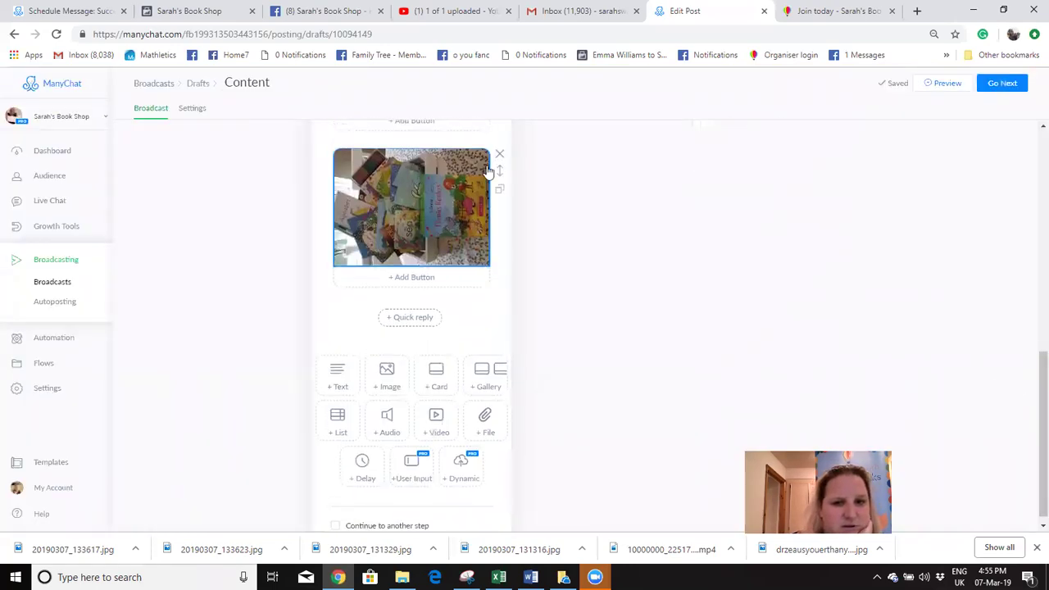
{"action": "left_click", "coordinate": [501, 158]}
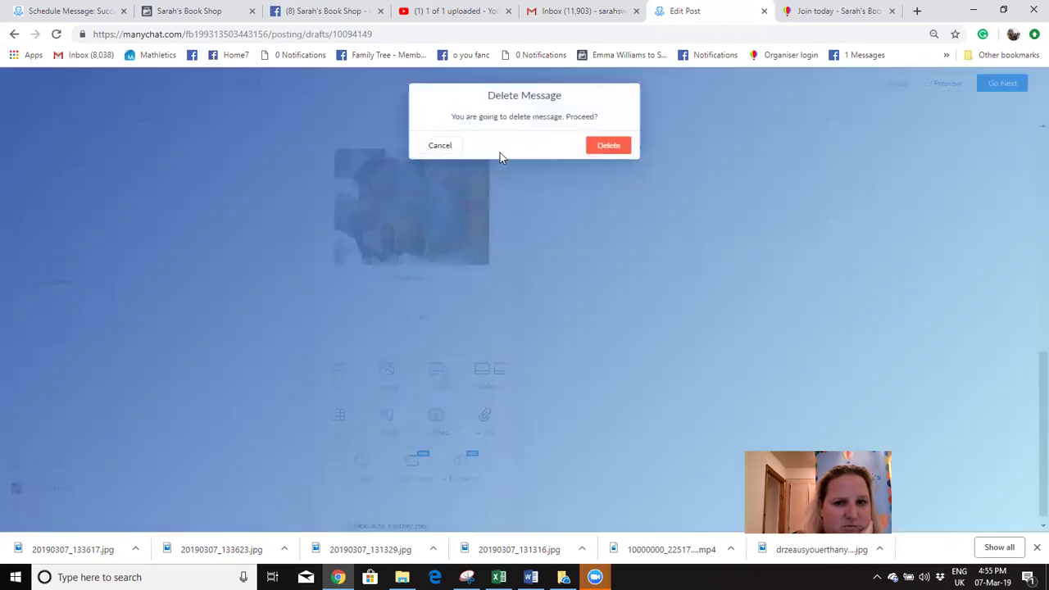
{"action": "left_click", "coordinate": [425, 146]}
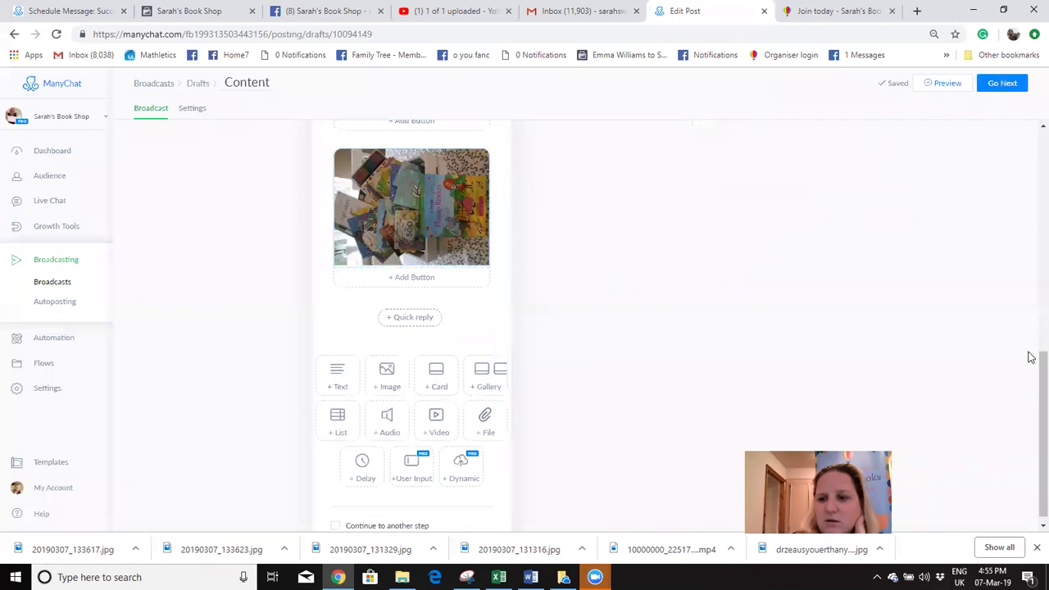
{"action": "left_click_drag", "start_coordinate": [1030, 374], "coordinate": [1031, 287]}
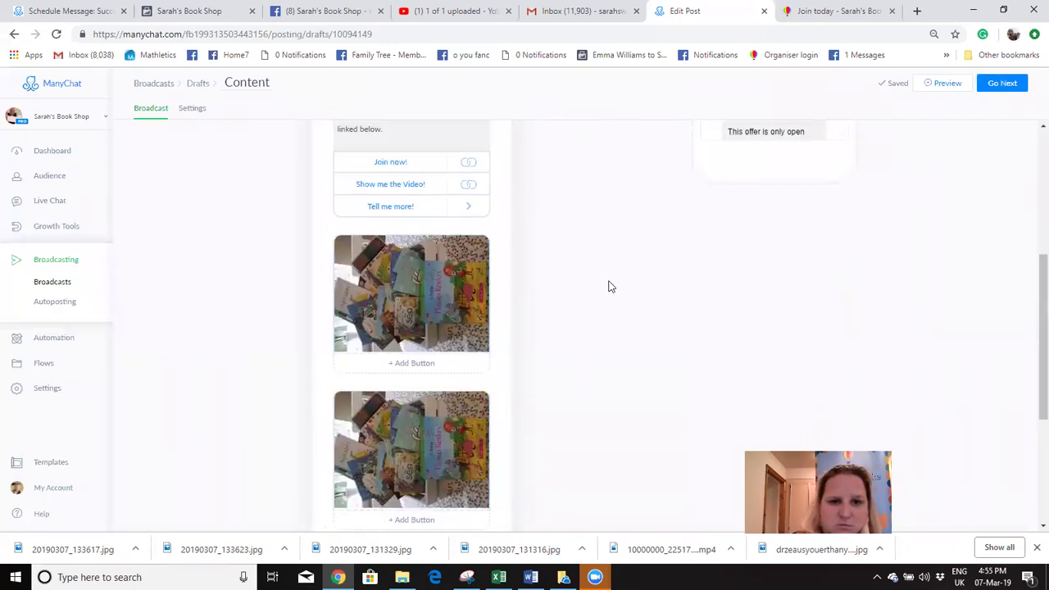
{"action": "left_click", "coordinate": [498, 240]}
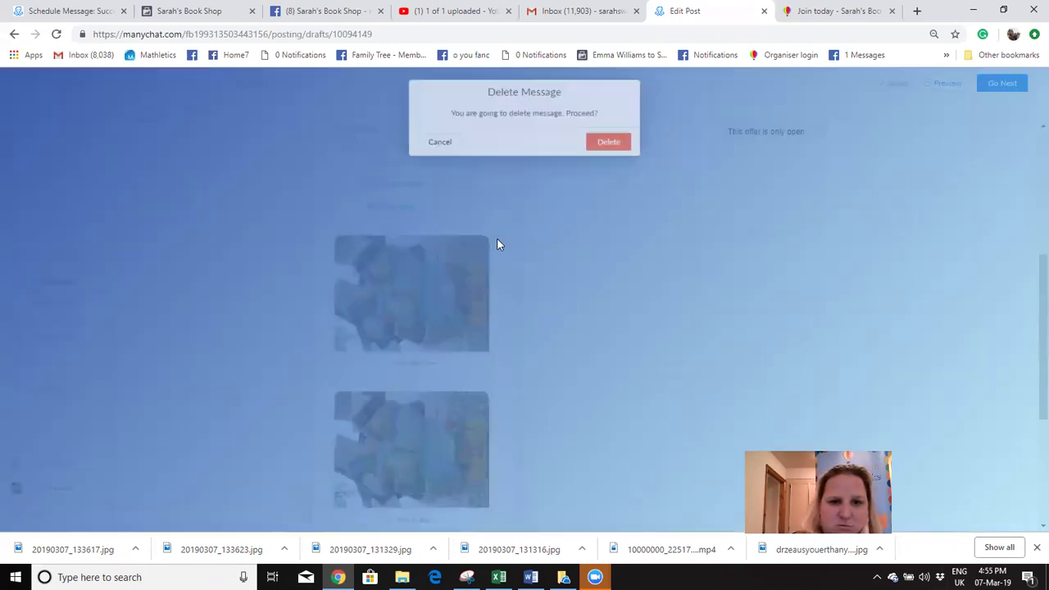
{"action": "left_click", "coordinate": [610, 145]}
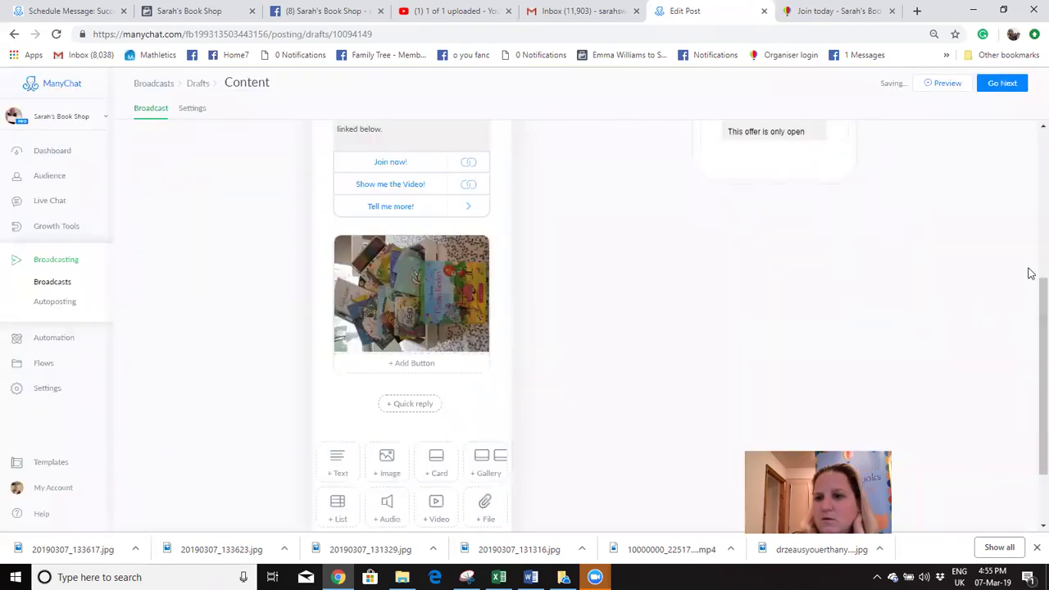
Step: Proceed to the broadcast's settings and send the World Book Day joining offer immediately as a Subscription Broadcast
{"action": "left_click_drag", "start_coordinate": [1030, 280], "coordinate": [1031, 242]}
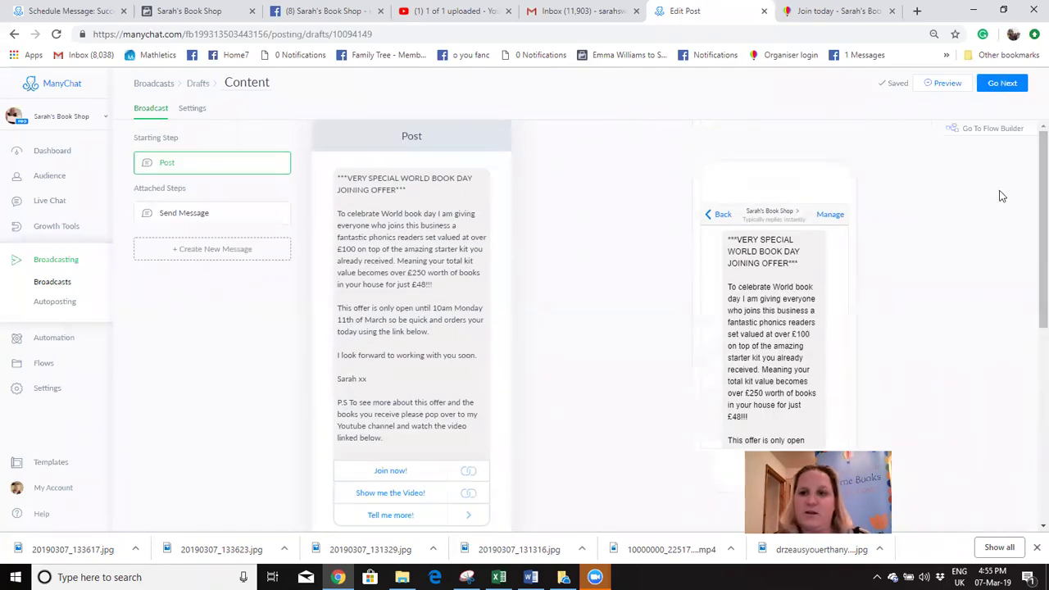
{"action": "left_click", "coordinate": [1004, 85]}
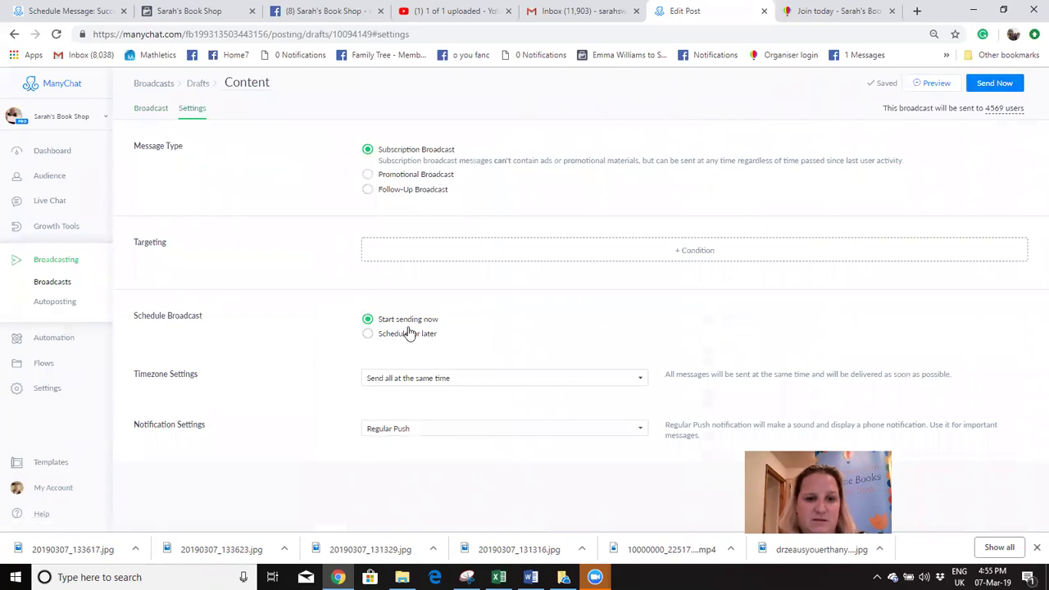
{"action": "left_click", "coordinate": [992, 88]}
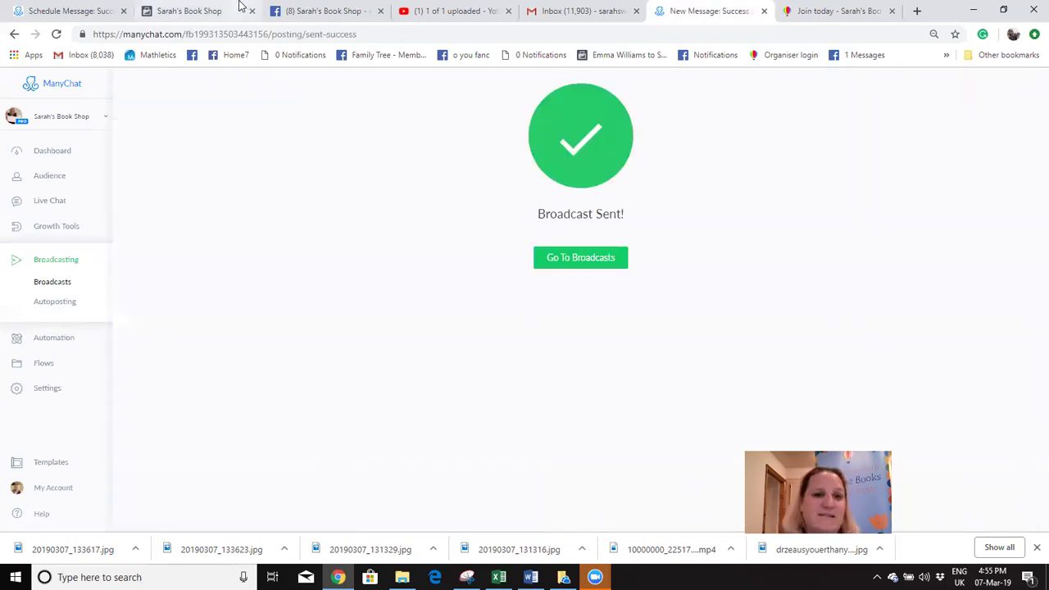
Step: Switch to Facebook and open the inbox of the Sarah's Book Shop page
{"action": "left_click", "coordinate": [297, 10]}
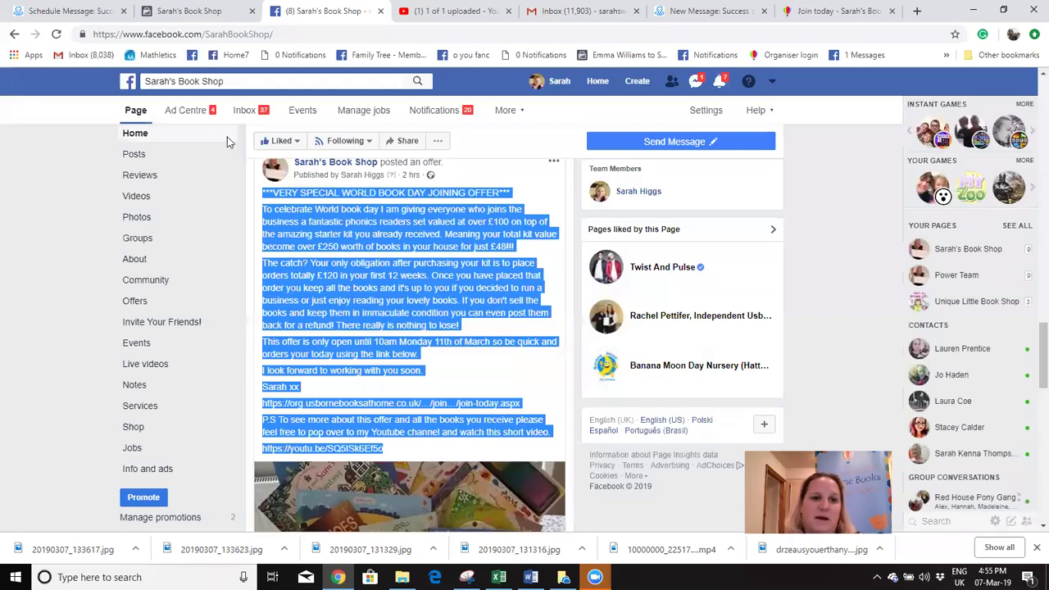
{"action": "left_click", "coordinate": [240, 112]}
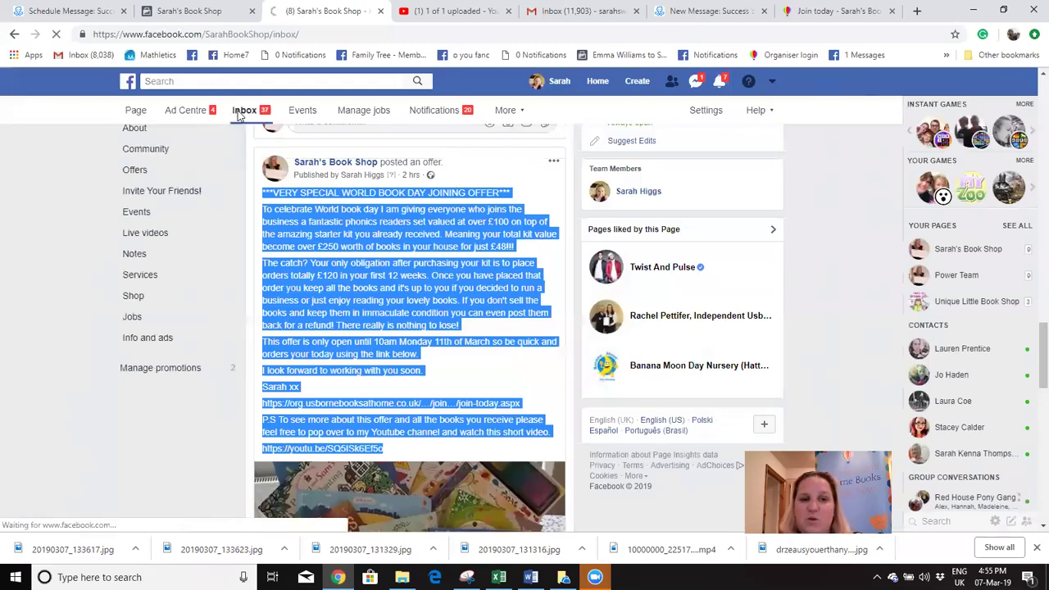